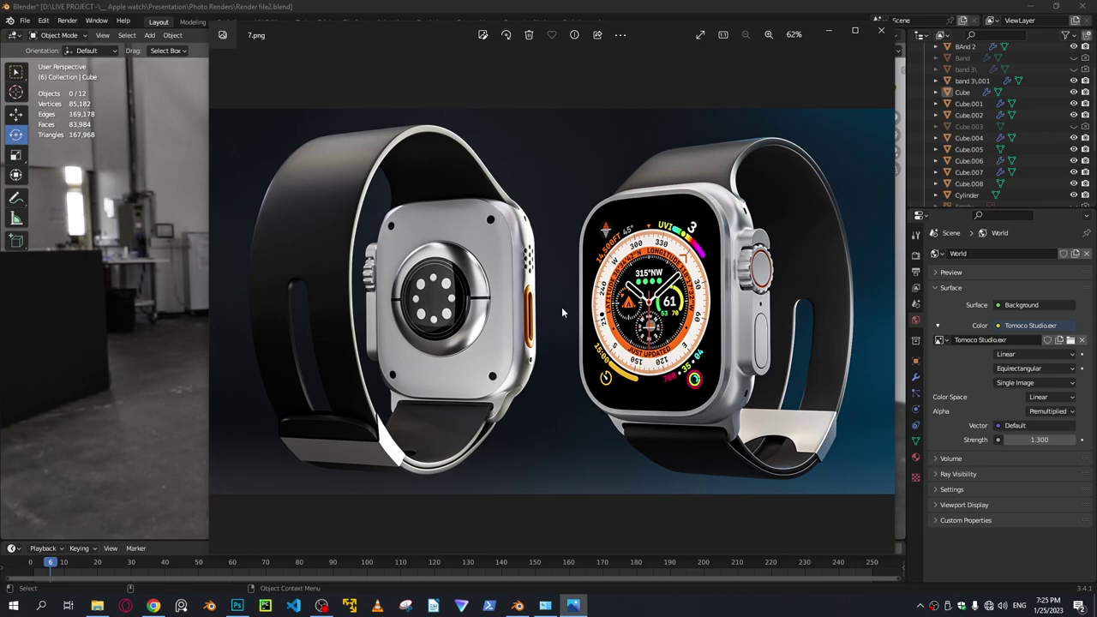
Look through the finished watch renders from 7.png to 11.png and back, and close the image viewer and the finals 1 folder.
{"action": "left_click_drag", "start_coordinate": [460, 36], "coordinate": [400, 36]}
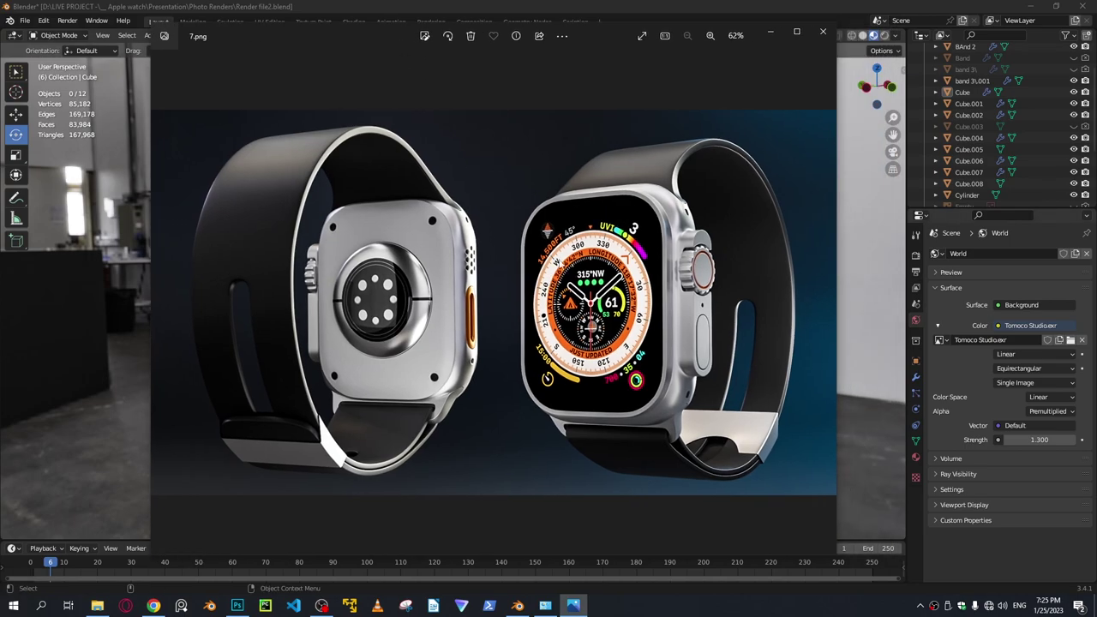
{"action": "key", "text": "Right"}
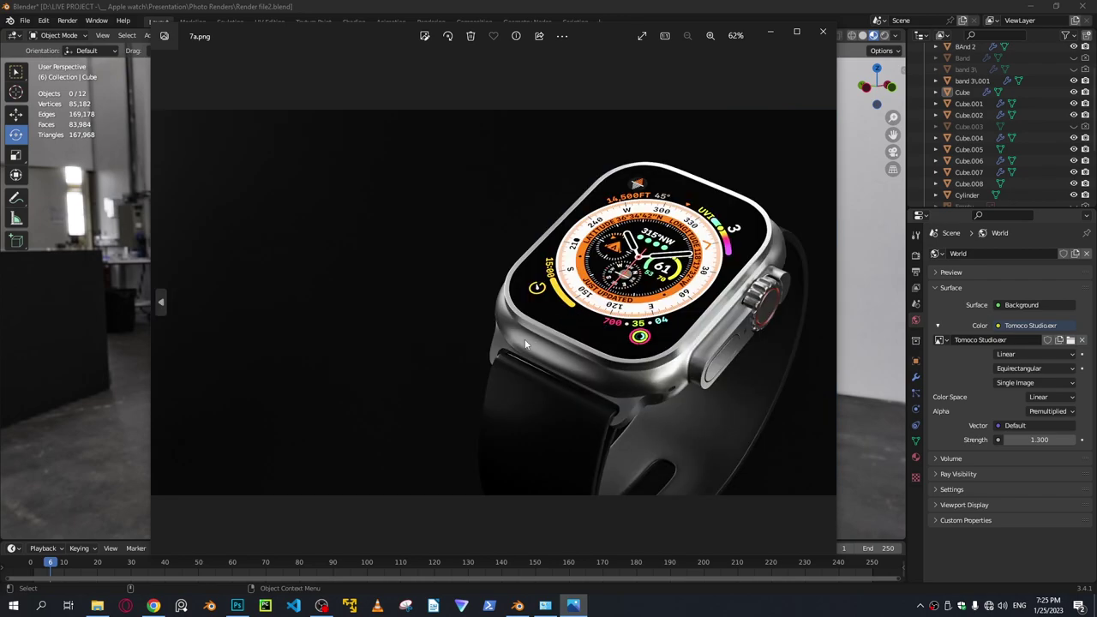
{"action": "key", "text": "Right"}
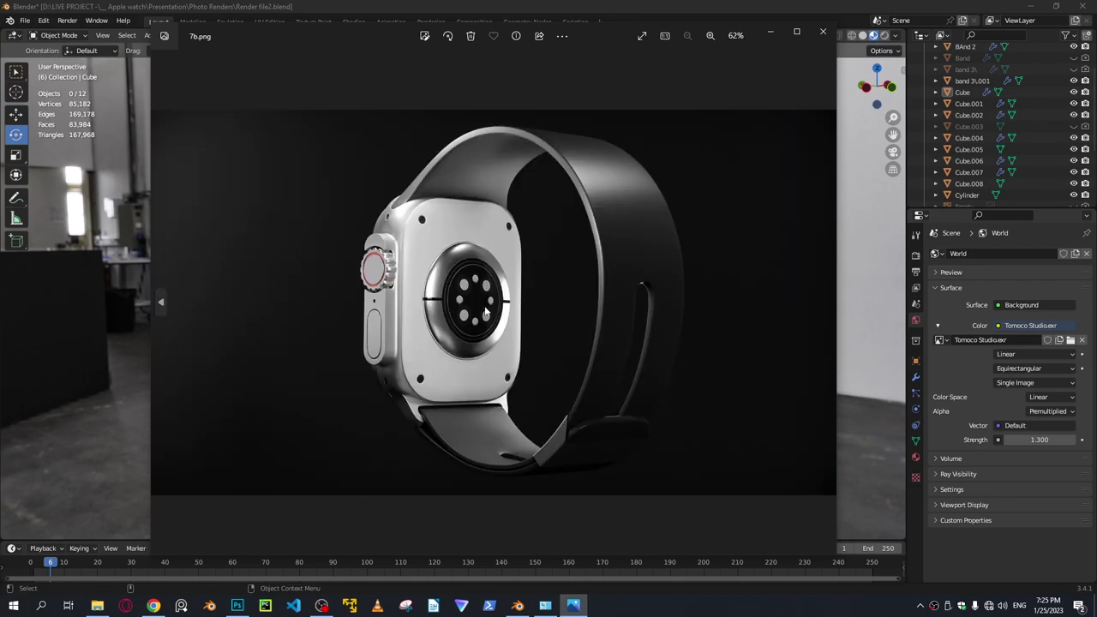
{"action": "key", "text": "Right"}
{"action": "key", "text": "Right"}
{"action": "key", "text": "Right"}
{"action": "key", "text": "Right"}
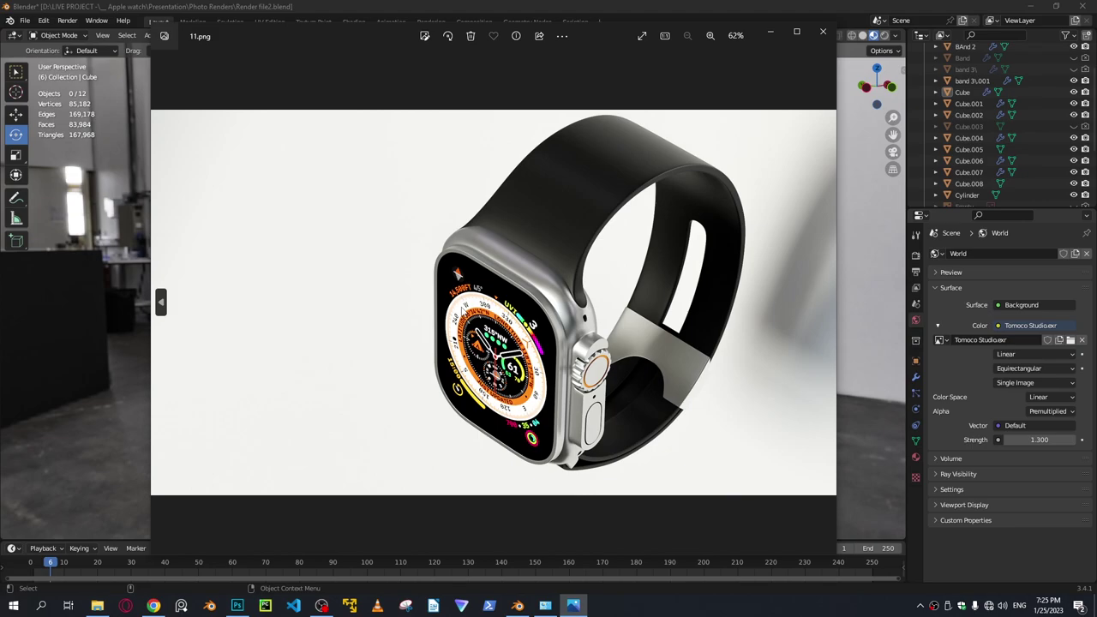
{"action": "key", "text": "Left"}
{"action": "key", "text": "Left"}
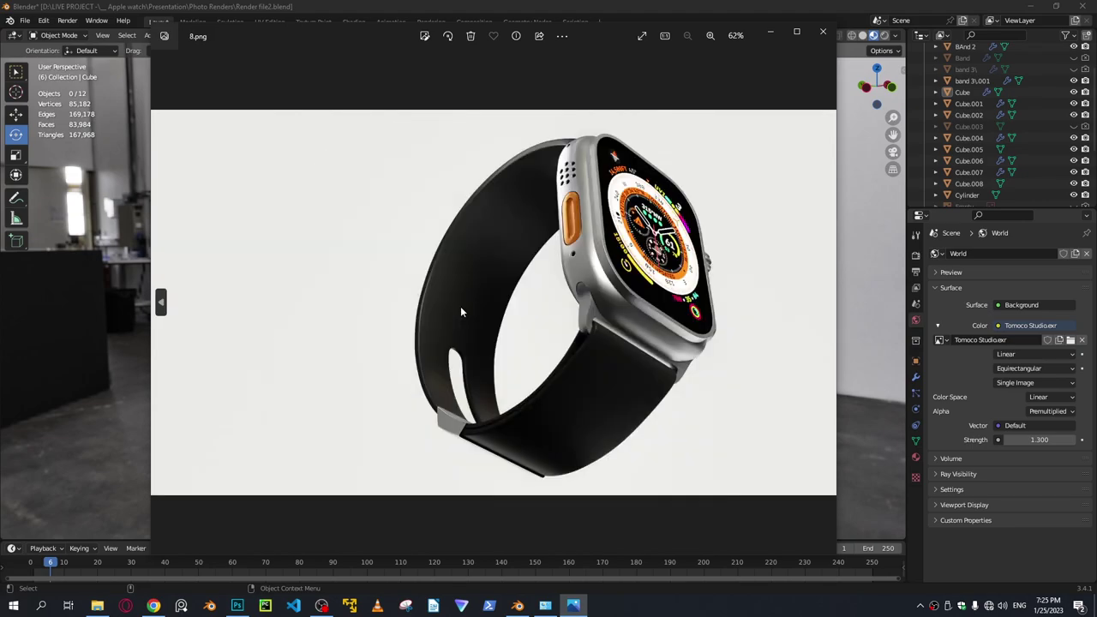
{"action": "key", "text": "Left"}
{"action": "key", "text": "Left"}
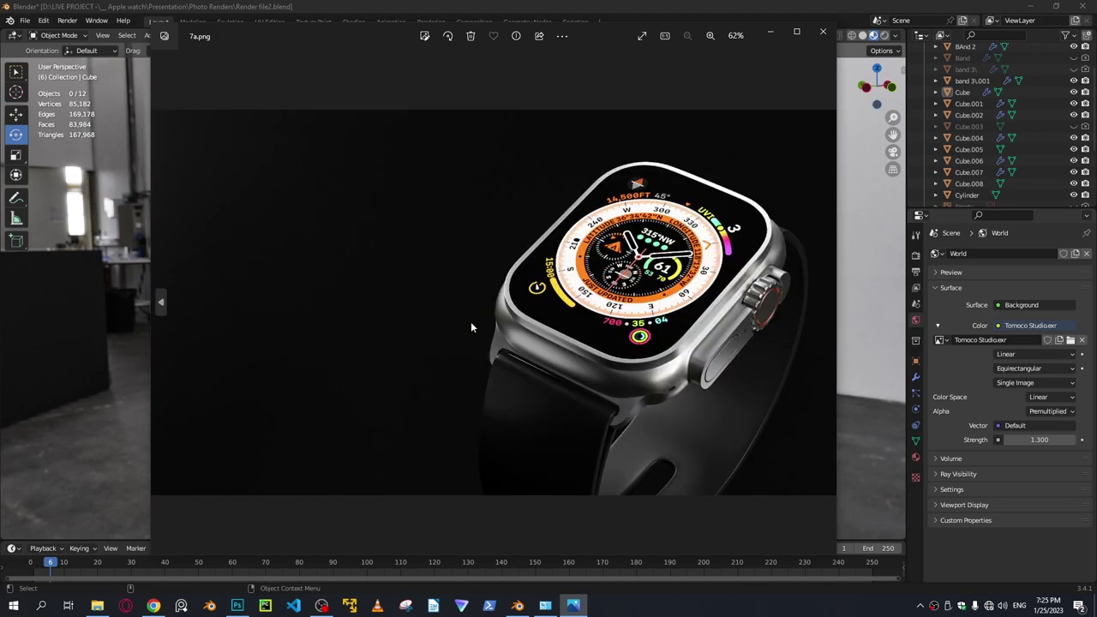
{"action": "key", "text": "Left"}
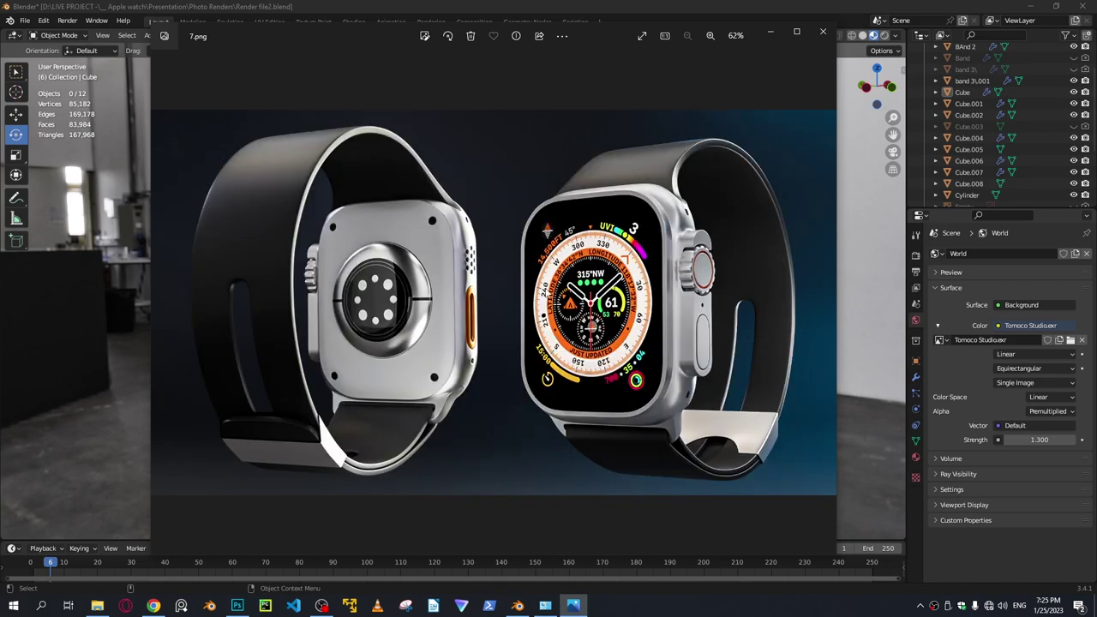
{"action": "left_click", "coordinate": [822, 32]}
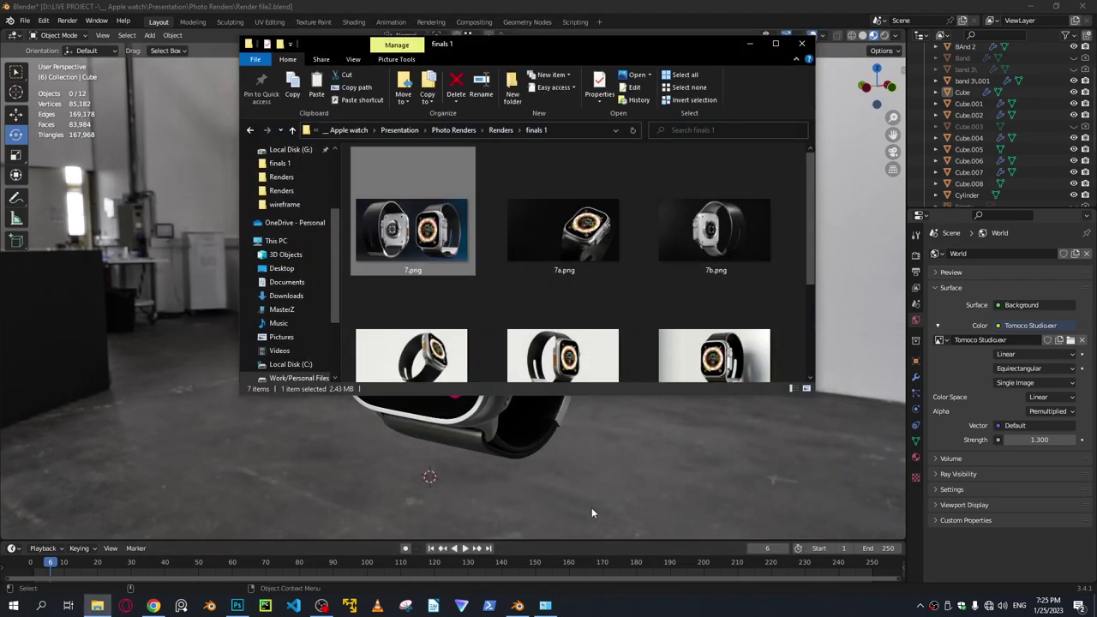
{"action": "left_click", "coordinate": [801, 43]}
Remove the Tomoco Studio.exr image from the world background's environment texture.
{"action": "scroll", "coordinate": [561, 365], "scroll_direction": "down", "scroll_amount": 3}
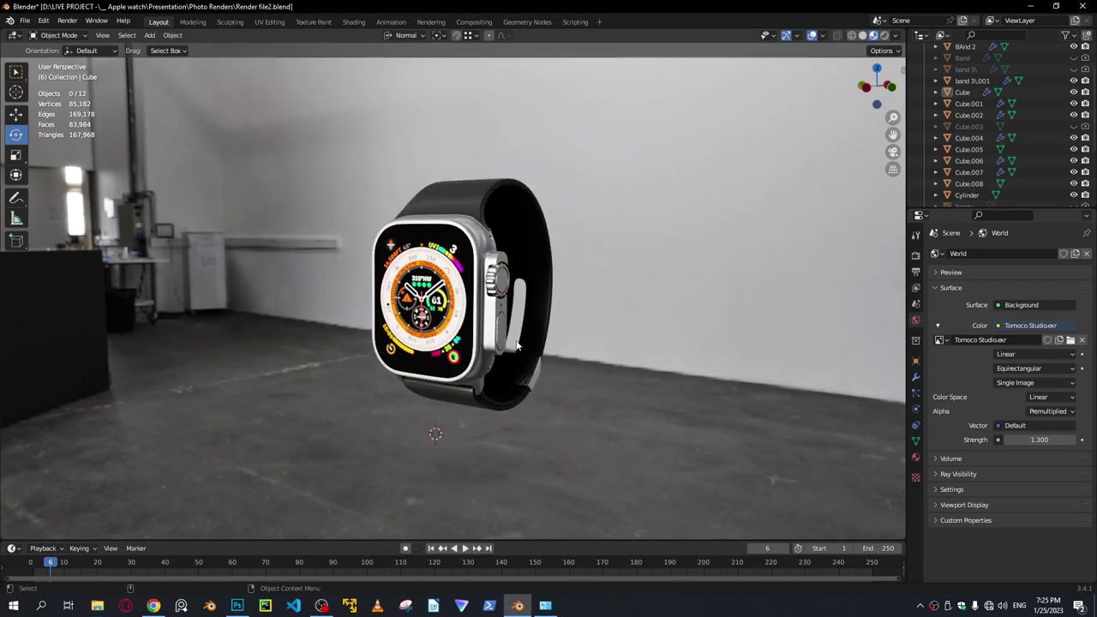
{"action": "mouse_move", "coordinate": [561, 364]}
{"action": "middle_mouse_down"}
{"action": "mouse_move", "coordinate": [553, 368]}
{"action": "mouse_move", "coordinate": [582, 362]}
{"action": "middle_mouse_up"}
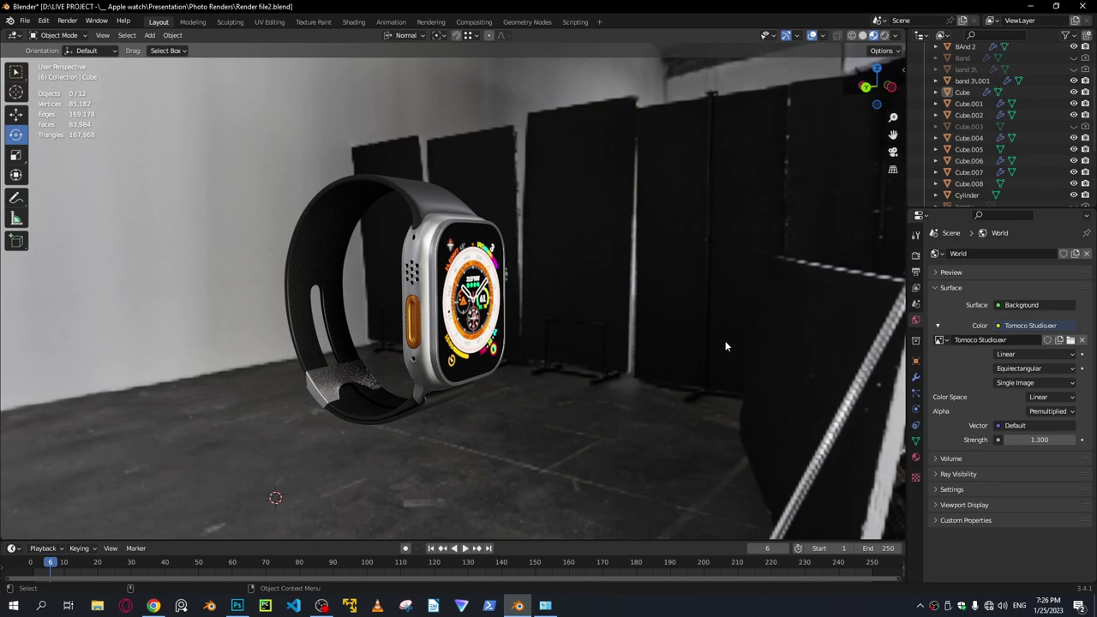
{"action": "middle_click_drag", "start_coordinate": [724, 346], "coordinate": [447, 345]}
{"action": "left_click", "coordinate": [915, 377]}
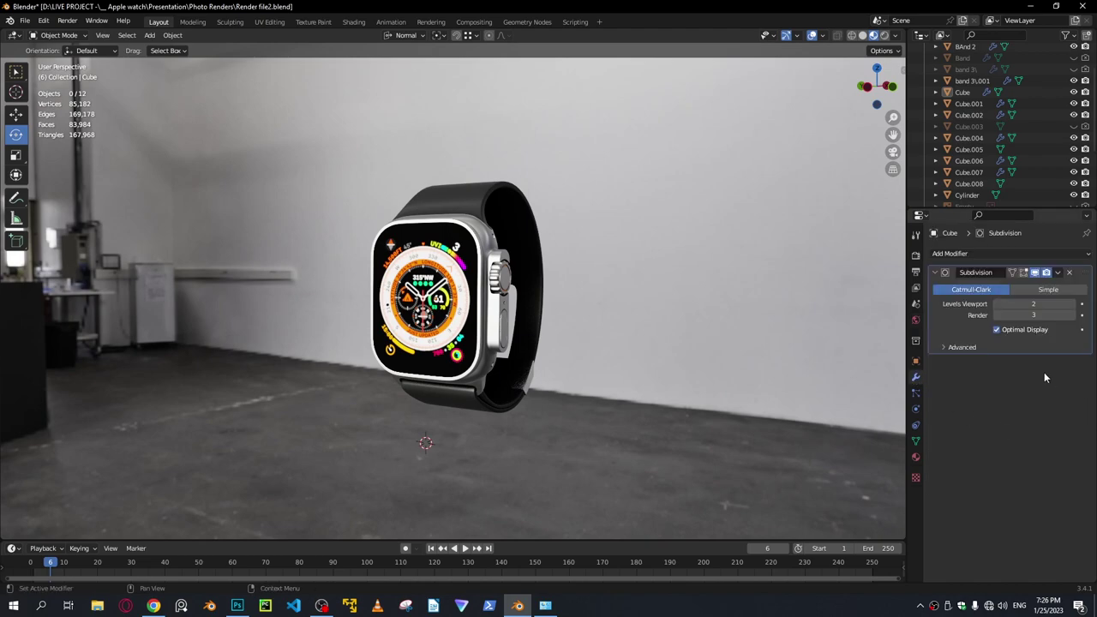
{"action": "left_click", "coordinate": [915, 320]}
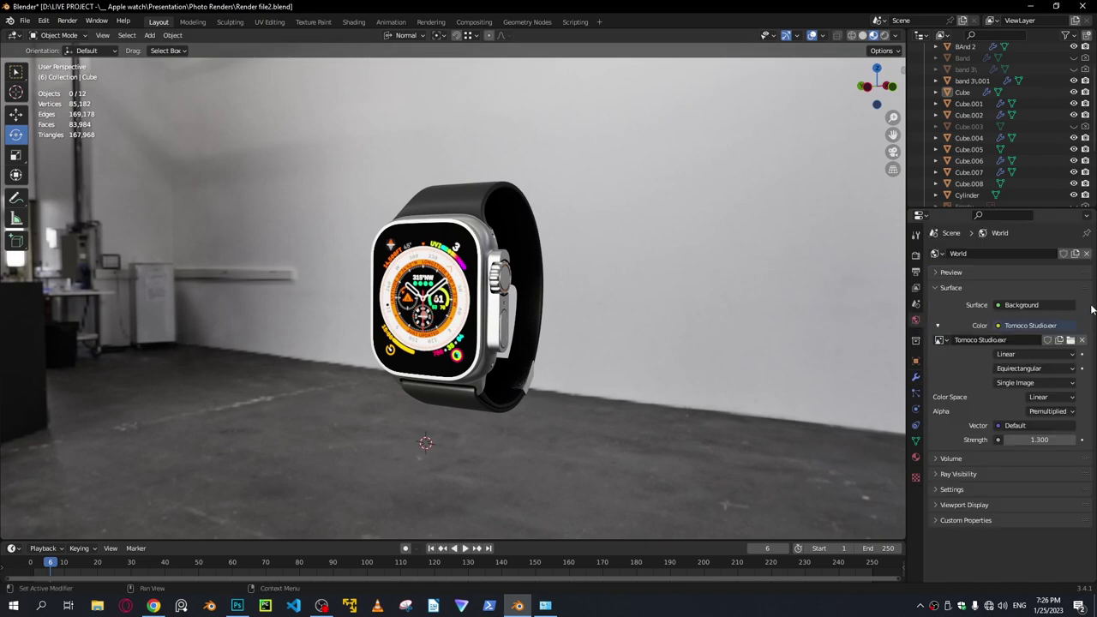
{"action": "left_click", "coordinate": [1081, 340]}
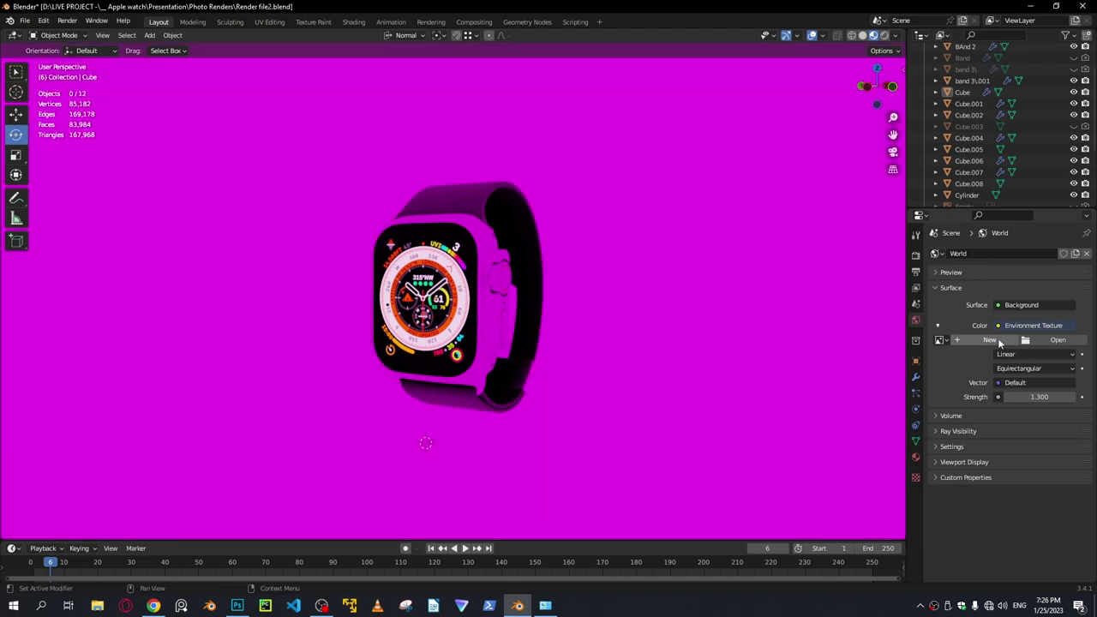
Load neon_photostudio_4k.exr from the Desktop's HDRI folder as the world's environment texture.
{"action": "left_click", "coordinate": [994, 339]}
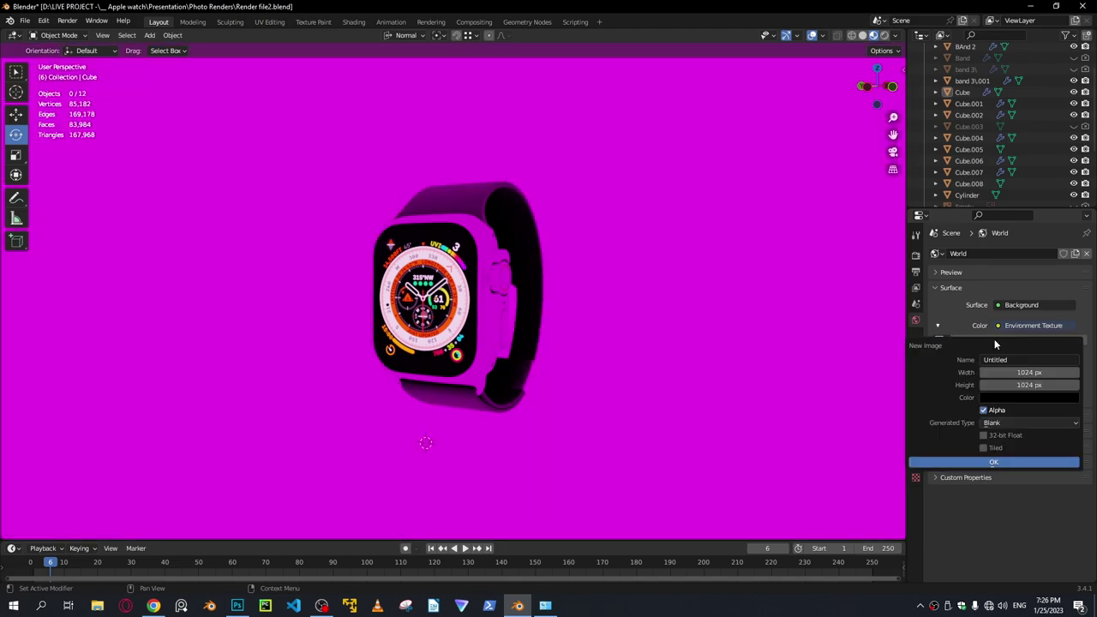
{"action": "left_click", "coordinate": [1056, 339]}
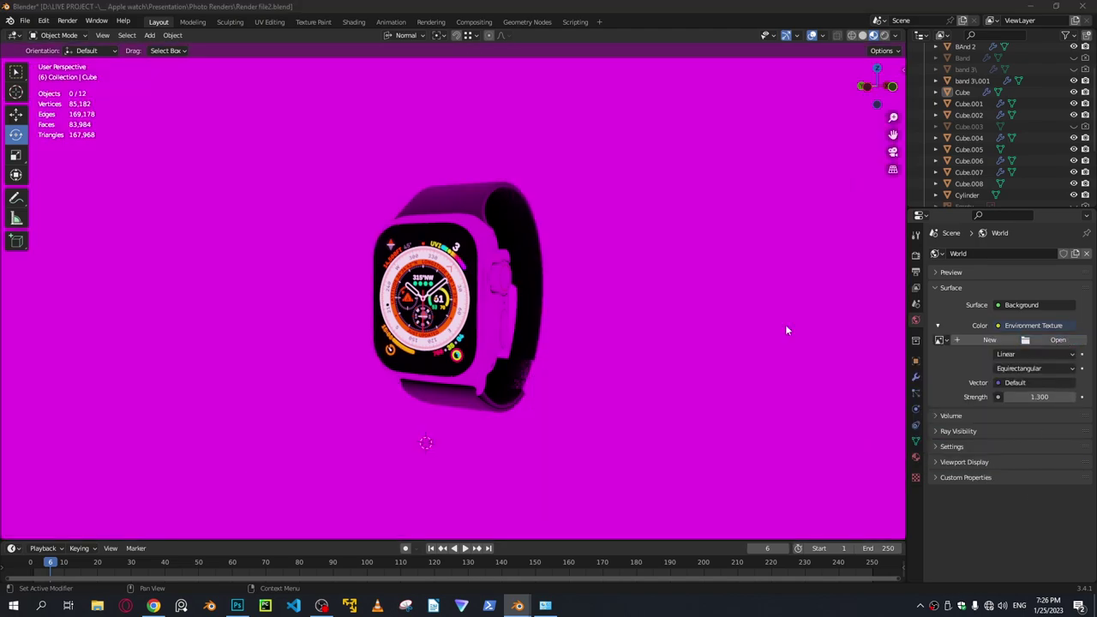
{"action": "left_click", "coordinate": [284, 278]}
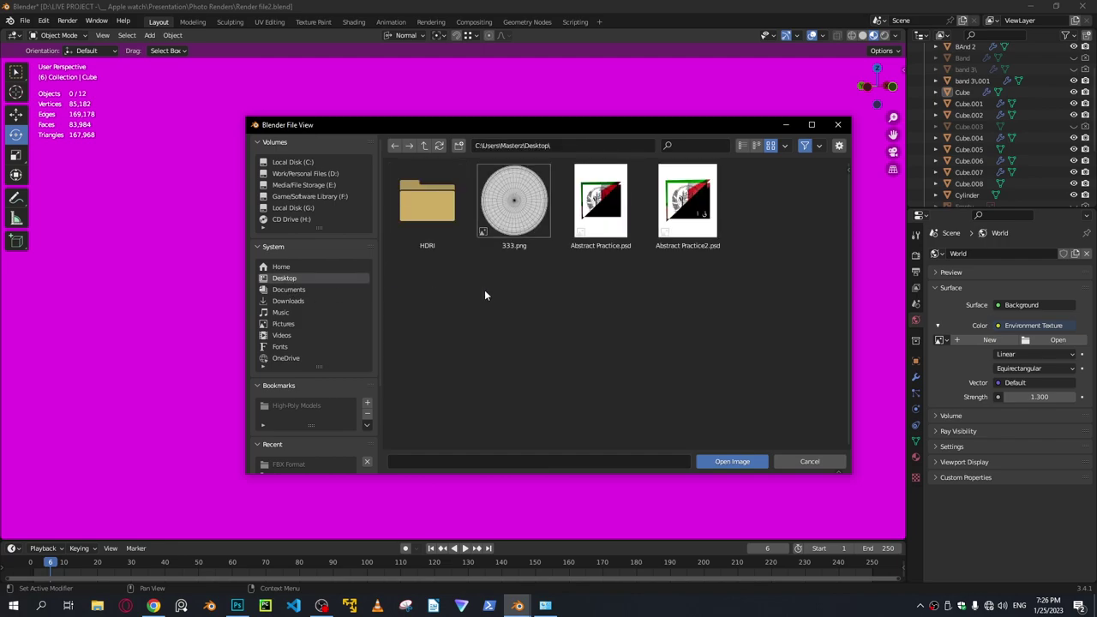
{"action": "double_click", "coordinate": [426, 201]}
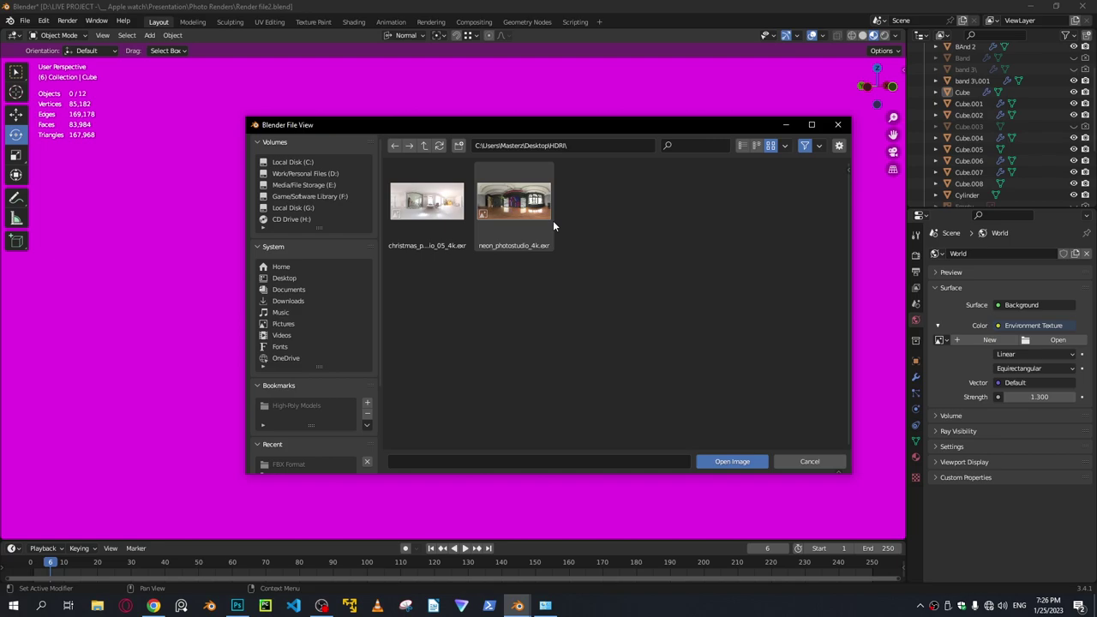
{"action": "left_click_drag", "start_coordinate": [590, 243], "coordinate": [407, 194]}
{"action": "double_click", "coordinate": [514, 201]}
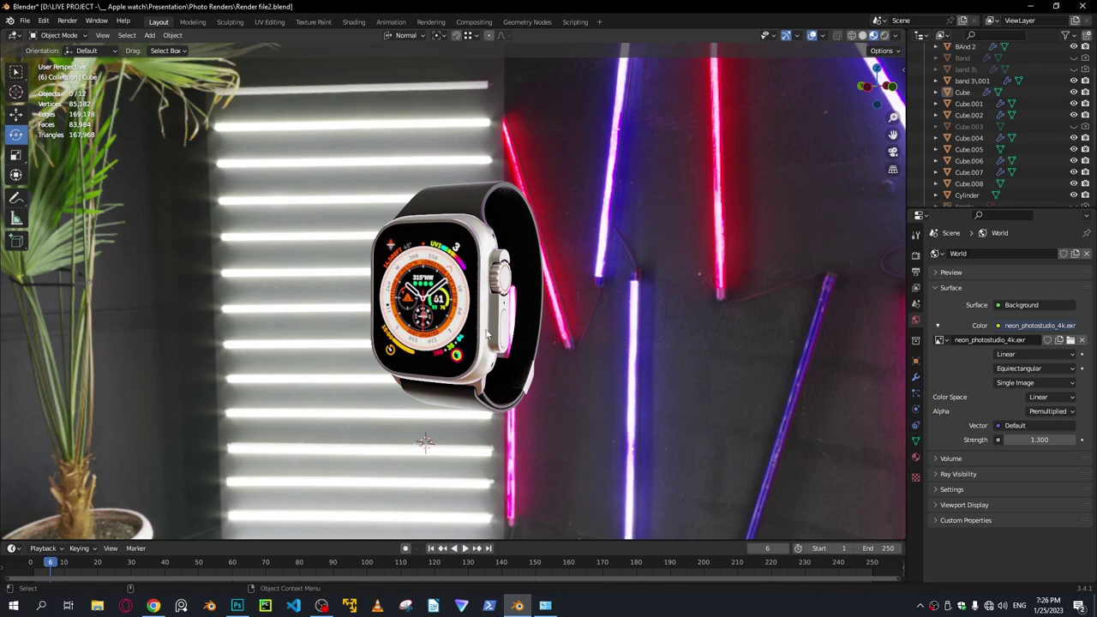
Set the strength of the world background to 0.360.
{"action": "middle_click_drag", "start_coordinate": [581, 305], "coordinate": [472, 348]}
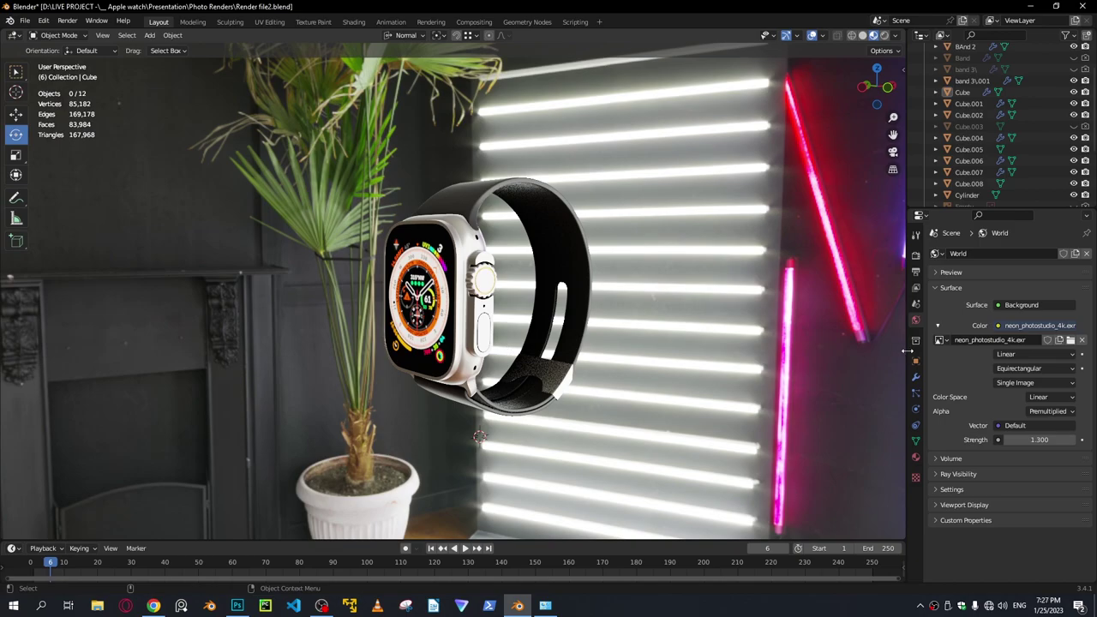
{"action": "left_click_drag", "start_coordinate": [1036, 439], "coordinate": [968, 438]}
Examine the neon studio lighting and reflections on the watch's front, back, sides and band from several angles.
{"action": "middle_click_drag", "start_coordinate": [589, 334], "coordinate": [631, 317]}
{"action": "scroll", "coordinate": [578, 313], "scroll_direction": "up", "scroll_amount": 4}
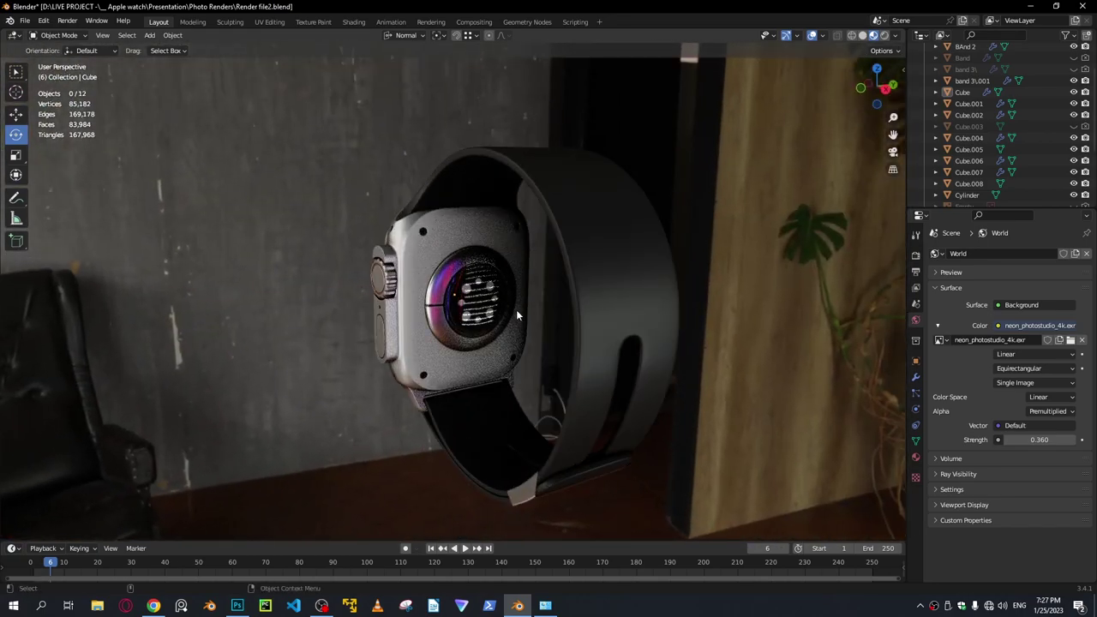
{"action": "scroll", "coordinate": [514, 310], "scroll_direction": "up", "scroll_amount": 6}
{"action": "middle_click_drag", "start_coordinate": [507, 303], "coordinate": [579, 322]}
{"action": "scroll", "coordinate": [545, 296], "scroll_direction": "down", "scroll_amount": 5}
{"action": "scroll", "coordinate": [516, 344], "scroll_direction": "up", "scroll_amount": 4}
{"action": "scroll", "coordinate": [522, 334], "scroll_direction": "down", "scroll_amount": 3}
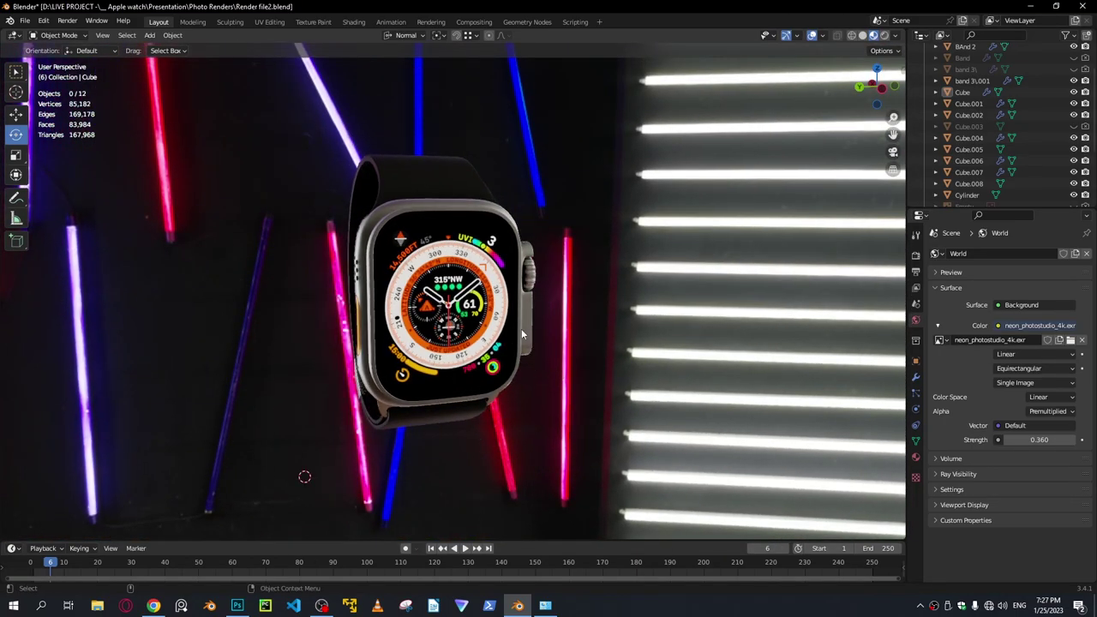
{"action": "scroll", "coordinate": [521, 333], "scroll_direction": "down", "scroll_amount": 1}
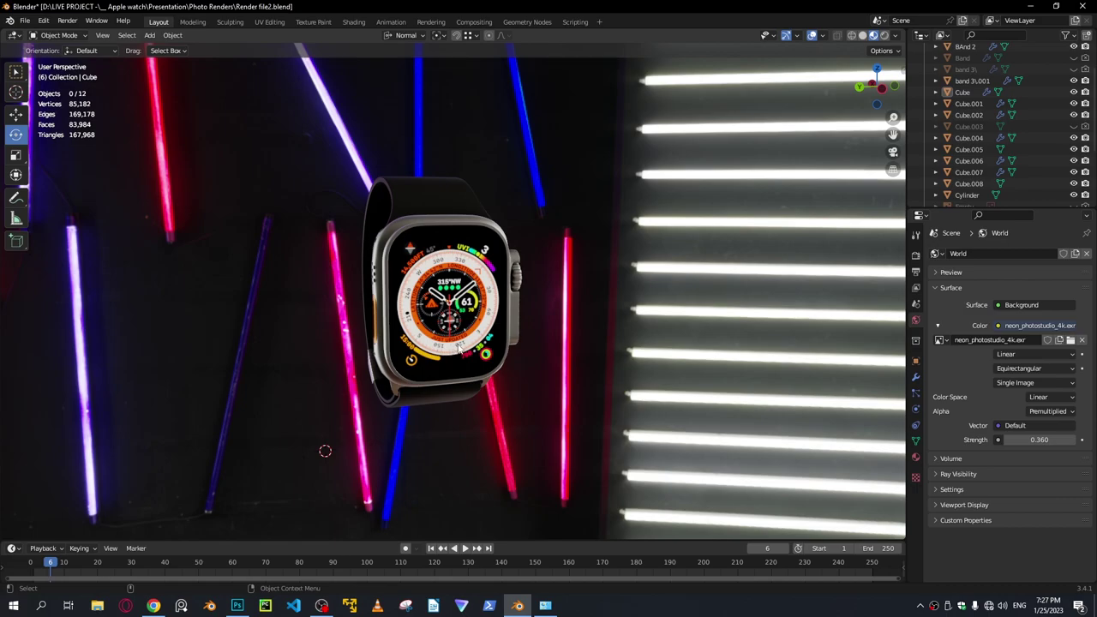
{"action": "middle_click_drag", "start_coordinate": [459, 347], "coordinate": [394, 295]}
{"action": "scroll", "coordinate": [528, 330], "scroll_direction": "down", "scroll_amount": 3}
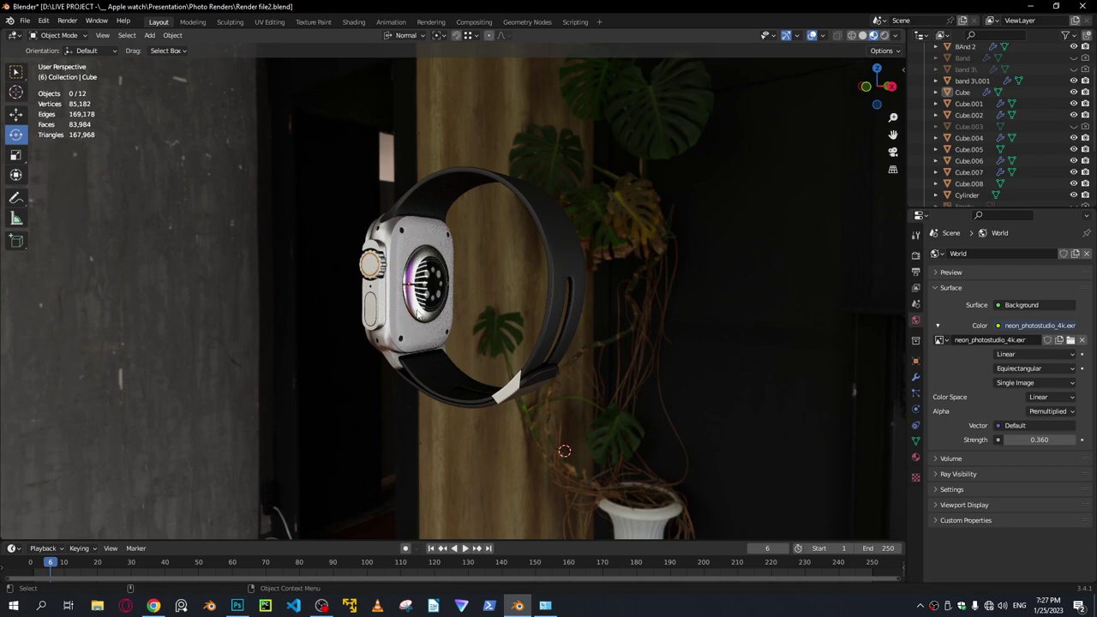
{"action": "scroll", "coordinate": [438, 316], "scroll_direction": "up", "scroll_amount": 4}
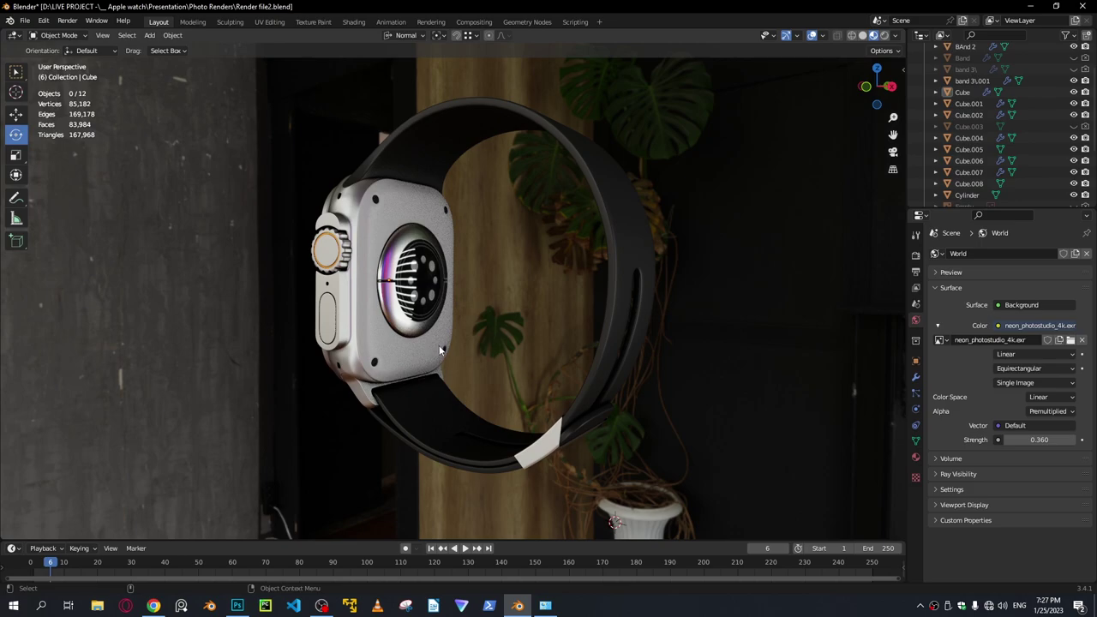
{"action": "middle_click_drag", "start_coordinate": [440, 350], "coordinate": [477, 262]}
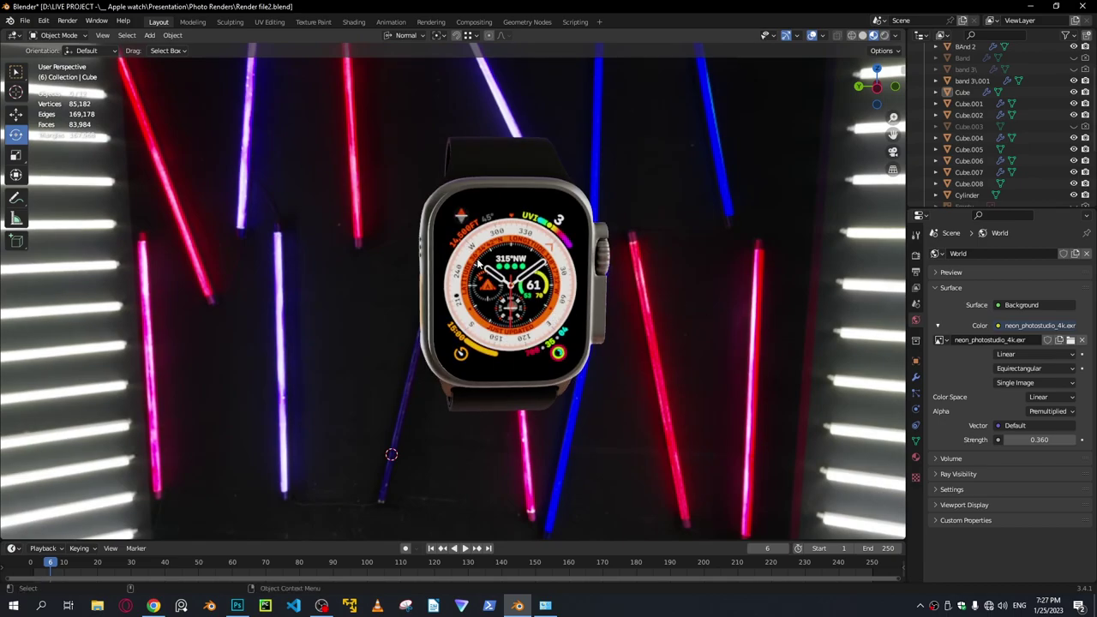
{"action": "middle_click_drag", "start_coordinate": [561, 300], "coordinate": [689, 310]}
{"action": "scroll", "coordinate": [689, 310], "scroll_direction": "up", "scroll_amount": 5}
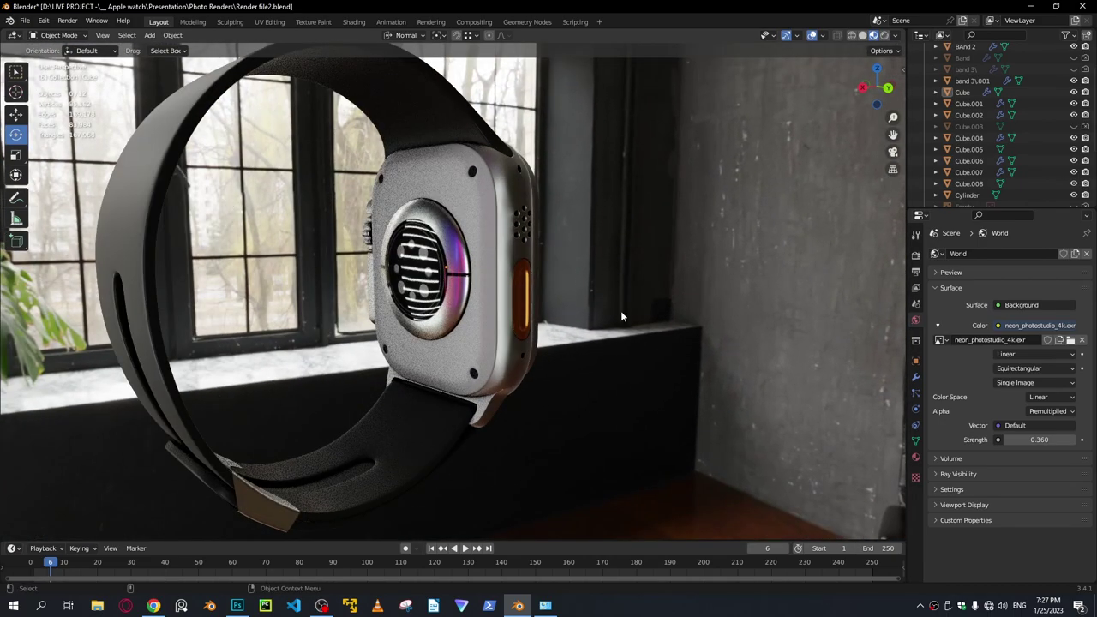
{"action": "middle_click_drag", "start_coordinate": [536, 312], "coordinate": [619, 326]}
{"action": "scroll", "coordinate": [531, 292], "scroll_direction": "down", "scroll_amount": 2}
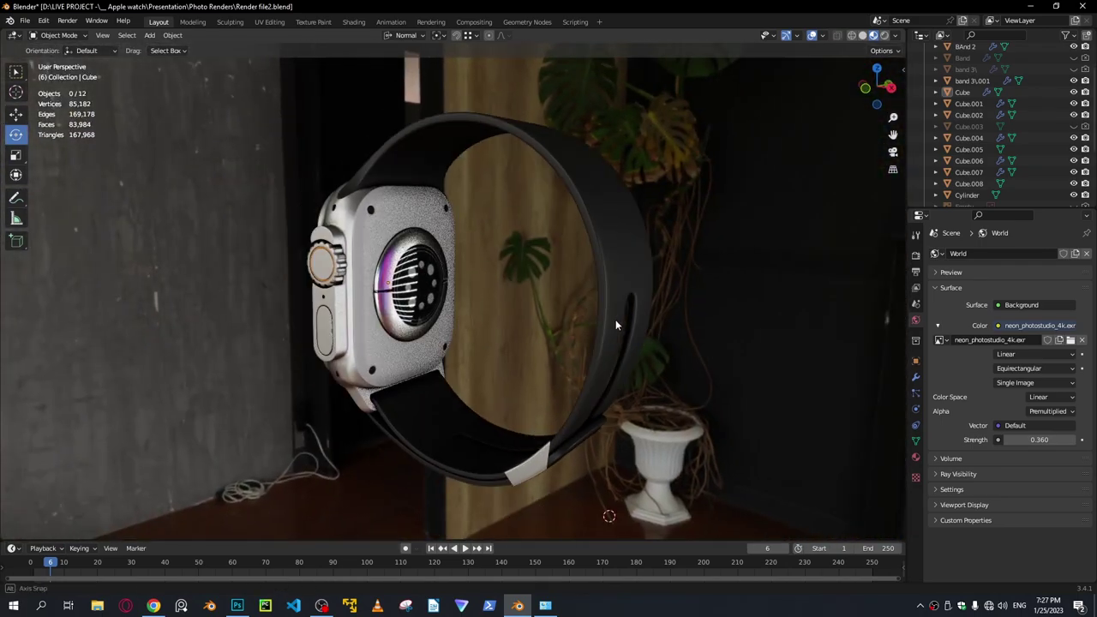
Select all parts of the watch, rotate them together about the vertical axis, and clear the selection.
{"action": "scroll", "coordinate": [619, 325], "scroll_direction": "down", "scroll_amount": 3}
{"action": "left_click_drag", "start_coordinate": [589, 424], "coordinate": [345, 176]}
{"action": "key", "text": "shift+space"}
{"action": "left_click", "coordinate": [344, 176]}
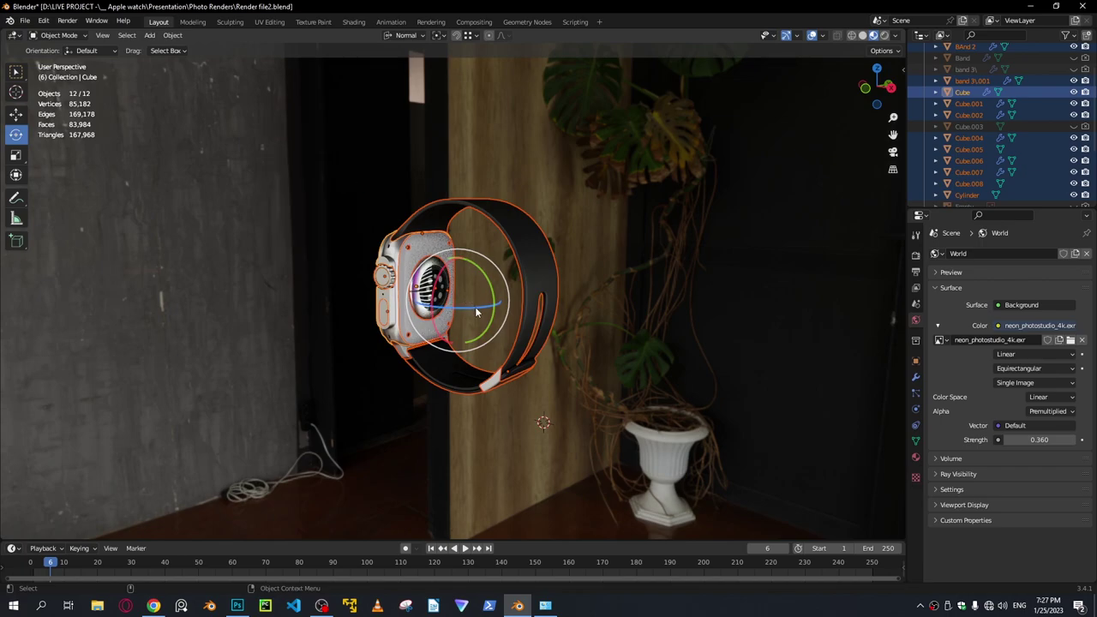
{"action": "left_click_drag", "start_coordinate": [476, 310], "coordinate": [485, 289]}
{"action": "left_click", "coordinate": [705, 367]}
Add a 2 m mesh plane at the world origin beneath the watch and scale it up uniformly by about 4.776.
{"action": "middle_click_drag", "start_coordinate": [705, 368], "coordinate": [638, 374]}
{"action": "scroll", "coordinate": [522, 341], "scroll_direction": "up", "scroll_amount": 3}
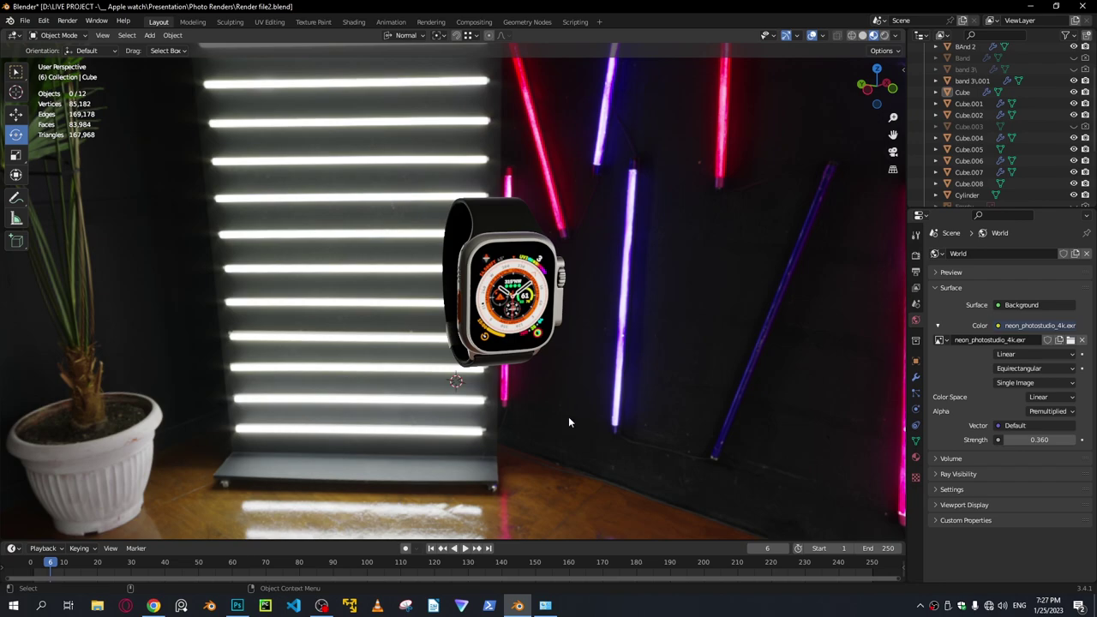
{"action": "key", "text": "shift+a"}
{"action": "mouse_move", "coordinate": [531, 364]}
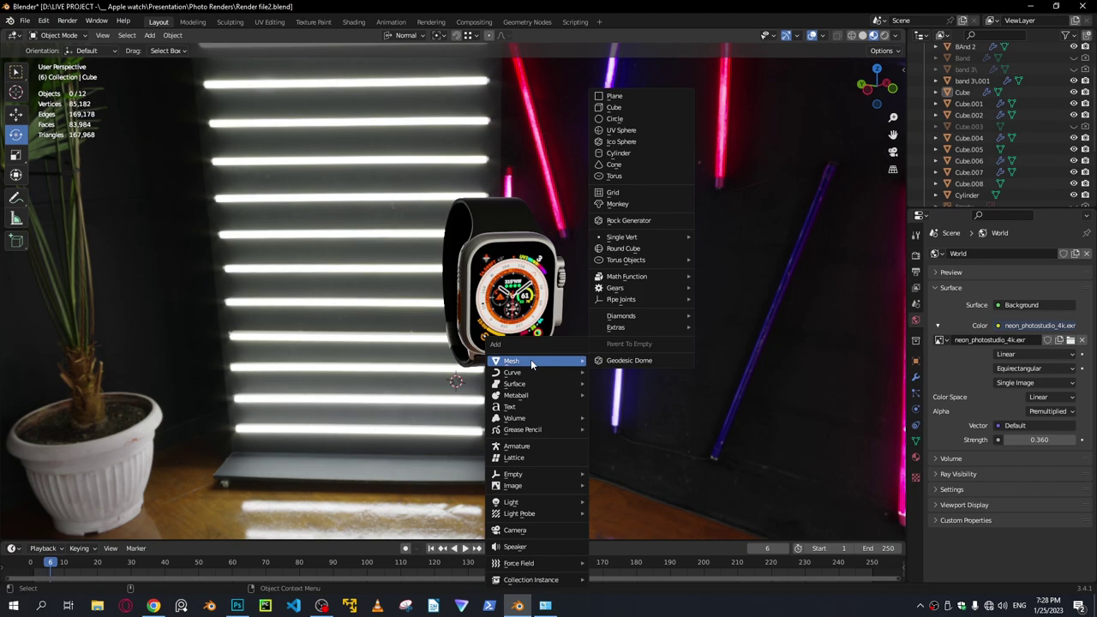
{"action": "left_click", "coordinate": [617, 99]}
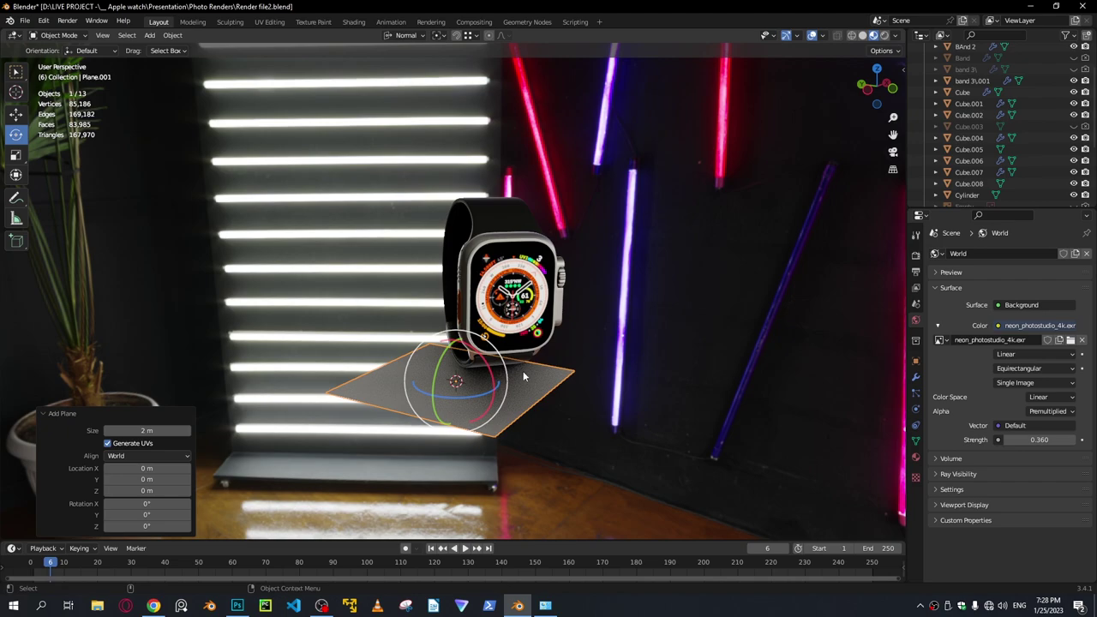
{"action": "key", "text": "s"}
{"action": "left_click", "coordinate": [717, 319]}
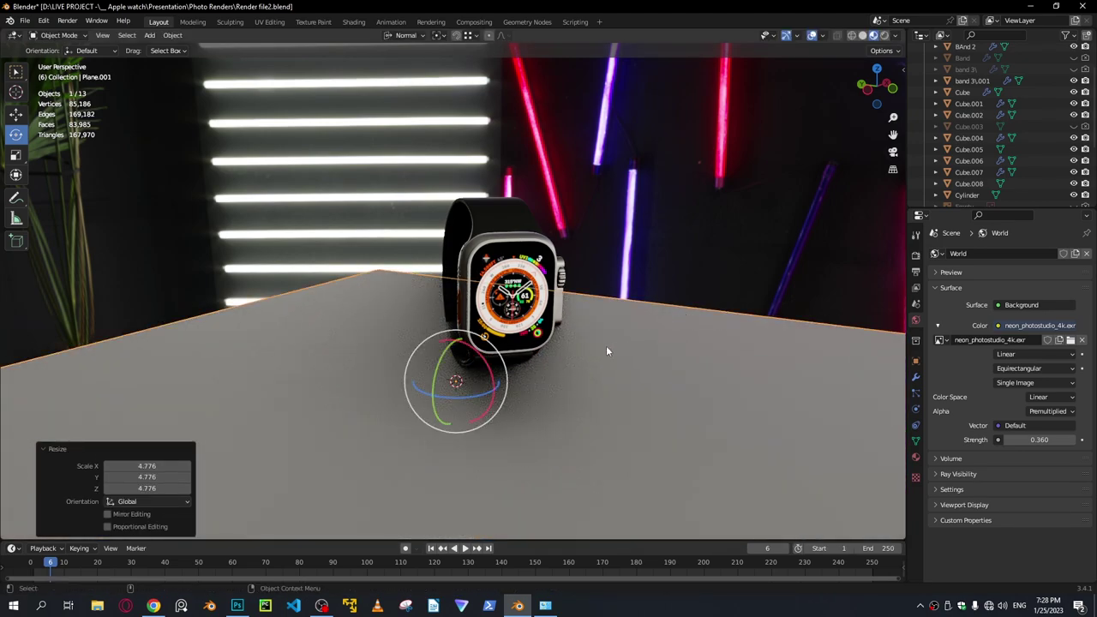
Move the plane down along Z by about 0.25 m so it lies beneath the watch.
{"action": "scroll", "coordinate": [540, 378], "scroll_direction": "down", "scroll_amount": 3}
{"action": "key", "text": "shift+space"}
{"action": "key", "text": "g"}
{"action": "middle_click_drag", "start_coordinate": [451, 378], "coordinate": [514, 377]}
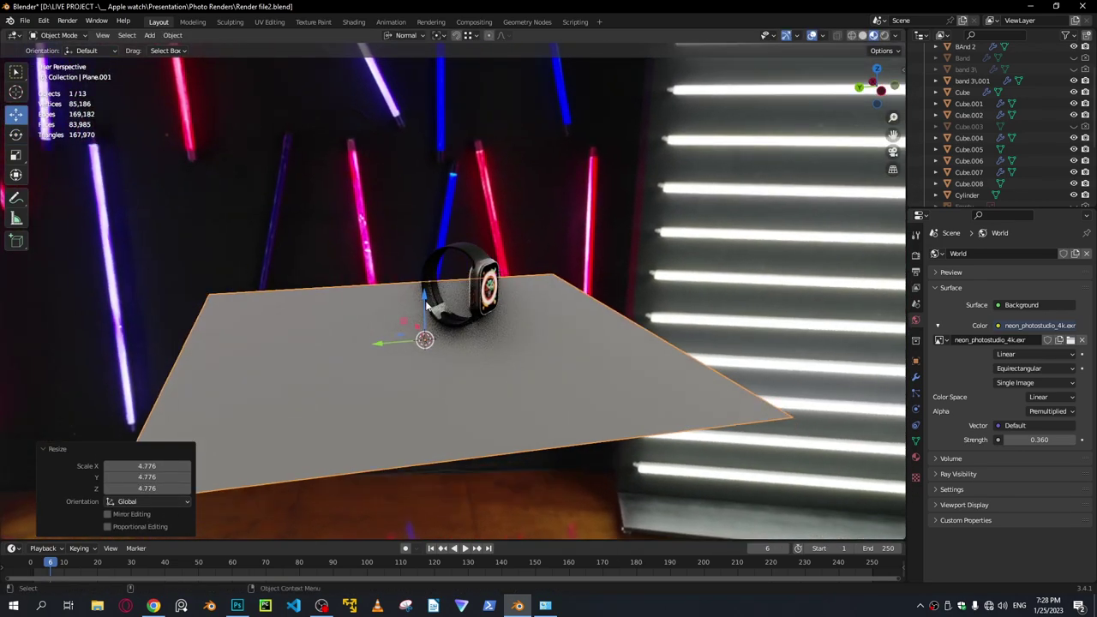
{"action": "left_click_drag", "start_coordinate": [426, 306], "coordinate": [463, 357]}
Rotate the plane about its vertical axis so its edges line up with the front of the watch.
{"action": "middle_click_drag", "start_coordinate": [463, 356], "coordinate": [426, 367]}
{"action": "key", "text": "shift+space"}
{"action": "key", "text": "r"}
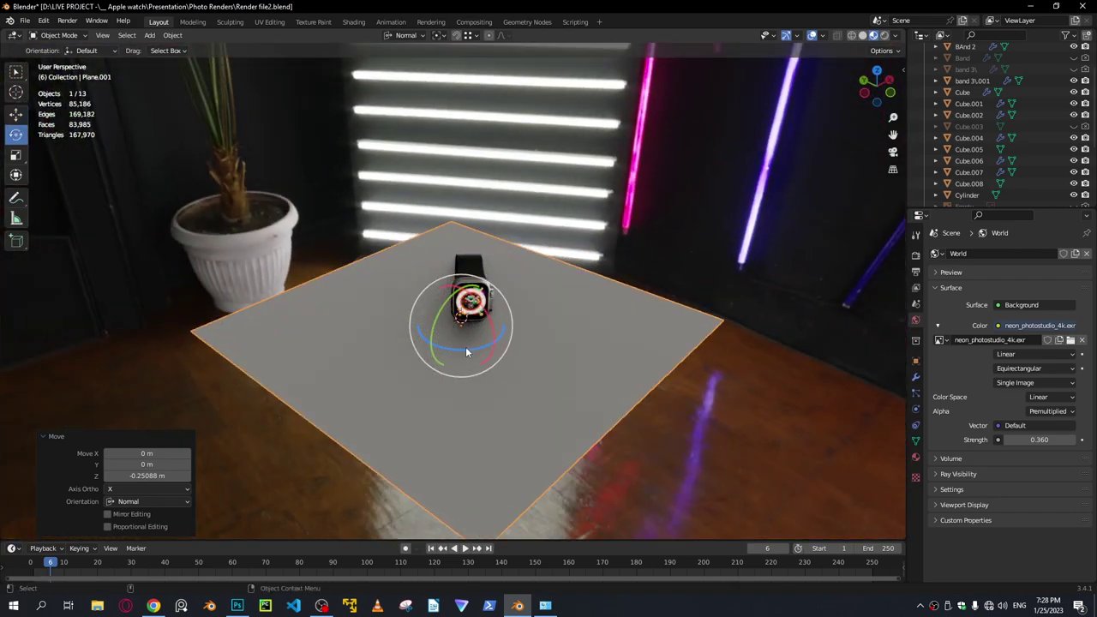
{"action": "left_click_drag", "start_coordinate": [465, 351], "coordinate": [523, 339]}
Scale up the plane's mesh in Edit Mode, and select its edge behind the watch plus the adjoining edge on the neon-tube side.
{"action": "key", "text": "Tab"}
{"action": "key", "text": "s"}
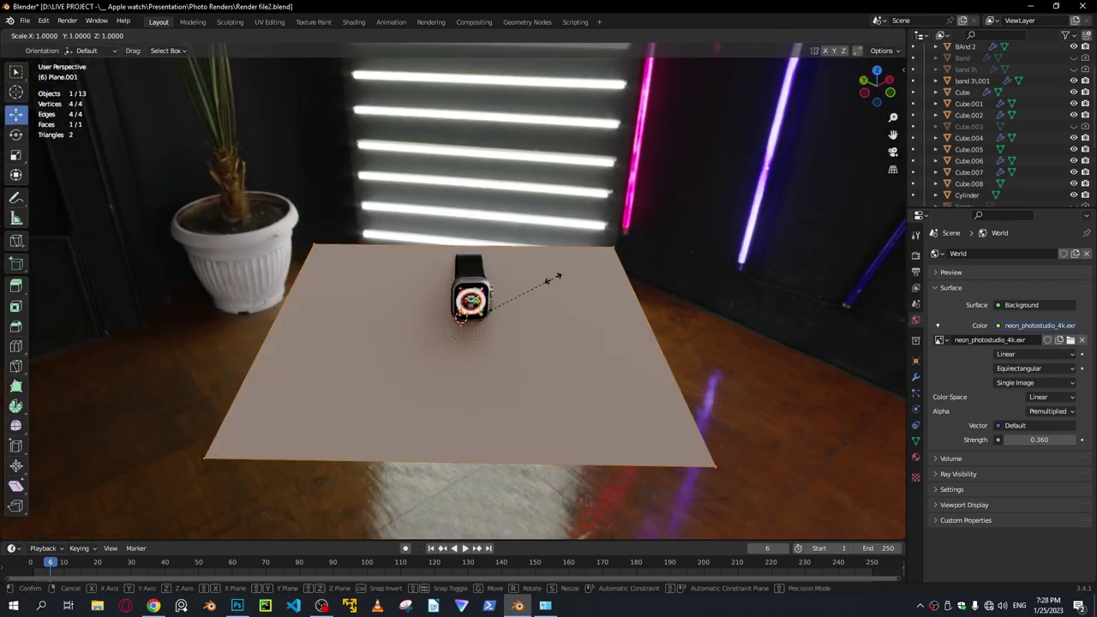
{"action": "left_click", "coordinate": [629, 264]}
{"action": "key", "text": "2"}
{"action": "left_click", "coordinate": [559, 209]}
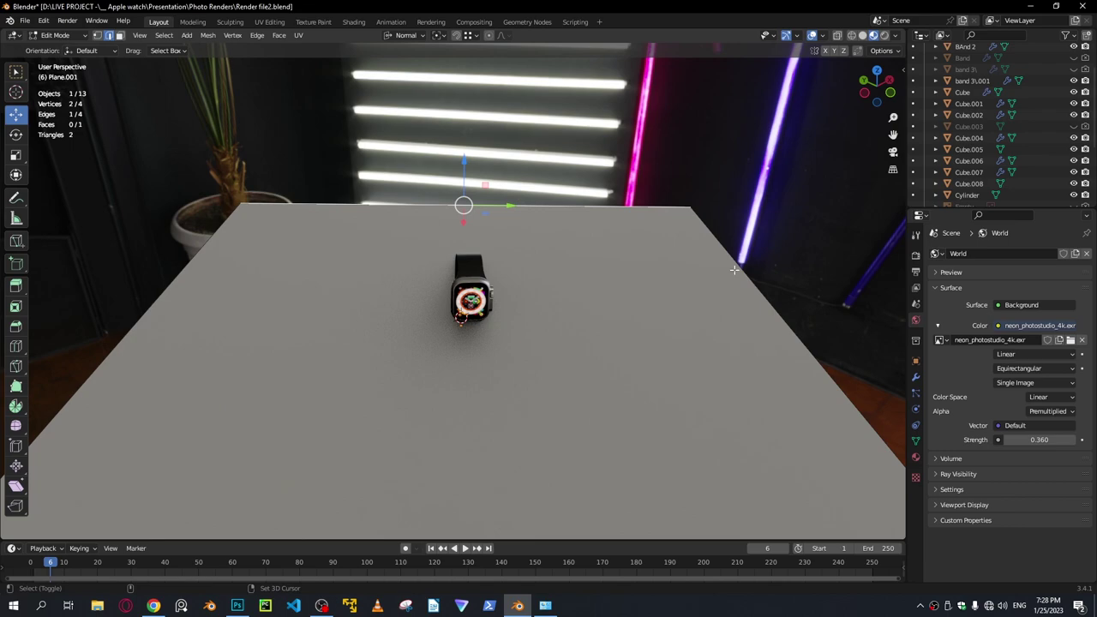
{"action": "left_click", "coordinate": [734, 269], "text": "shift"}
{"action": "left_click", "coordinate": [196, 262], "text": "shift"}
{"action": "key", "text": "e"}
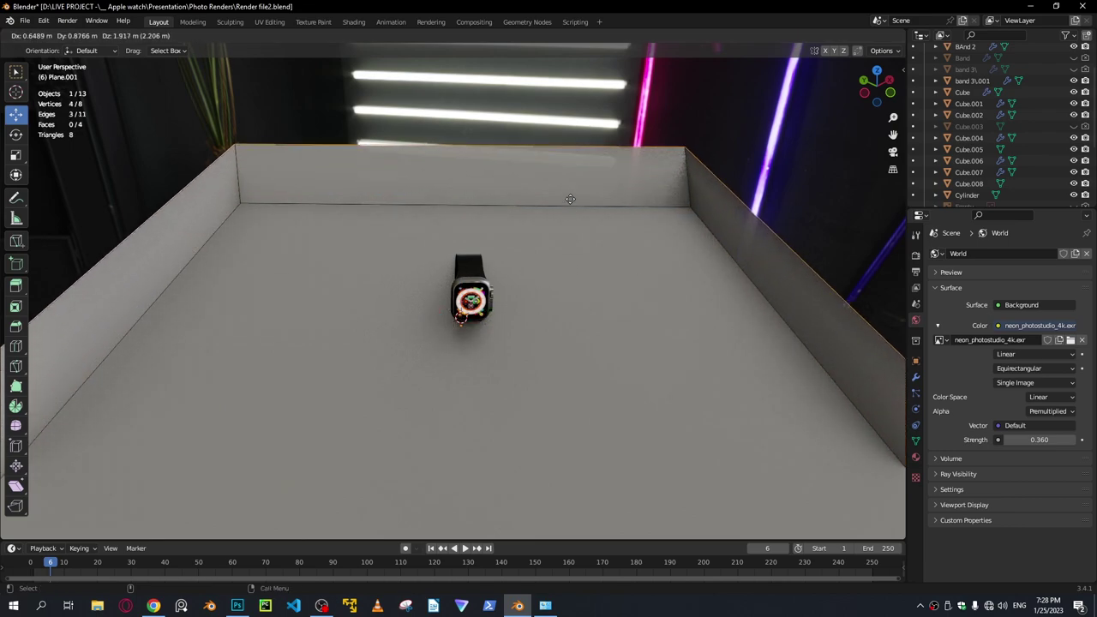
{"action": "right_click", "coordinate": [569, 199]}
{"action": "scroll", "coordinate": [463, 296], "scroll_direction": "down", "scroll_amount": 3}
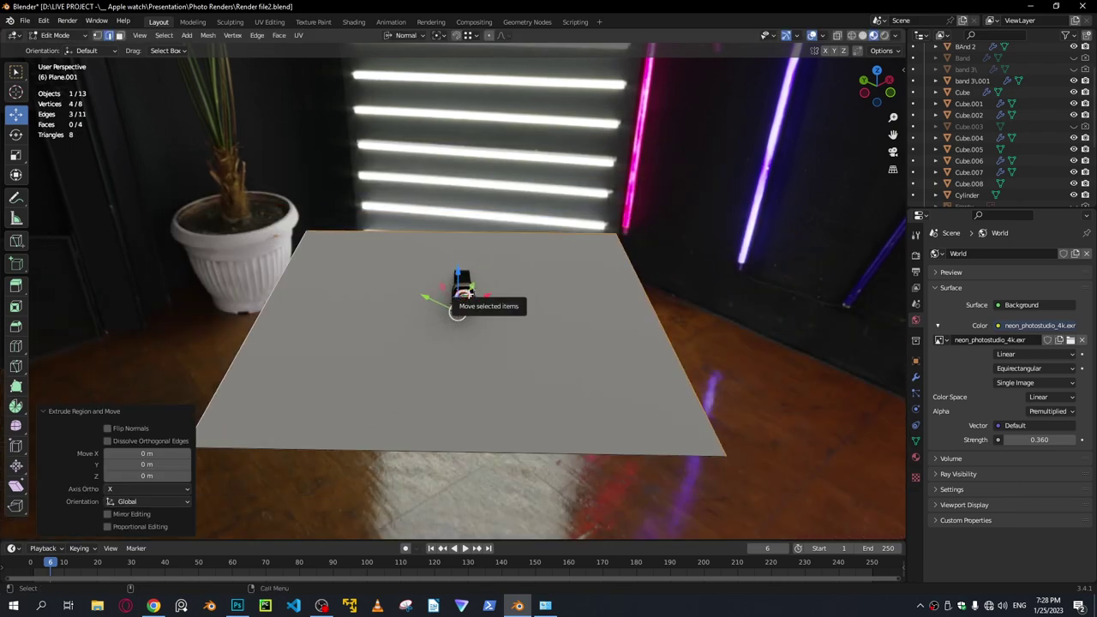
{"action": "key", "text": "ctrl+z"}
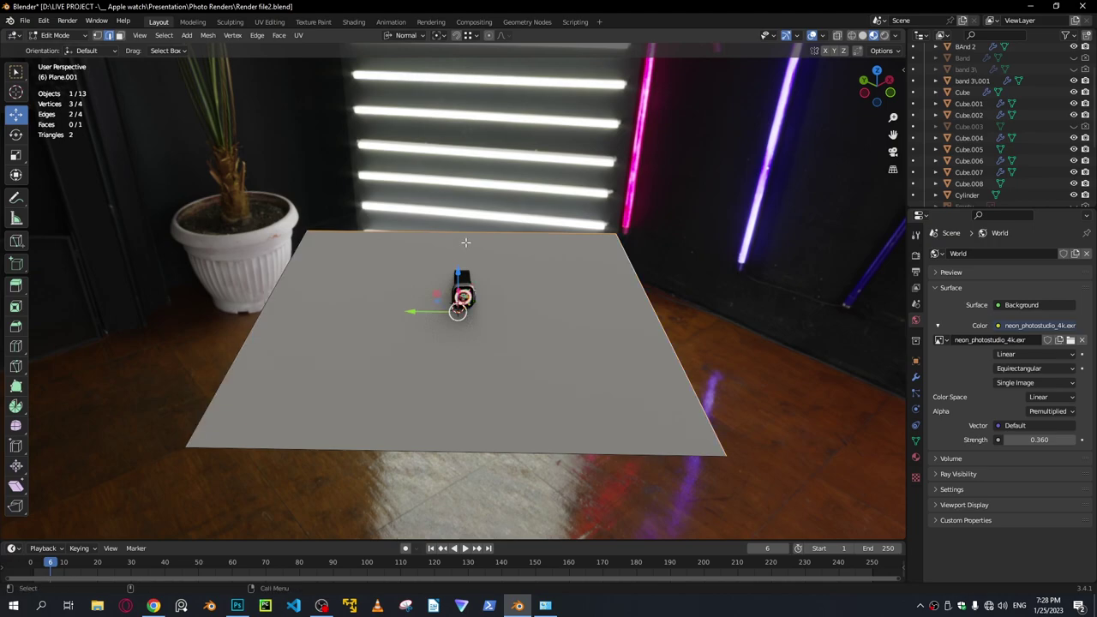
{"action": "key", "text": "ctrl+z"}
{"action": "left_click_drag", "start_coordinate": [457, 272], "coordinate": [463, 236]}
{"action": "key", "text": "ctrl+z"}
Extrude the two selected plane edges straight up along the global Z axis to form two adjoining backdrop walls.
{"action": "key", "text": "e"}
{"action": "right_click", "coordinate": [445, 216]}
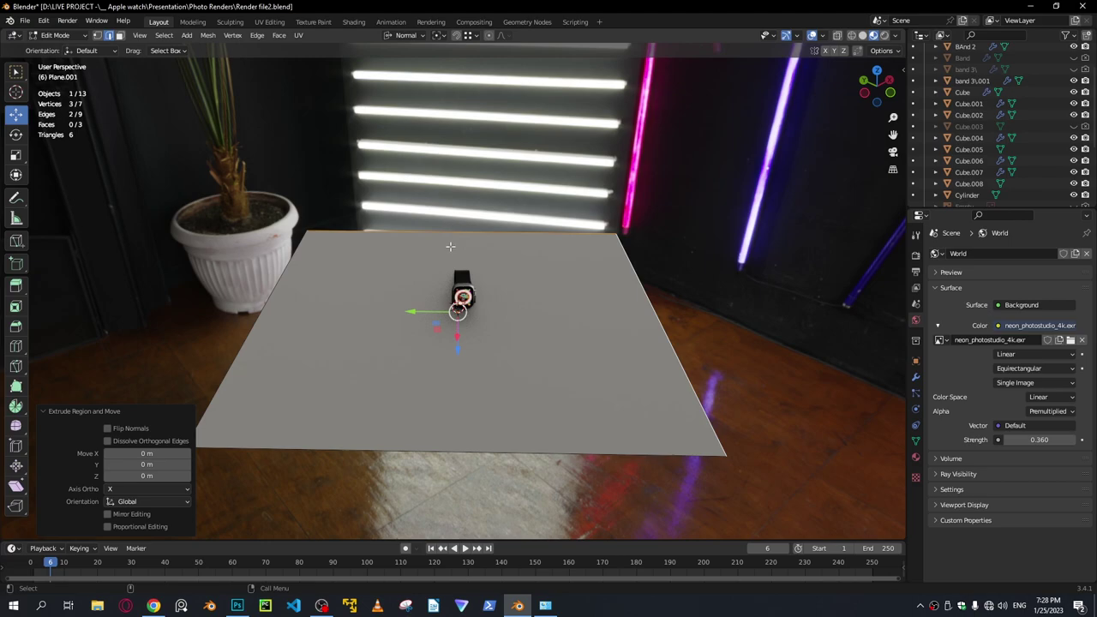
{"action": "middle_click_drag", "start_coordinate": [460, 352], "coordinate": [475, 339]}
{"action": "left_click", "coordinate": [405, 35]}
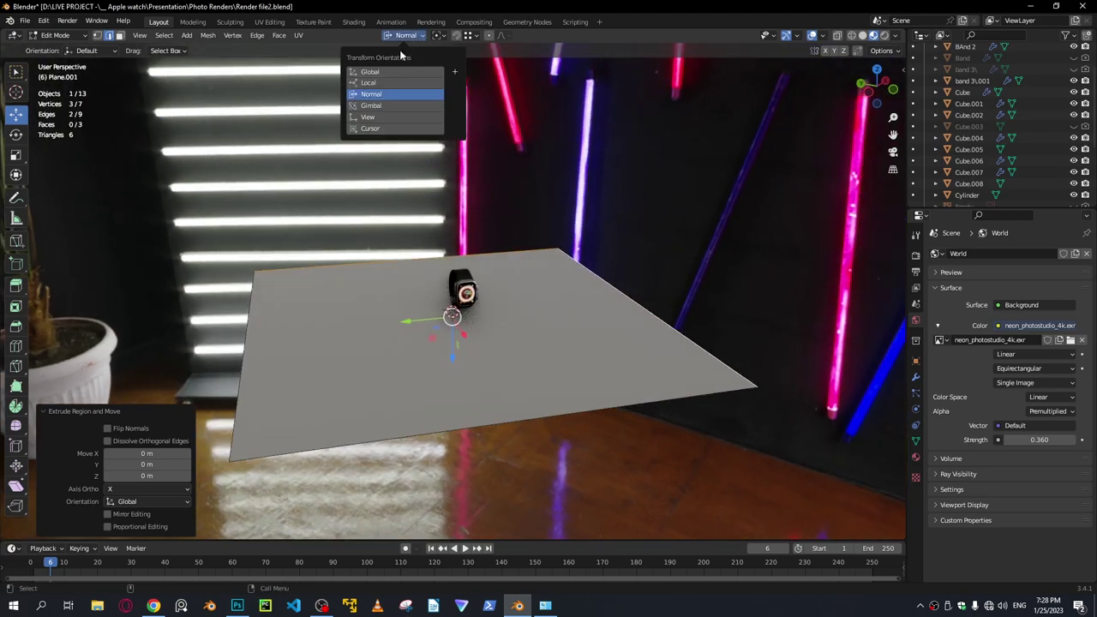
{"action": "left_click", "coordinate": [387, 74]}
{"action": "left_click_drag", "start_coordinate": [454, 274], "coordinate": [454, 101]}
Add one centred loop cut in each direction across the floor and walls, and return to Object Mode.
{"action": "middle_click_drag", "start_coordinate": [497, 360], "coordinate": [524, 347]}
{"action": "key", "text": "ctrl+r"}
{"action": "left_click", "coordinate": [453, 230]}
{"action": "right_click", "coordinate": [428, 249]}
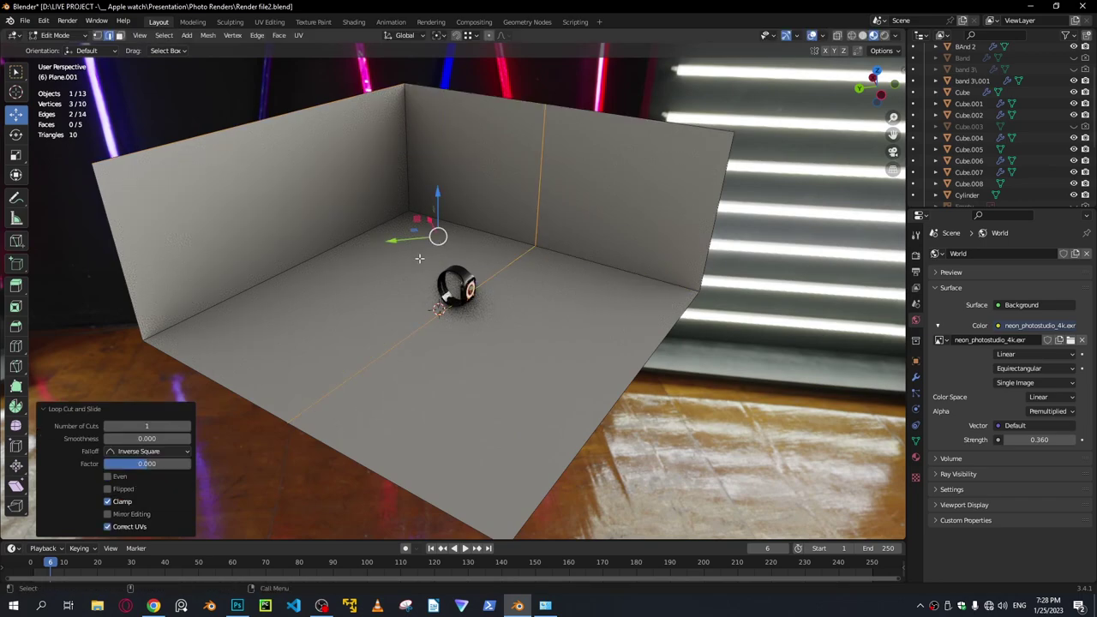
{"action": "key", "text": "ctrl+r"}
{"action": "left_click", "coordinate": [379, 274]}
{"action": "right_click", "coordinate": [378, 274]}
{"action": "key", "text": "Tab"}
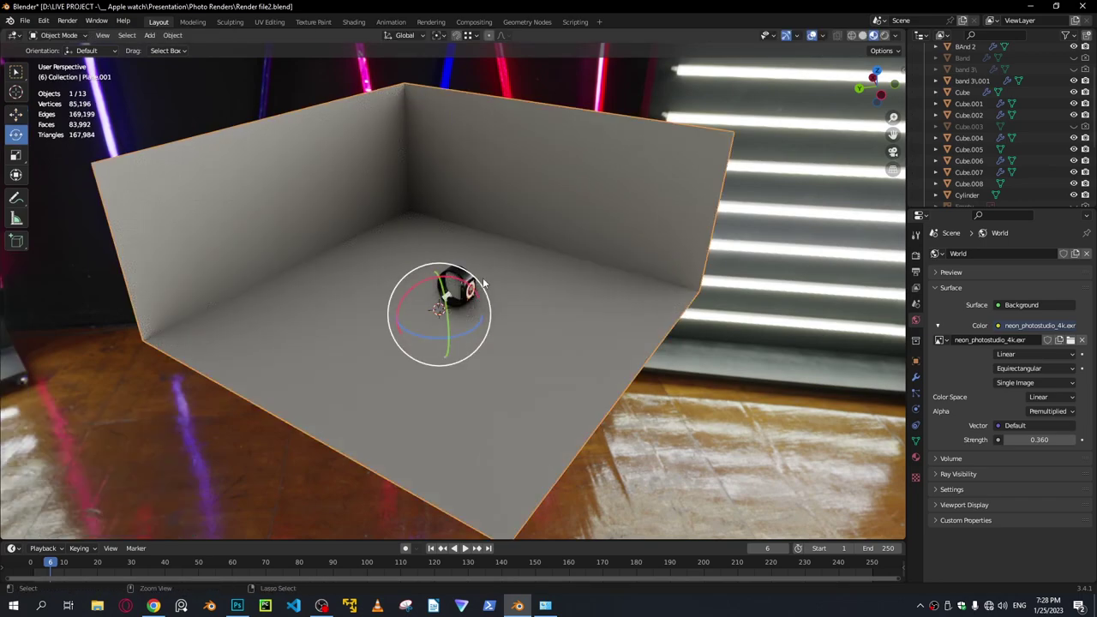
Apply a level 3 subdivision to the backdrop, shade it smooth, and clear the selection.
{"action": "key", "text": "ctrl+3"}
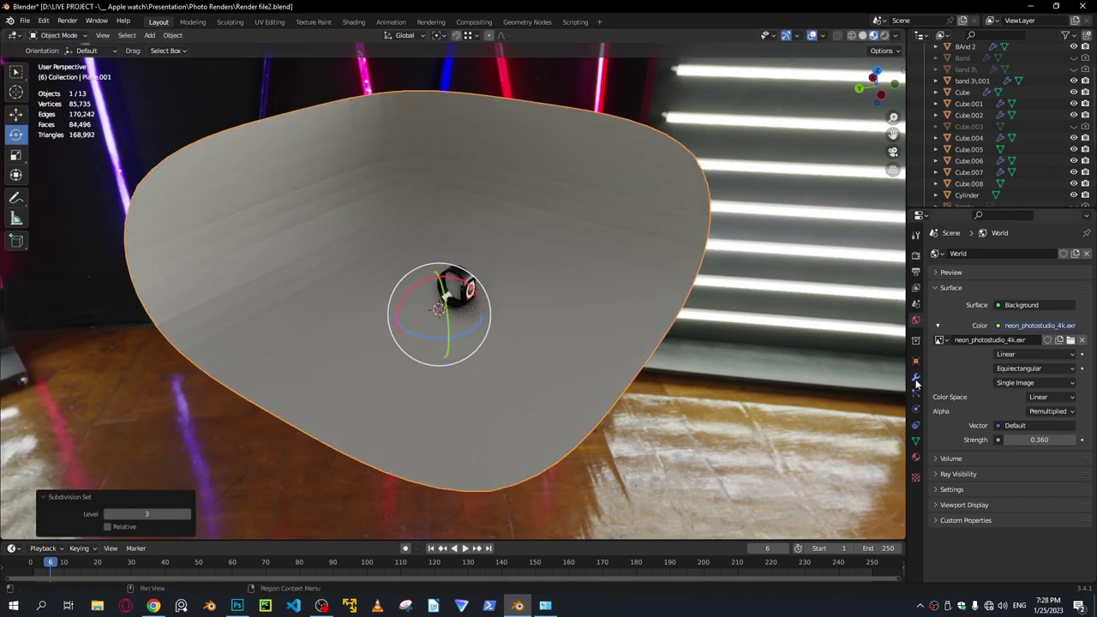
{"action": "left_click", "coordinate": [915, 377]}
{"action": "scroll", "coordinate": [401, 229], "scroll_direction": "up", "scroll_amount": 3}
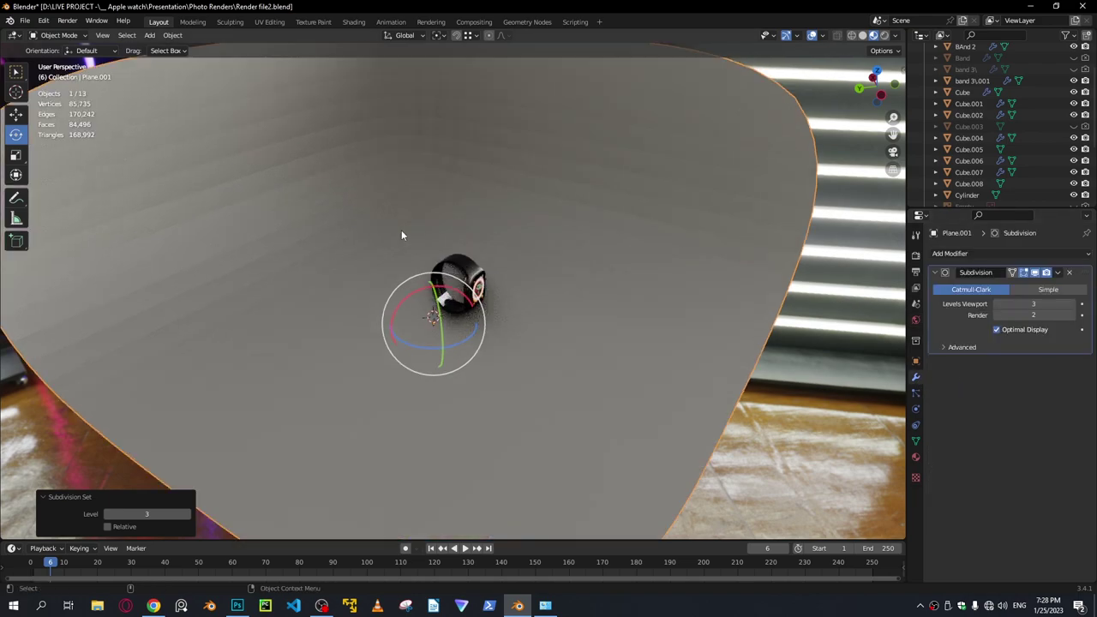
{"action": "right_click", "coordinate": [393, 183]}
{"action": "left_click", "coordinate": [392, 182]}
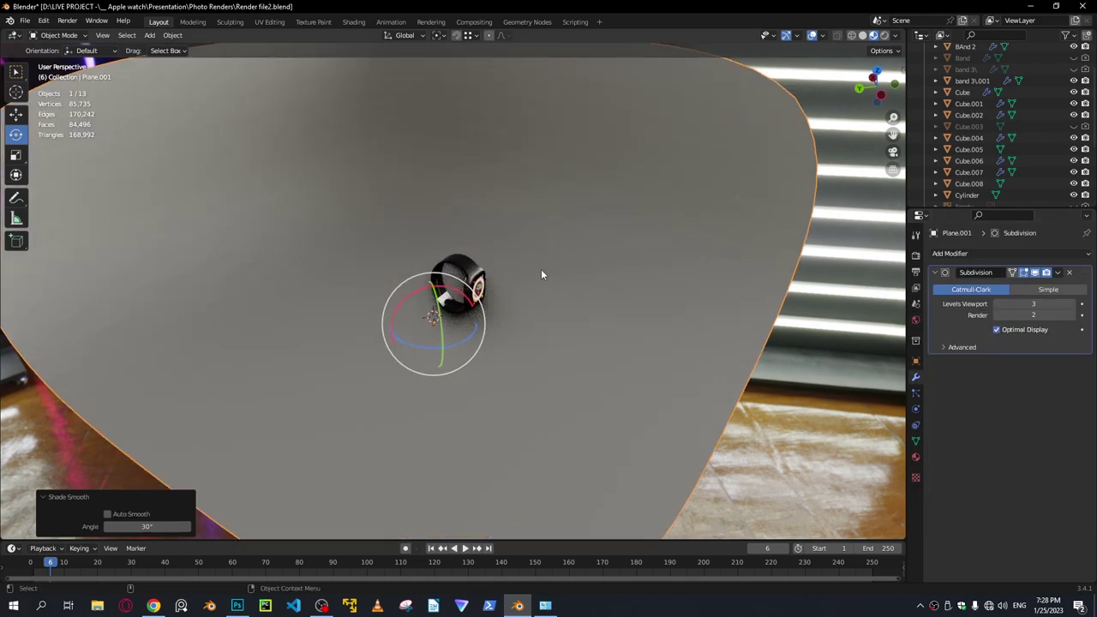
{"action": "scroll", "coordinate": [540, 270], "scroll_direction": "down", "scroll_amount": 3}
{"action": "left_click", "coordinate": [749, 435]}
Add a camera, look through it, and lock the camera to the view.
{"action": "scroll", "coordinate": [593, 372], "scroll_direction": "up", "scroll_amount": 8}
{"action": "middle_click_drag", "start_coordinate": [593, 372], "coordinate": [528, 350]}
{"action": "scroll", "coordinate": [555, 355], "scroll_direction": "up", "scroll_amount": 3}
{"action": "scroll", "coordinate": [528, 349], "scroll_direction": "down", "scroll_amount": 2}
{"action": "key", "text": "shift+a"}
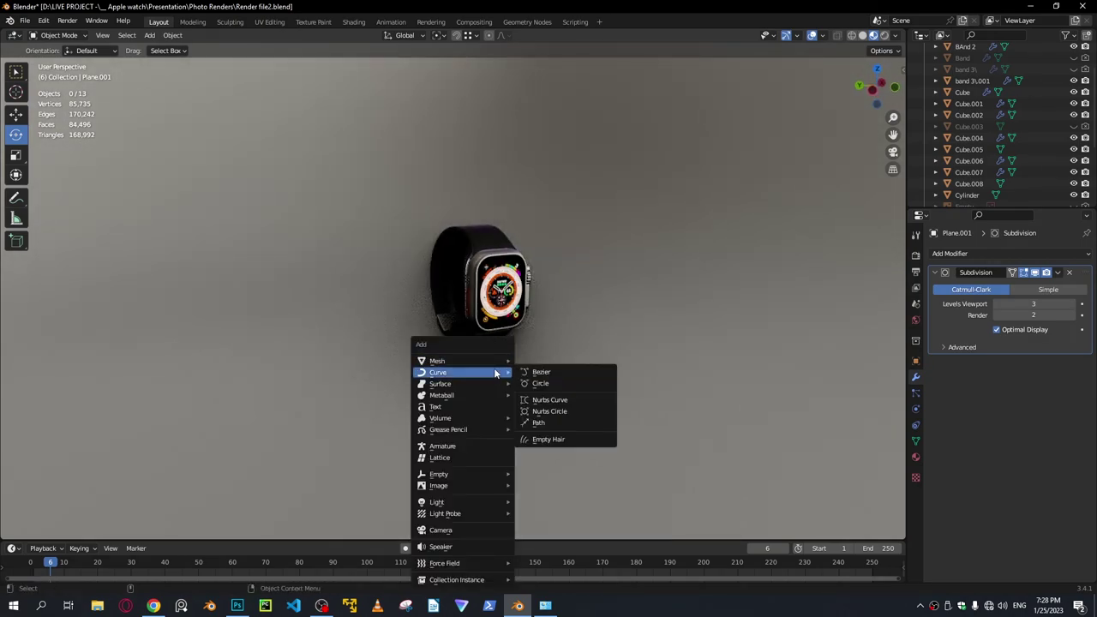
{"action": "left_click", "coordinate": [441, 530]}
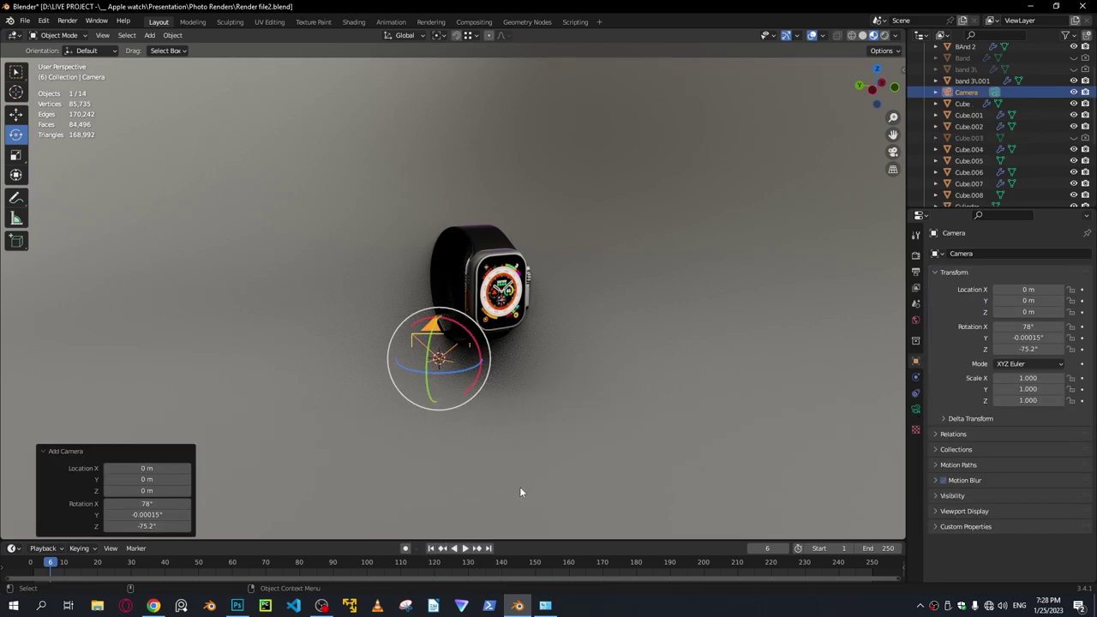
{"action": "key", "text": "KP_0"}
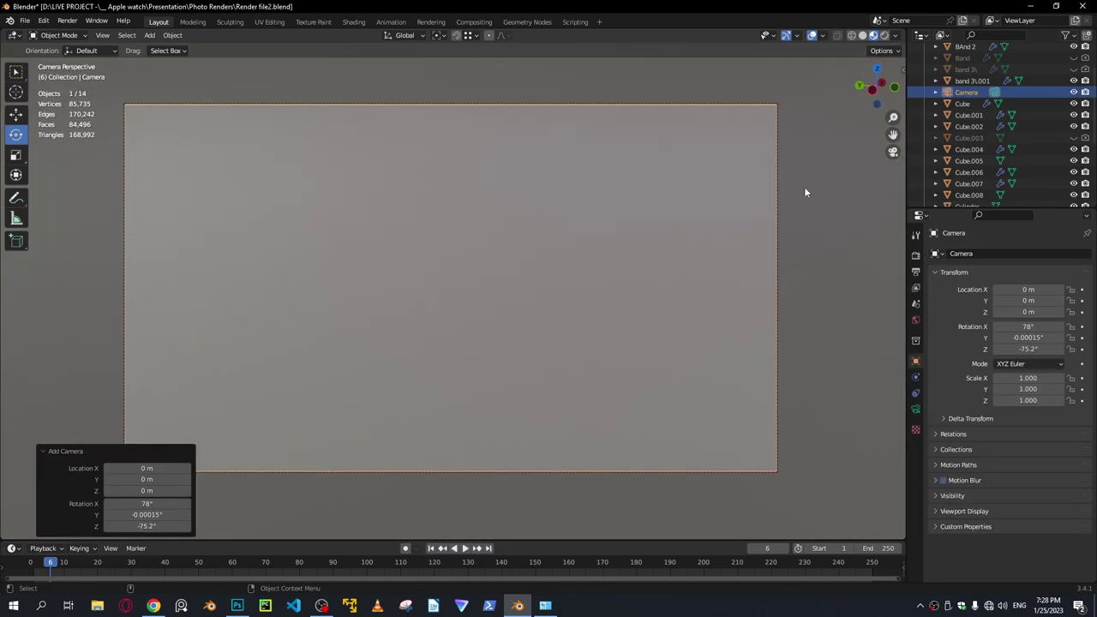
{"action": "key", "text": "n"}
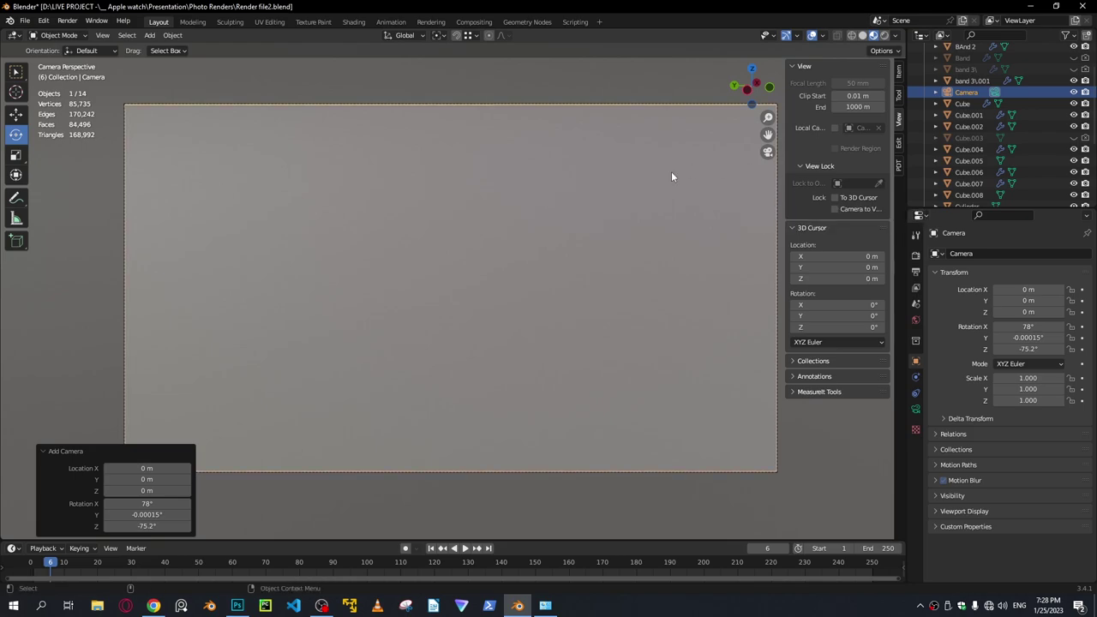
{"action": "left_click", "coordinate": [836, 209]}
Move the locked camera back and pan it so the whole watch fits near the middle of the frame.
{"action": "scroll", "coordinate": [543, 290], "scroll_direction": "down", "scroll_amount": 3}
{"action": "scroll", "coordinate": [543, 289], "scroll_direction": "down", "scroll_amount": 4}
{"action": "middle_click_drag", "start_coordinate": [539, 233], "coordinate": [462, 330], "text": "shift"}
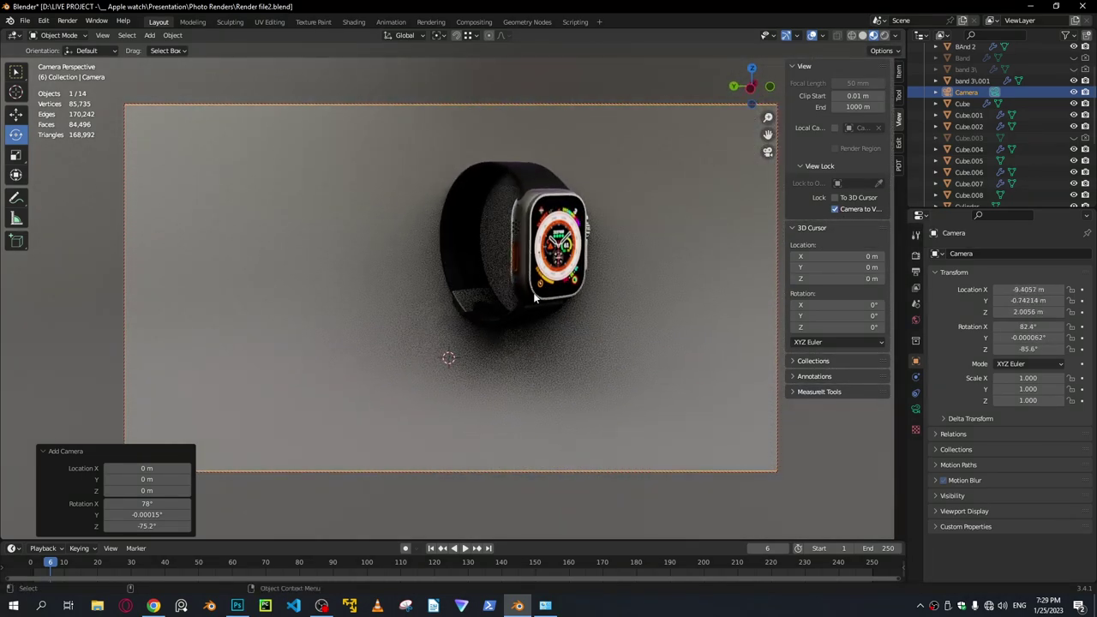
{"action": "scroll", "coordinate": [463, 331], "scroll_direction": "up", "scroll_amount": 3}
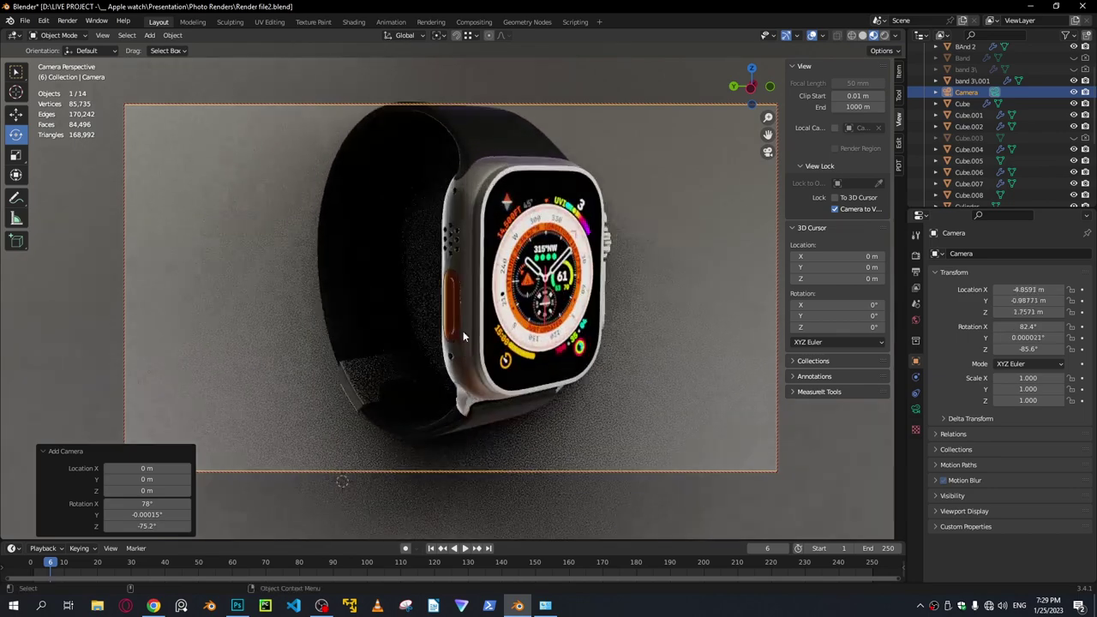
{"action": "scroll", "coordinate": [462, 330], "scroll_direction": "down", "scroll_amount": 1}
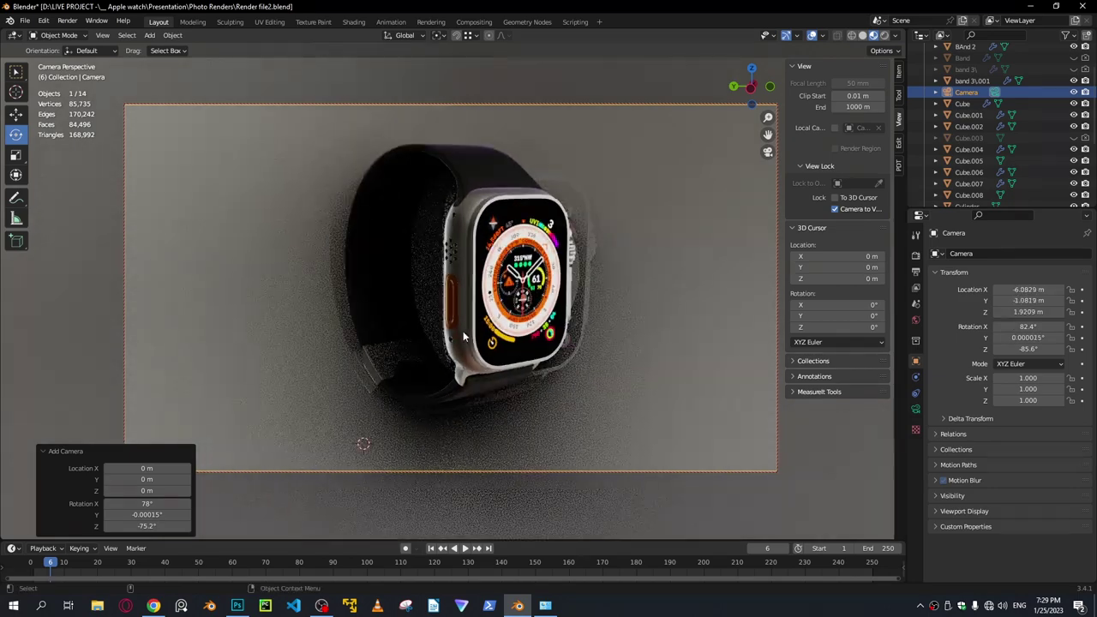
Set the camera's focal length to 110 mm and pull the camera back to keep the whole watch in frame.
{"action": "left_click", "coordinate": [915, 409]}
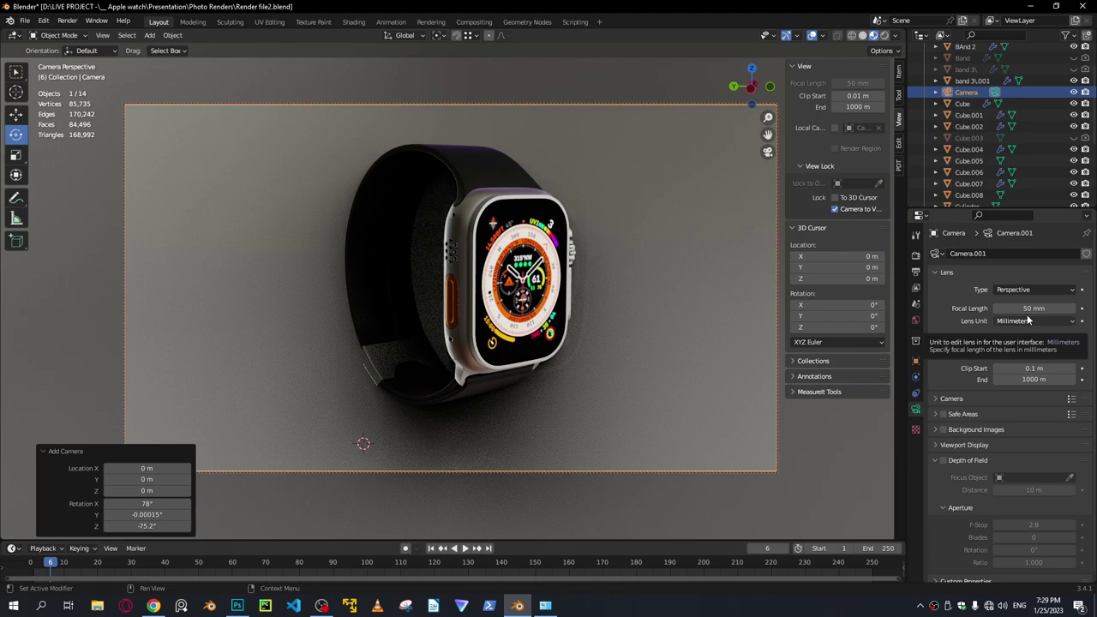
{"action": "left_click_drag", "start_coordinate": [1033, 308], "coordinate": [1094, 308]}
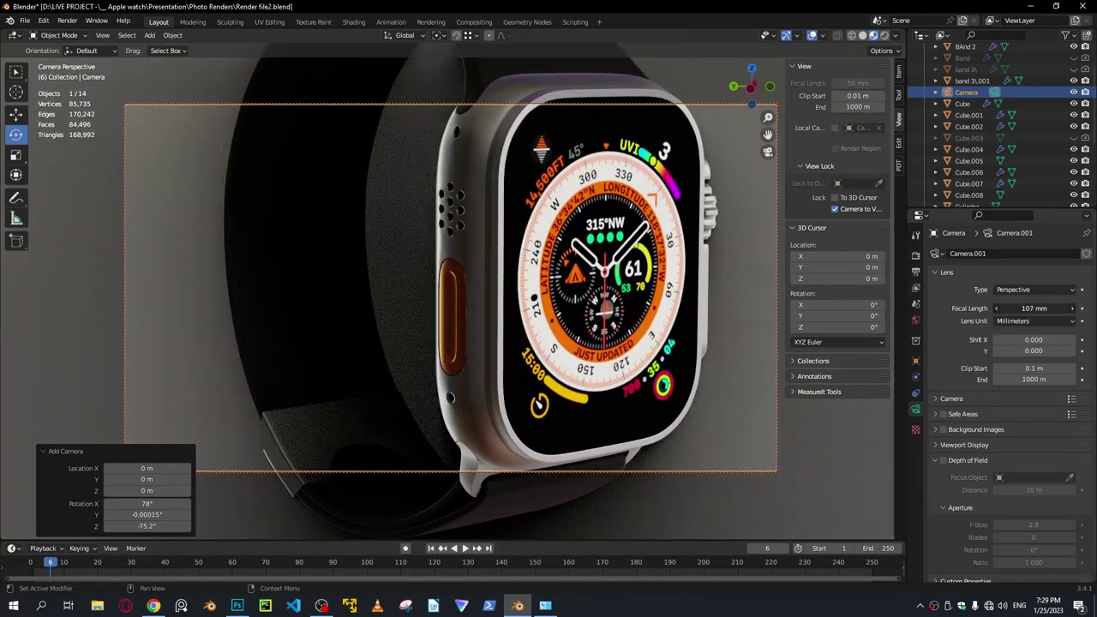
{"action": "scroll", "coordinate": [504, 305], "scroll_direction": "down", "scroll_amount": 4}
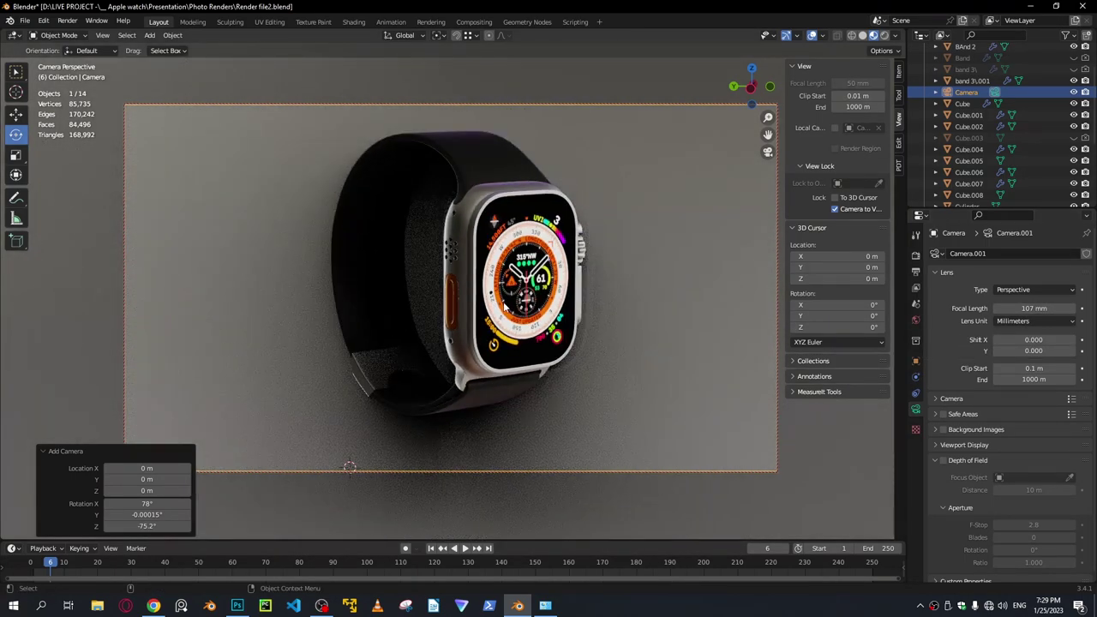
{"action": "scroll", "coordinate": [503, 306], "scroll_direction": "down", "scroll_amount": 1}
{"action": "left_click_drag", "start_coordinate": [1022, 307], "coordinate": [1031, 308]}
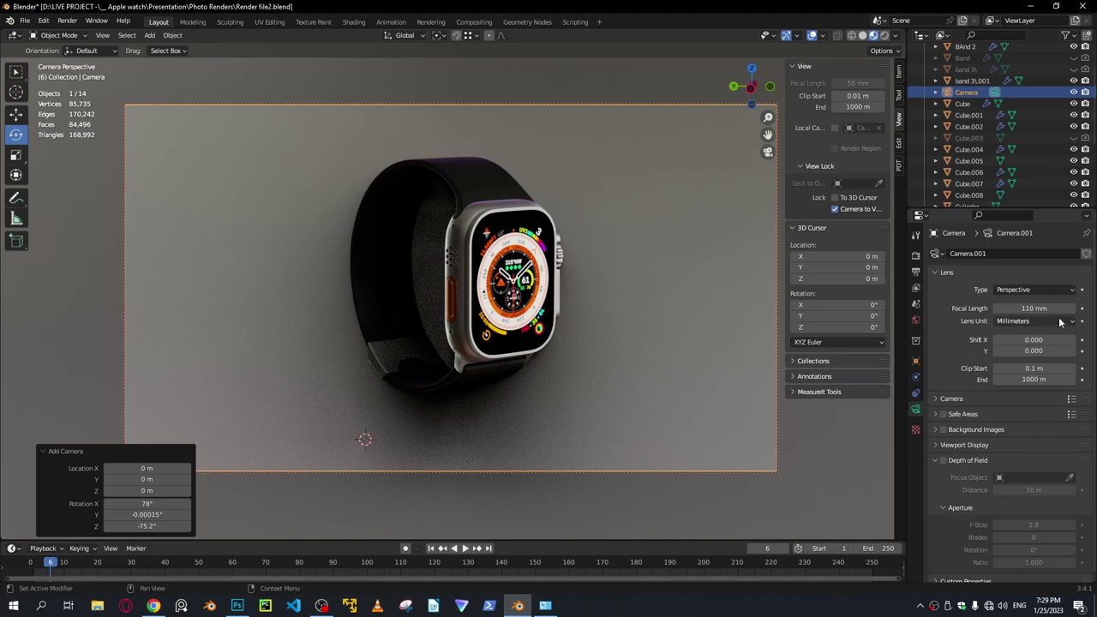
Adjust the camera angle and move closer so the watch fills the frame left of centre, and hide the sidebar.
{"action": "middle_click_drag", "start_coordinate": [470, 348], "coordinate": [444, 360]}
{"action": "key", "text": "n"}
{"action": "scroll", "coordinate": [506, 347], "scroll_direction": "up", "scroll_amount": 1}
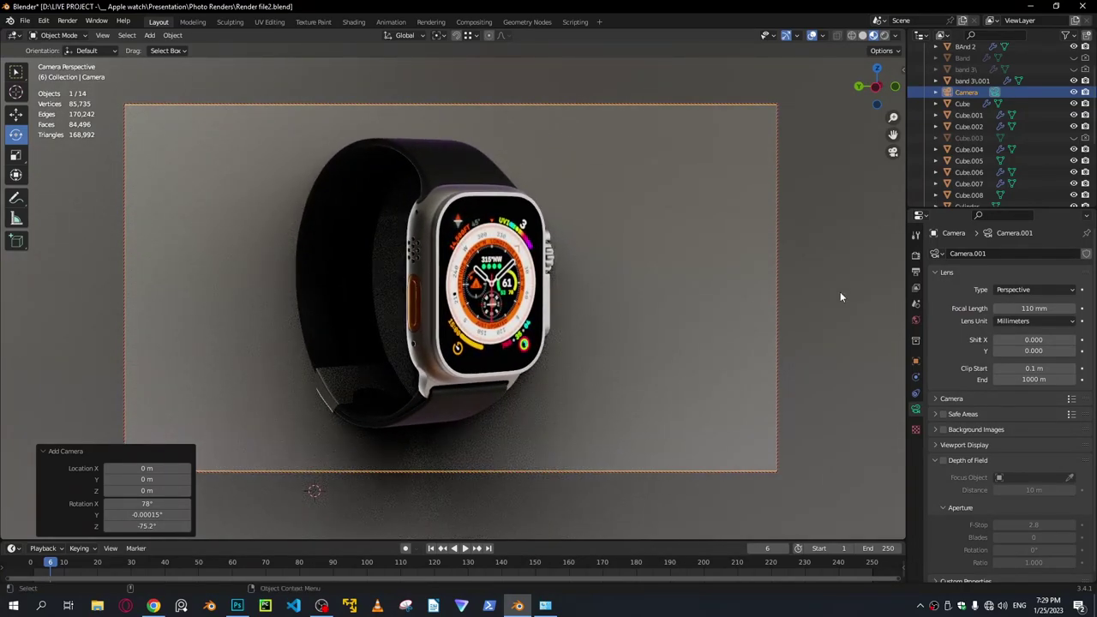
Review the output resolution and the Cycles render engine, sampling and film settings.
{"action": "left_click", "coordinate": [915, 270]}
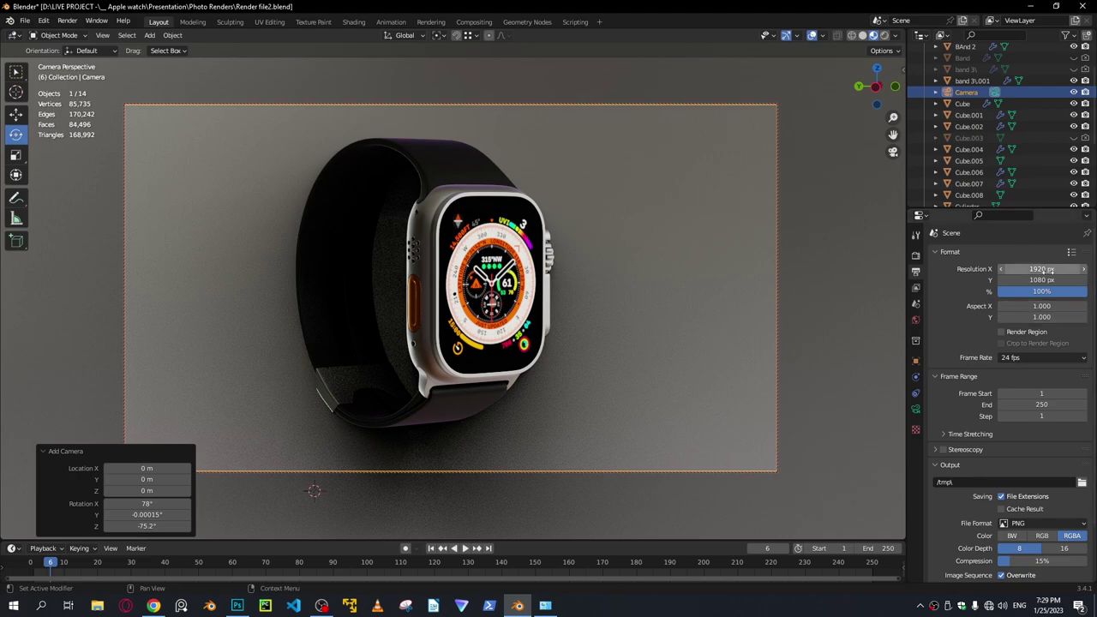
{"action": "left_click", "coordinate": [915, 255]}
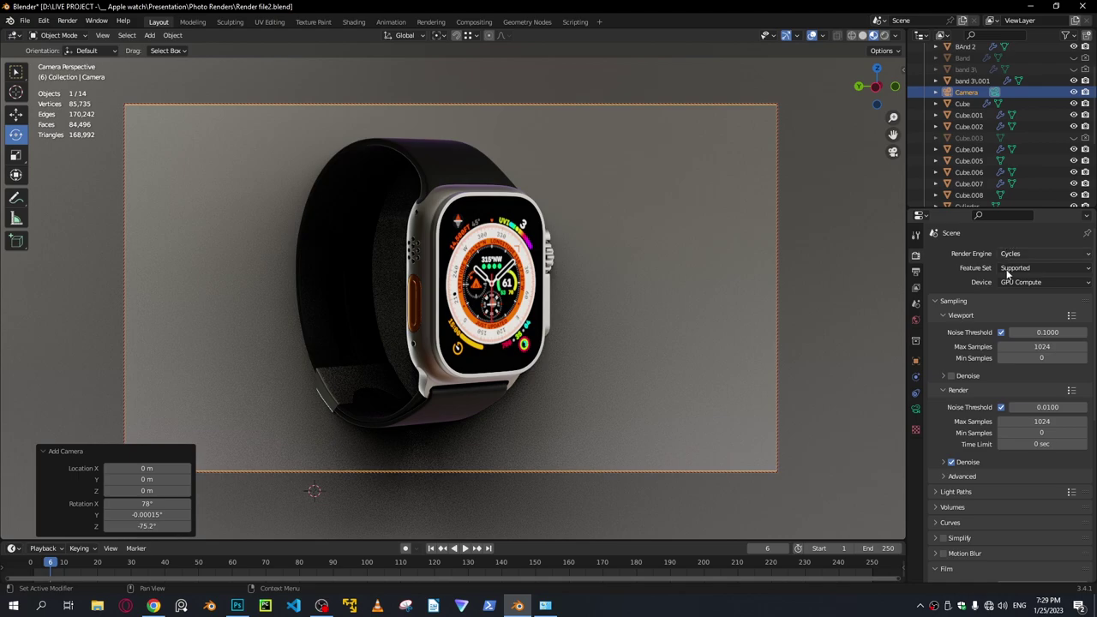
{"action": "scroll", "coordinate": [1092, 266], "scroll_direction": "down", "scroll_amount": 1}
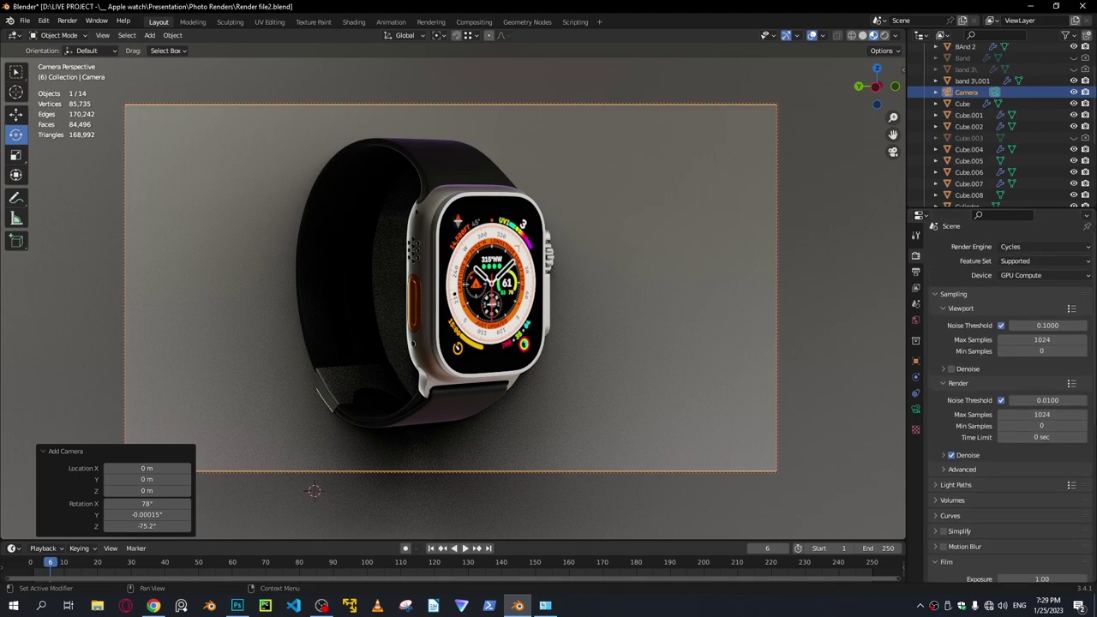
{"action": "left_click", "coordinate": [1024, 246]}
{"action": "left_click", "coordinate": [1024, 294]}
{"action": "scroll", "coordinate": [1009, 300], "scroll_direction": "down", "scroll_amount": 5}
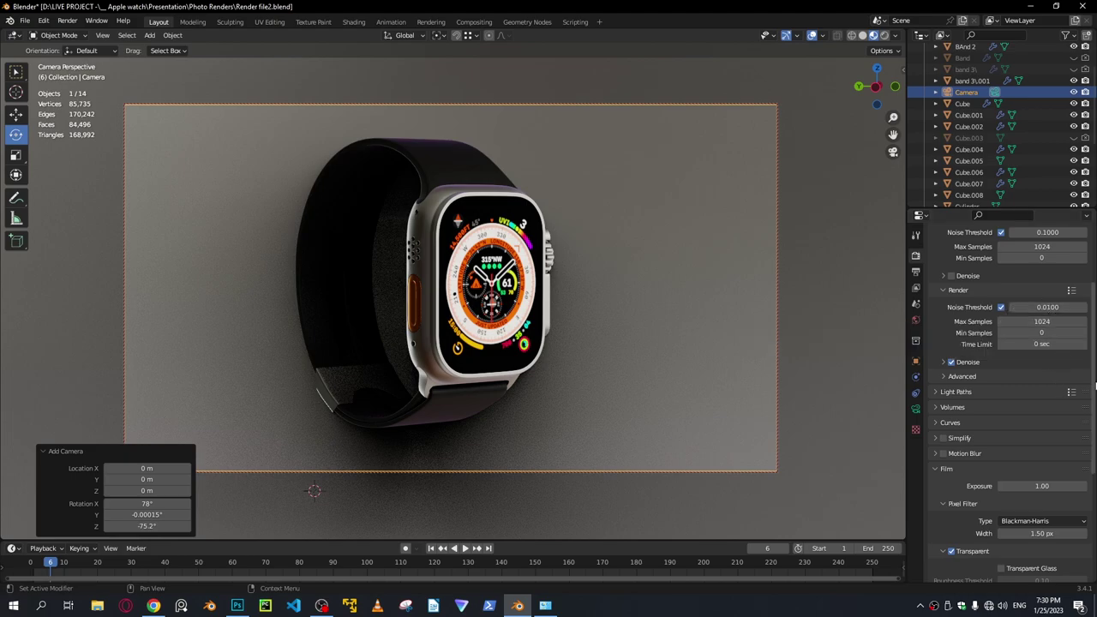
Try the Medium Contrast look in color management, and set the look back to High Contrast.
{"action": "left_click_drag", "start_coordinate": [1093, 385], "coordinate": [1090, 490]}
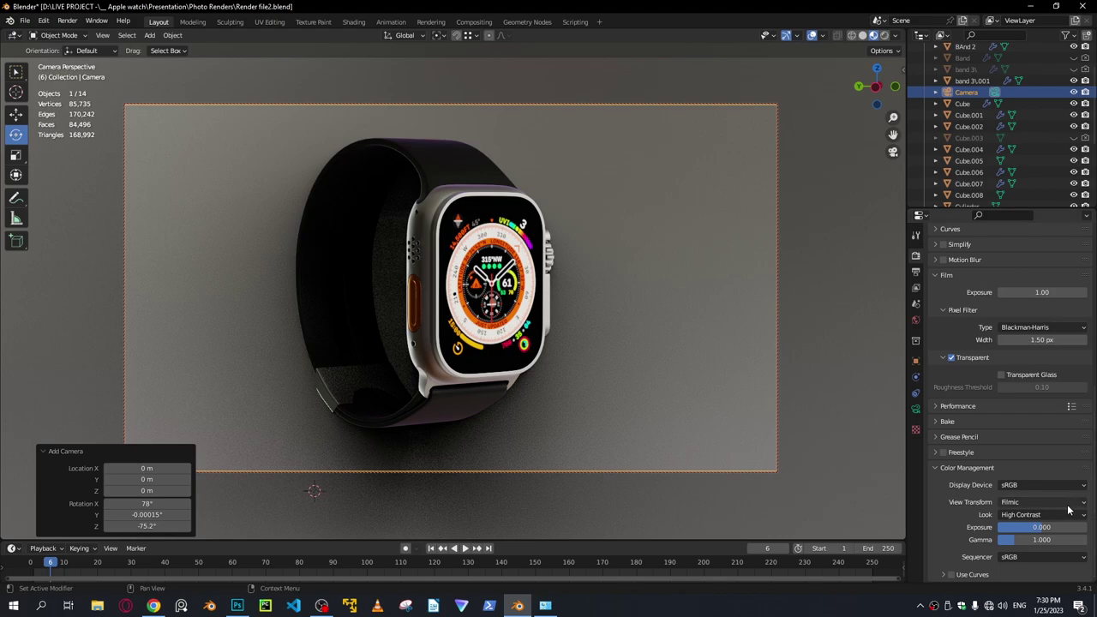
{"action": "left_click", "coordinate": [1009, 515]}
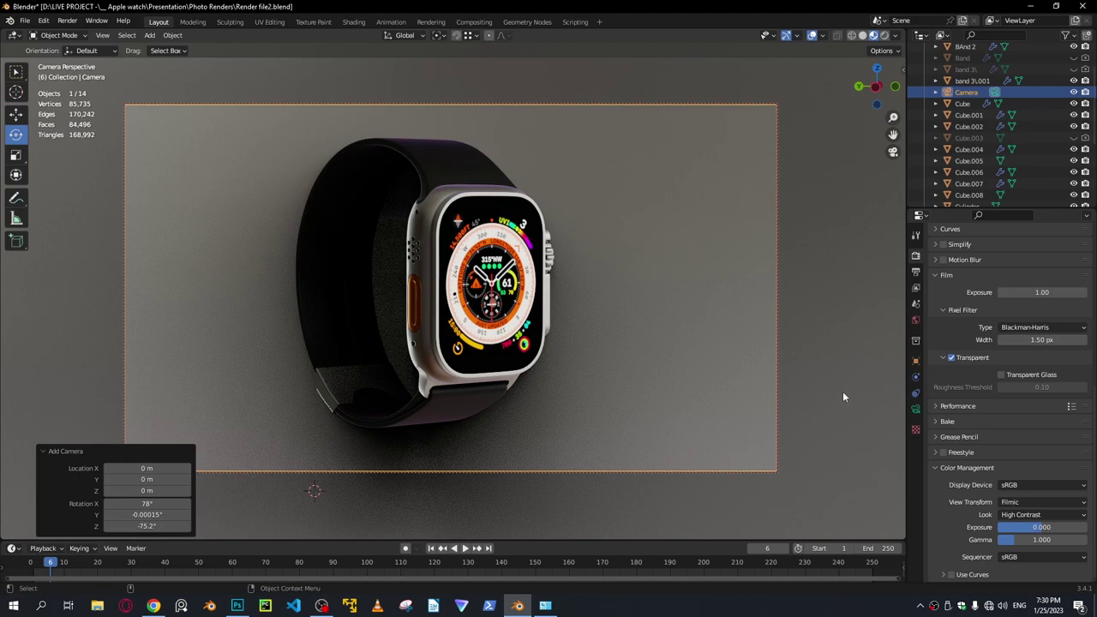
{"action": "left_click", "coordinate": [1016, 515]}
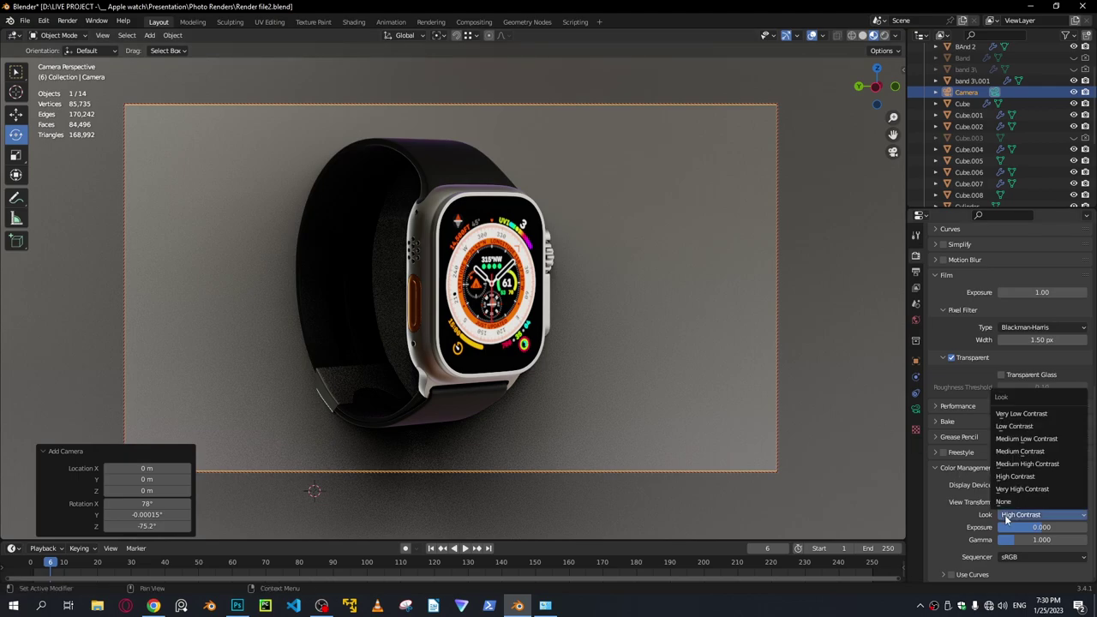
{"action": "left_click", "coordinate": [1021, 450]}
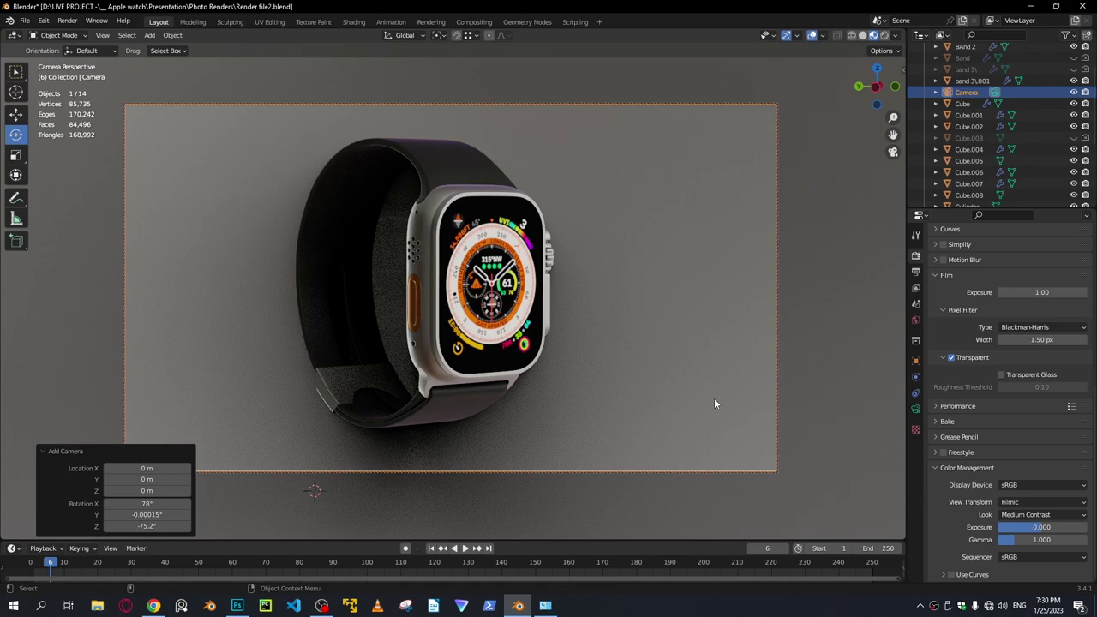
{"action": "left_click", "coordinate": [1016, 514]}
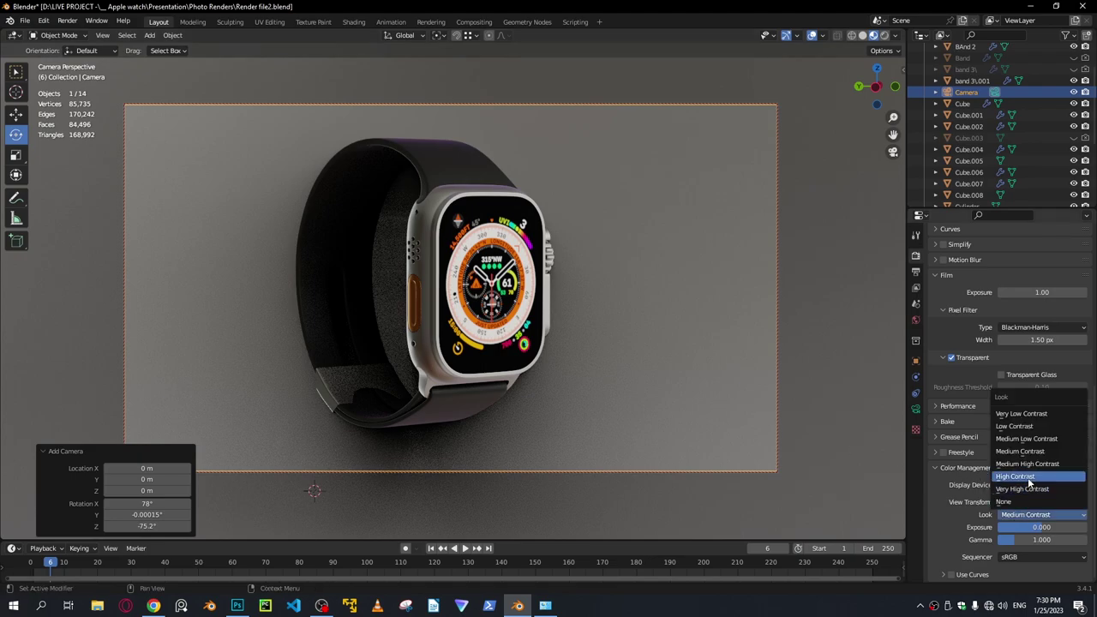
{"action": "left_click", "coordinate": [1027, 477]}
Orbit, pan and move the camera in for a close-up of the upper band and the top of the watch case.
{"action": "middle_click_drag", "start_coordinate": [641, 378], "coordinate": [509, 327]}
{"action": "scroll", "coordinate": [508, 327], "scroll_direction": "up", "scroll_amount": 1}
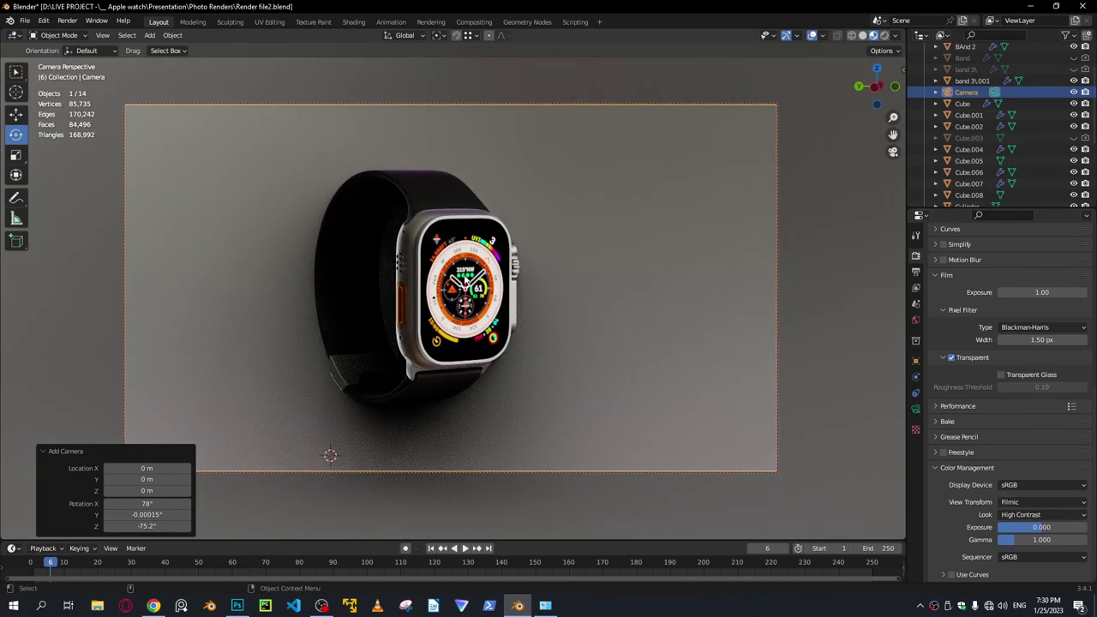
{"action": "middle_click_drag", "start_coordinate": [463, 276], "coordinate": [495, 300], "text": "shift"}
{"action": "scroll", "coordinate": [495, 300], "scroll_direction": "up", "scroll_amount": 3}
{"action": "middle_click_drag", "start_coordinate": [463, 190], "coordinate": [478, 297], "text": "shift"}
{"action": "scroll", "coordinate": [479, 297], "scroll_direction": "up", "scroll_amount": 3}
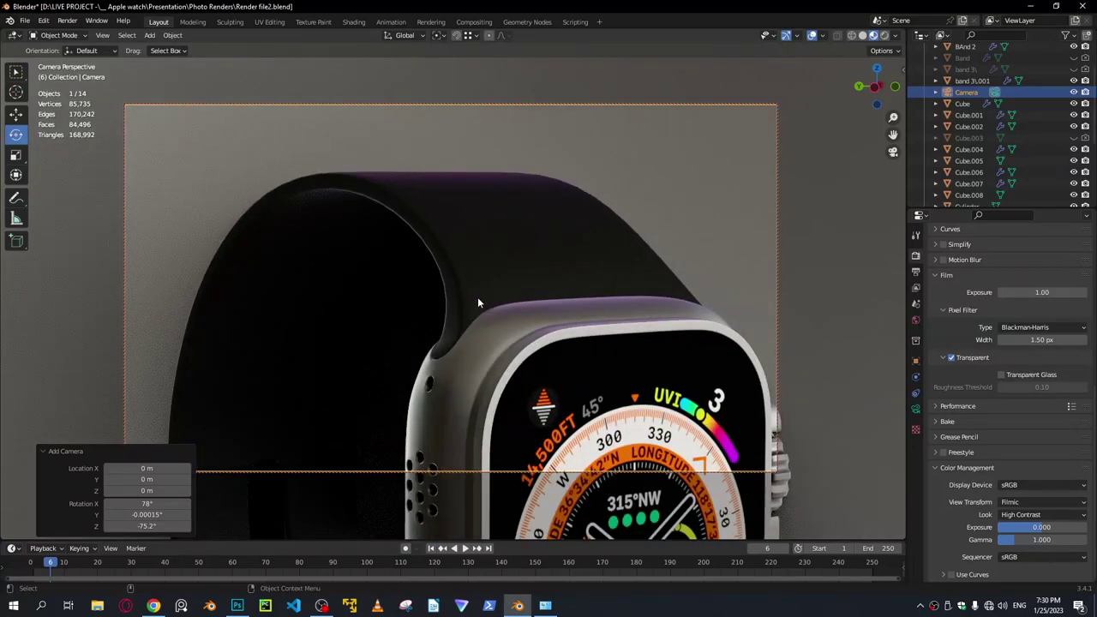
Try a higher camera angle close to the upper band and watch case, and preview it in rendered shading.
{"action": "scroll", "coordinate": [588, 346], "scroll_direction": "down", "scroll_amount": 5}
{"action": "middle_click_drag", "start_coordinate": [587, 345], "coordinate": [588, 264], "text": "shift"}
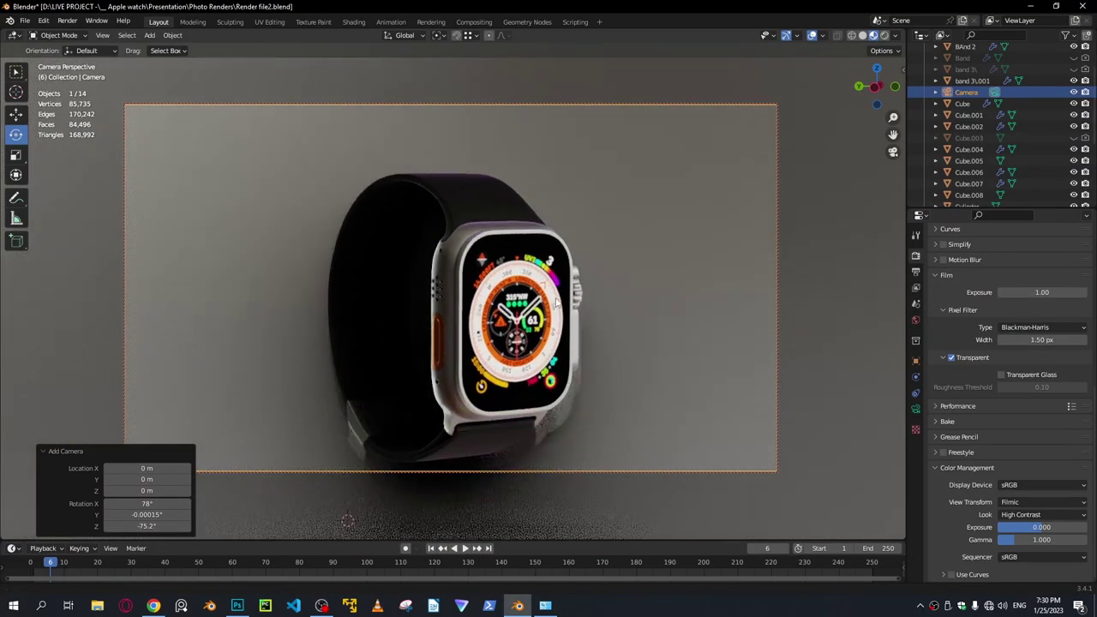
{"action": "scroll", "coordinate": [477, 257], "scroll_direction": "up", "scroll_amount": 3}
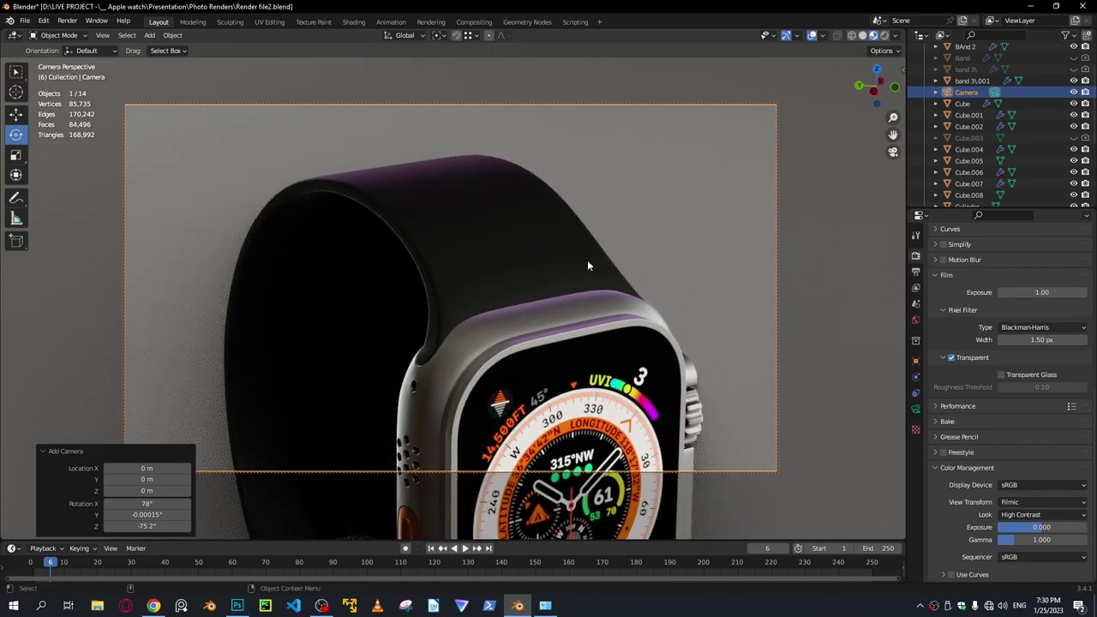
{"action": "left_click", "coordinate": [883, 36]}
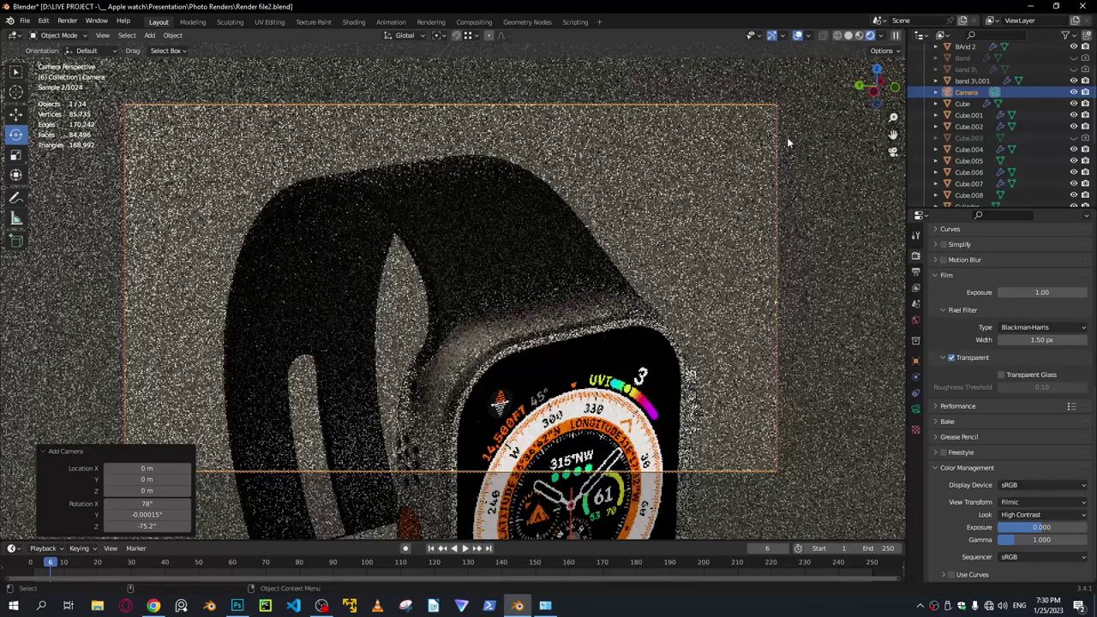
Reframe the camera so the whole watch stands slightly left of centre within the frame.
{"action": "middle_click_drag", "start_coordinate": [786, 142], "coordinate": [571, 320]}
{"action": "scroll", "coordinate": [566, 323], "scroll_direction": "up", "scroll_amount": 4}
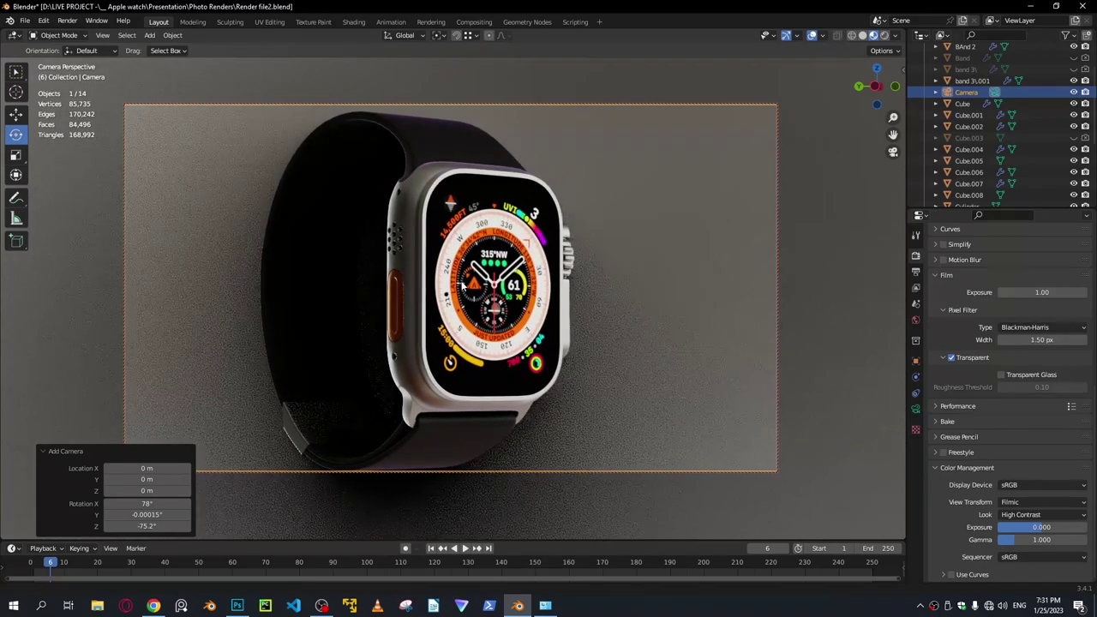
{"action": "scroll", "coordinate": [462, 286], "scroll_direction": "down", "scroll_amount": 1}
{"action": "middle_click_drag", "start_coordinate": [462, 286], "coordinate": [455, 274]}
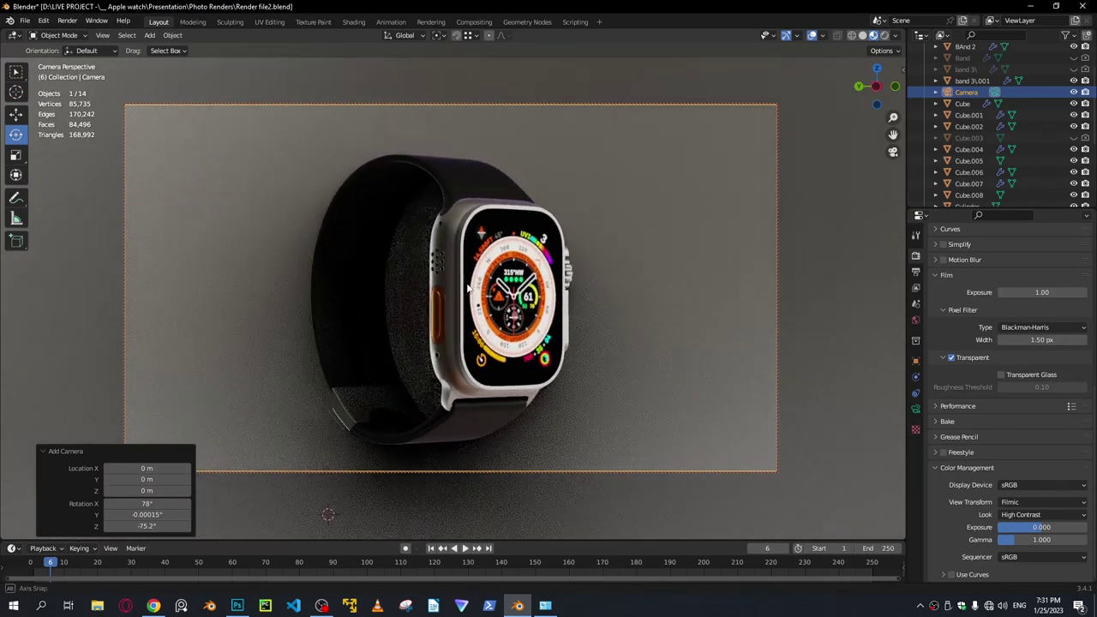
{"action": "scroll", "coordinate": [461, 285], "scroll_direction": "up", "scroll_amount": 1}
{"action": "scroll", "coordinate": [461, 285], "scroll_direction": "down", "scroll_amount": 1}
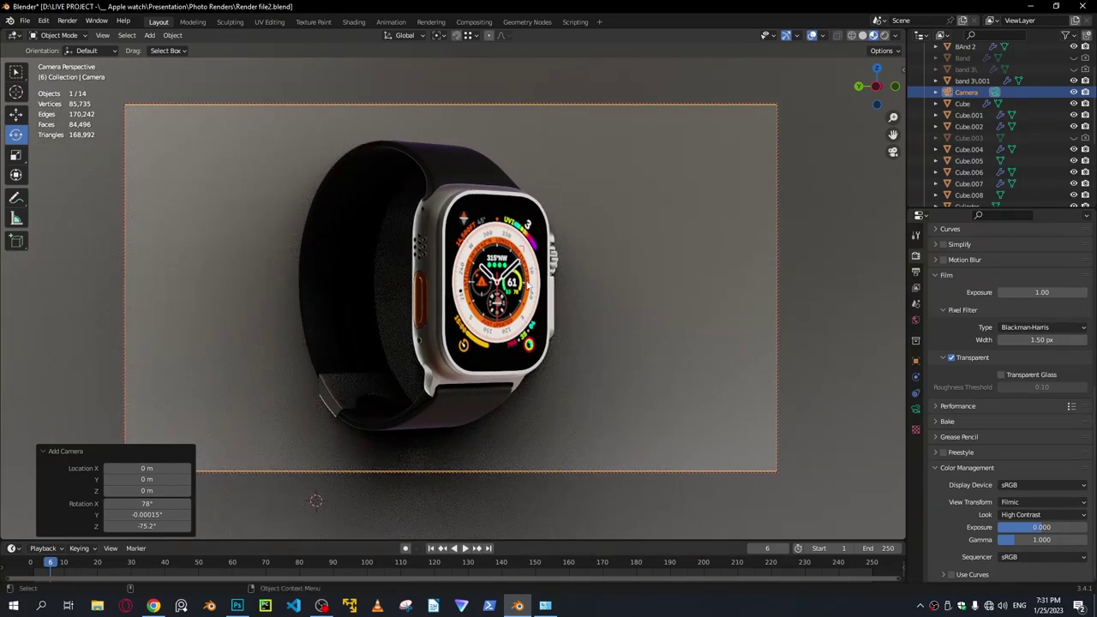
{"action": "key", "text": "n"}
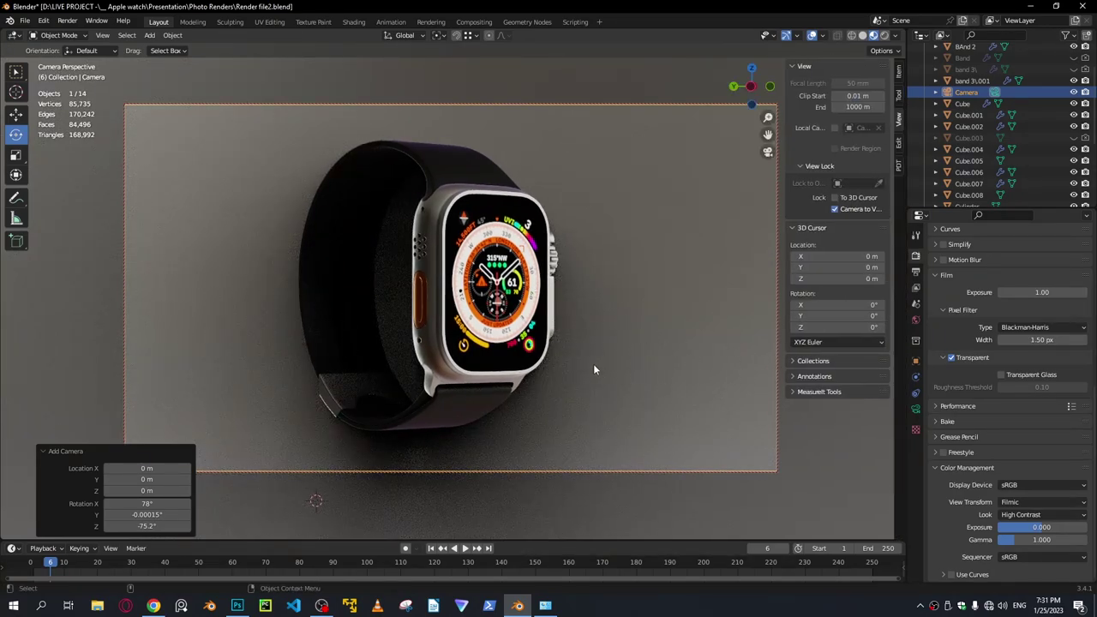
{"action": "key", "text": "n"}
Select the curved backdrop and view it with the watch in rendered shading in the Shading workspace.
{"action": "left_click", "coordinate": [766, 512]}
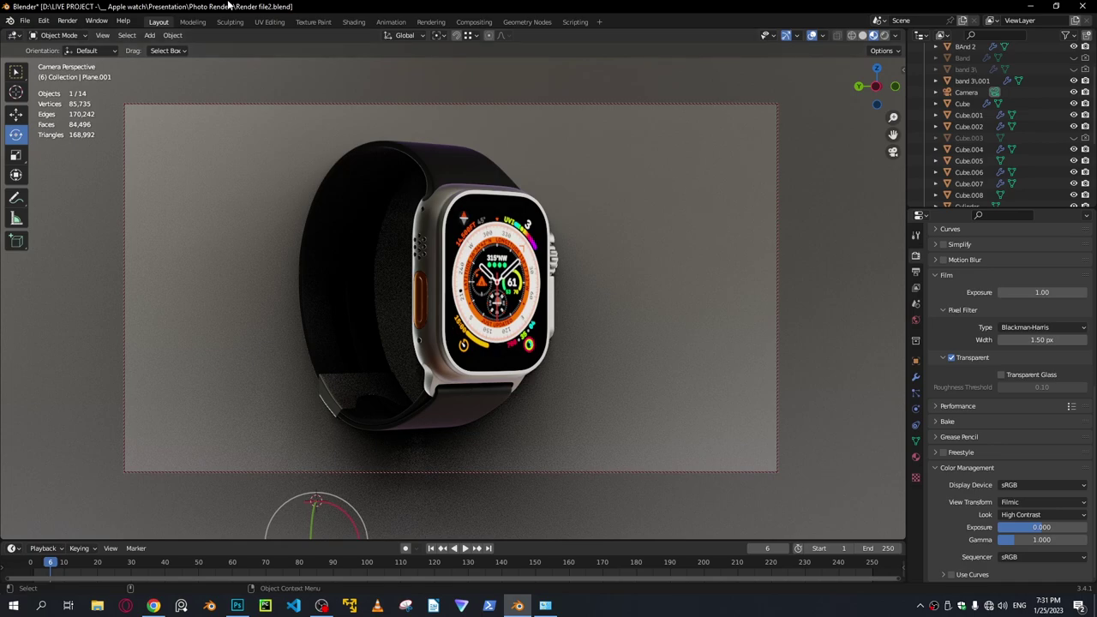
{"action": "left_click", "coordinate": [349, 24]}
{"action": "mouse_move", "coordinate": [523, 316]}
{"action": "middle_mouse_down"}
{"action": "mouse_move", "coordinate": [512, 243]}
{"action": "mouse_move", "coordinate": [421, 245]}
{"action": "mouse_move", "coordinate": [615, 175]}
{"action": "mouse_move", "coordinate": [505, 205]}
{"action": "middle_mouse_up"}
{"action": "scroll", "coordinate": [615, 175], "scroll_direction": "up", "scroll_amount": 7}
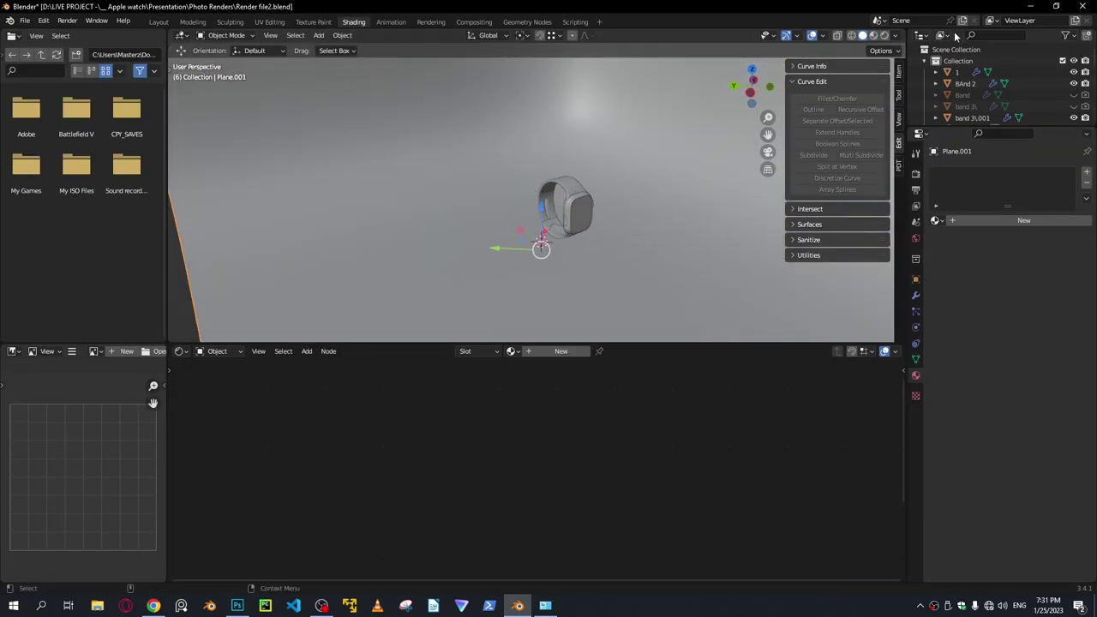
{"action": "left_click", "coordinate": [885, 36]}
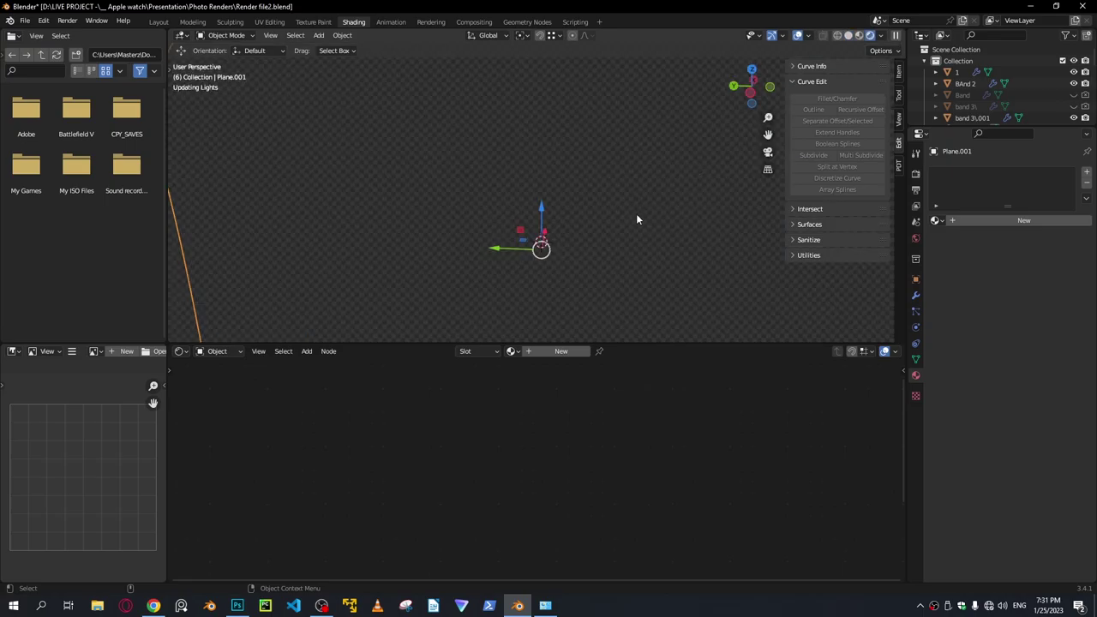
{"action": "middle_click_drag", "start_coordinate": [623, 221], "coordinate": [563, 220]}
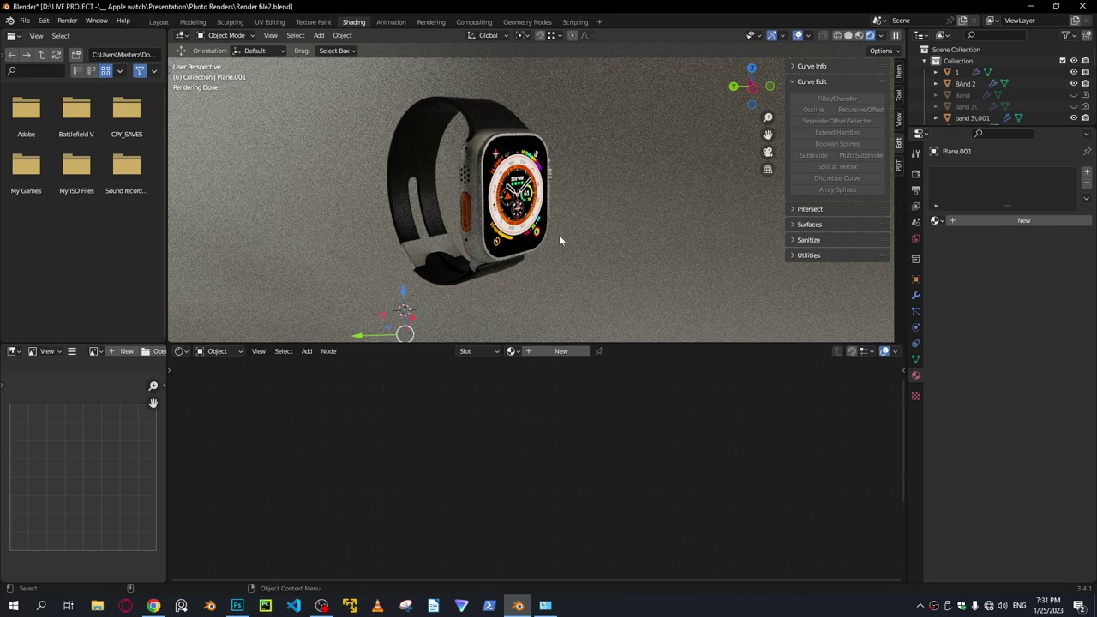
Give the backdrop a new material with a near-black base color, value about 0.035.
{"action": "left_click", "coordinate": [559, 351]}
{"action": "left_click", "coordinate": [600, 396]}
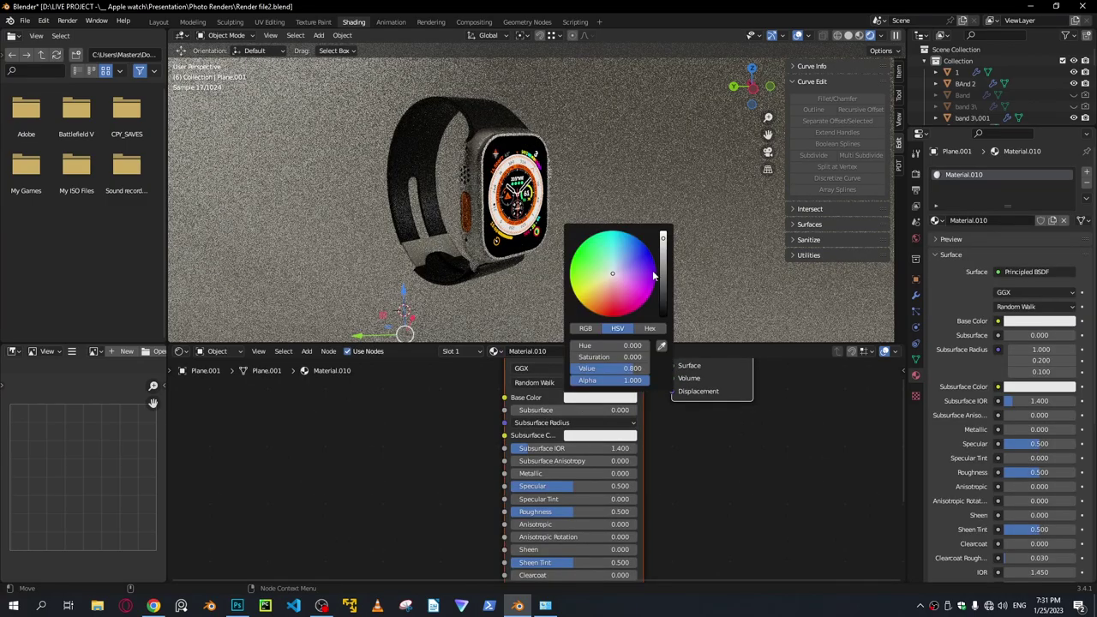
{"action": "left_click_drag", "start_coordinate": [661, 268], "coordinate": [661, 313]}
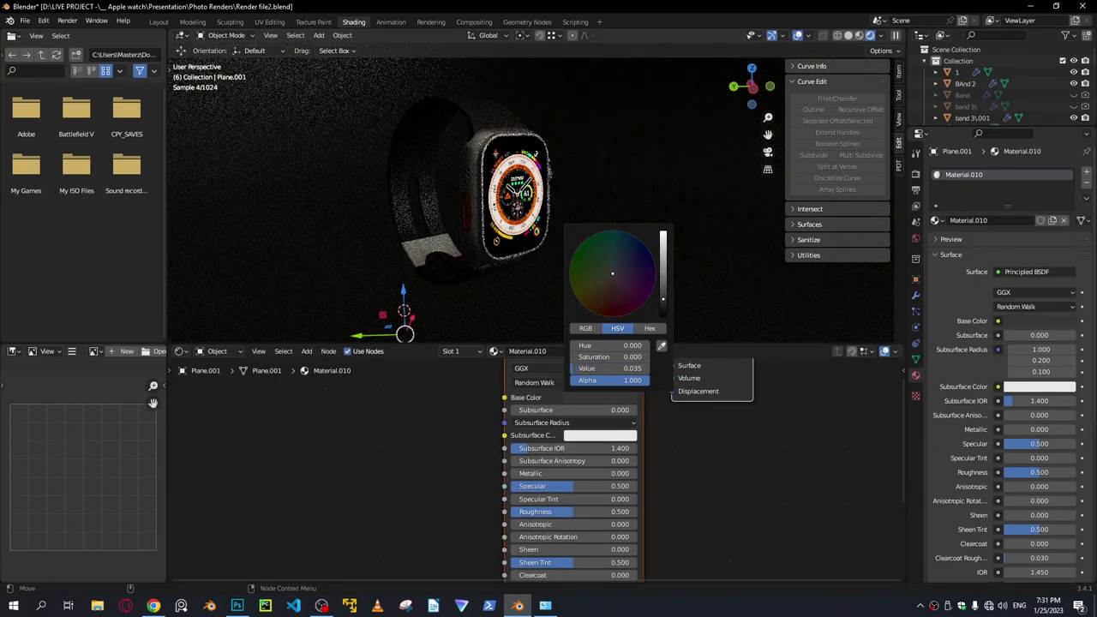
{"action": "scroll", "coordinate": [480, 187], "scroll_direction": "up", "scroll_amount": 2}
{"action": "middle_click_drag", "start_coordinate": [475, 171], "coordinate": [505, 201], "text": "shift"}
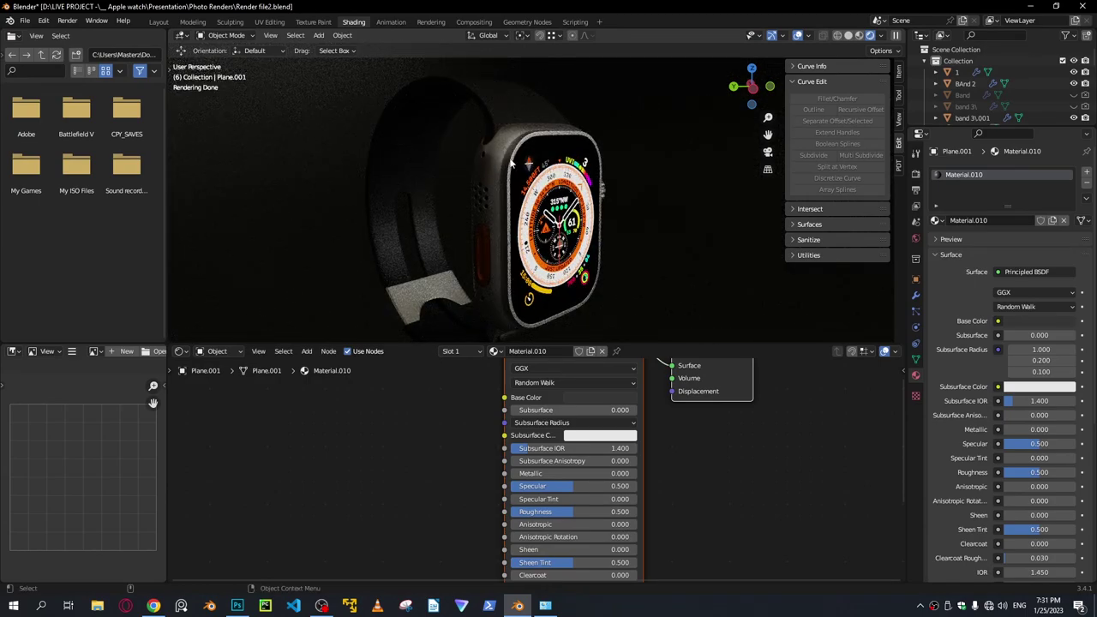
Set the backdrop material's Specular to about 0.332 and Roughness to about 0.827, and preview the camera view in rendered shading.
{"action": "scroll", "coordinate": [511, 205], "scroll_direction": "down", "scroll_amount": 2}
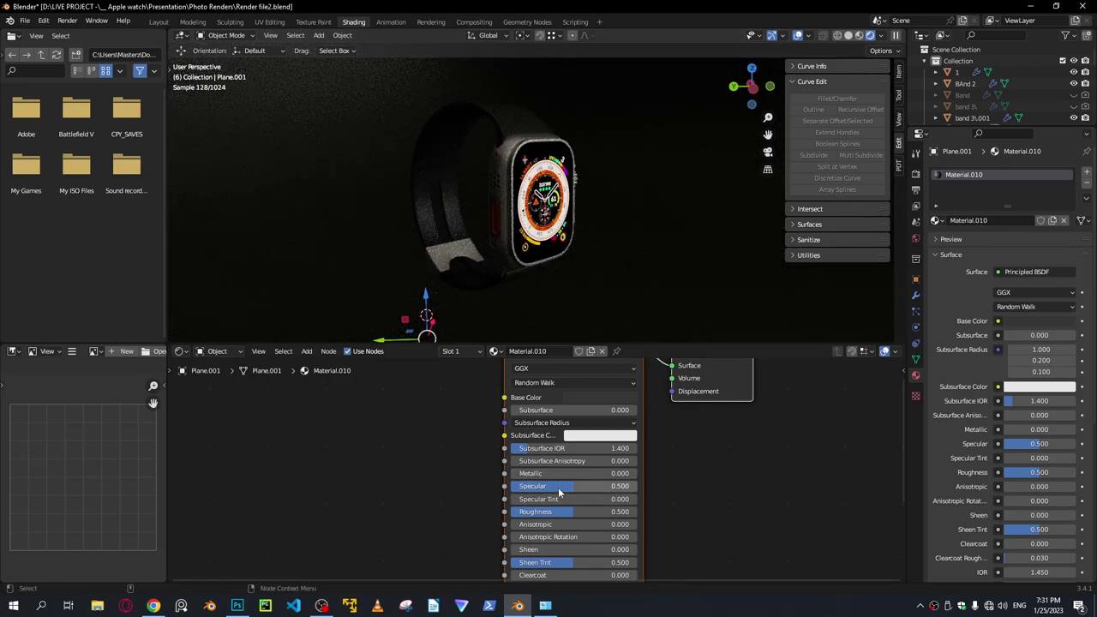
{"action": "left_click_drag", "start_coordinate": [564, 490], "coordinate": [616, 511]}
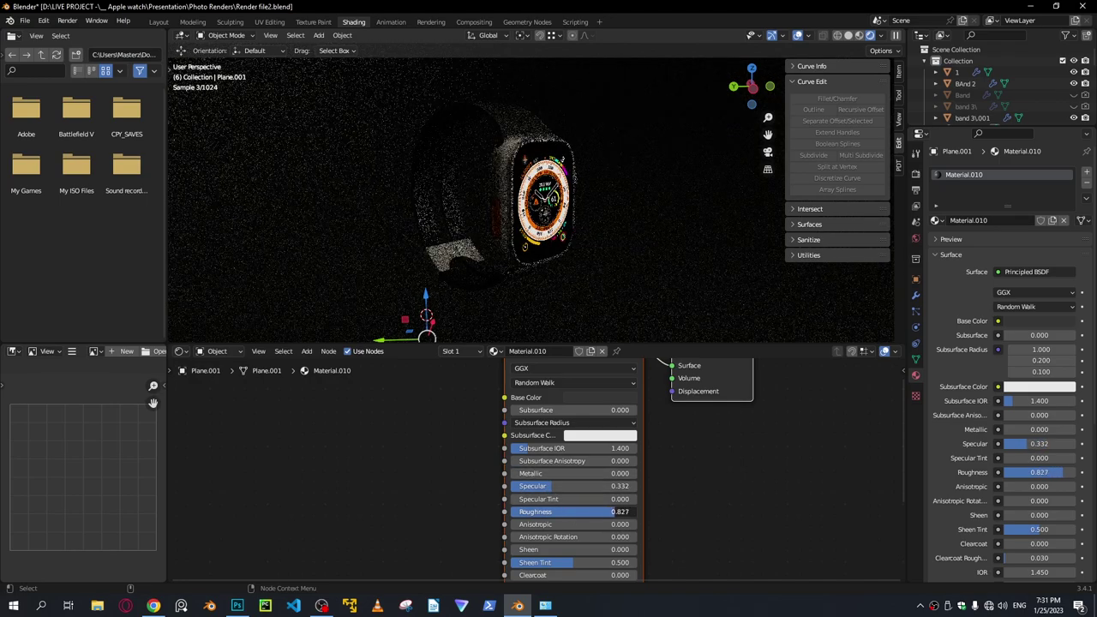
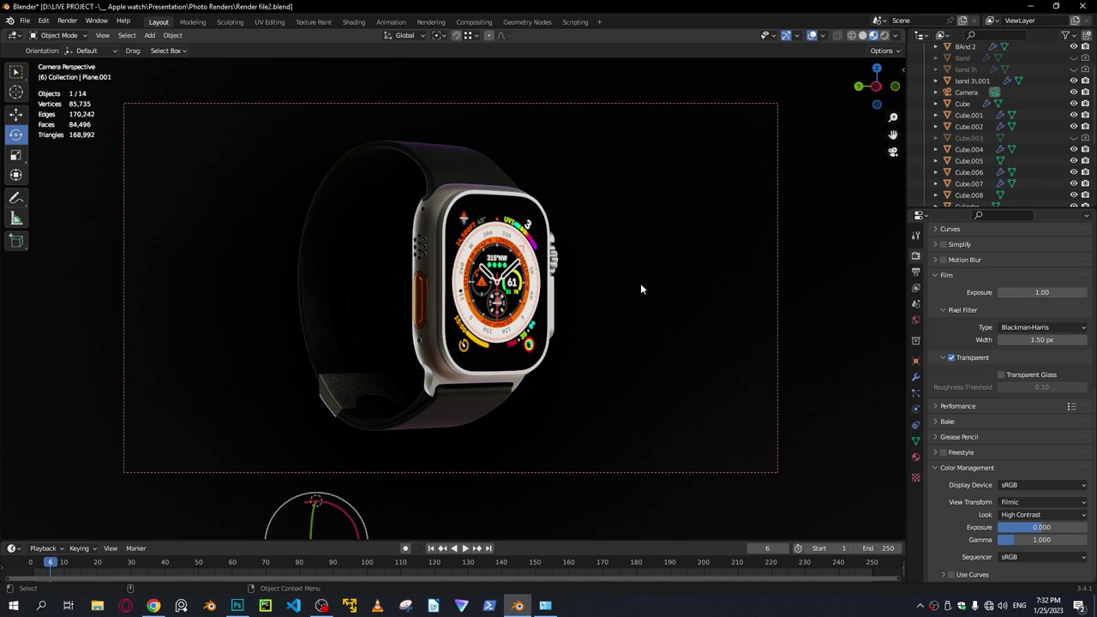
{"action": "left_click", "coordinate": [883, 35]}
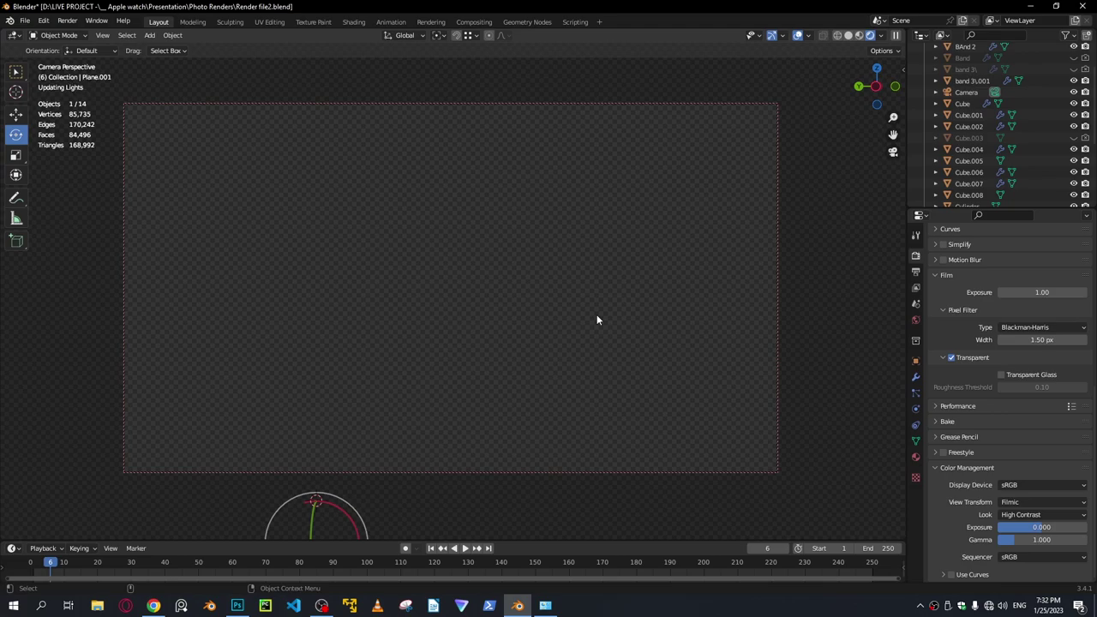
Select the camera, save the file and show the camera's lens properties.
{"action": "scroll", "coordinate": [970, 94], "scroll_direction": "up", "scroll_amount": 2}
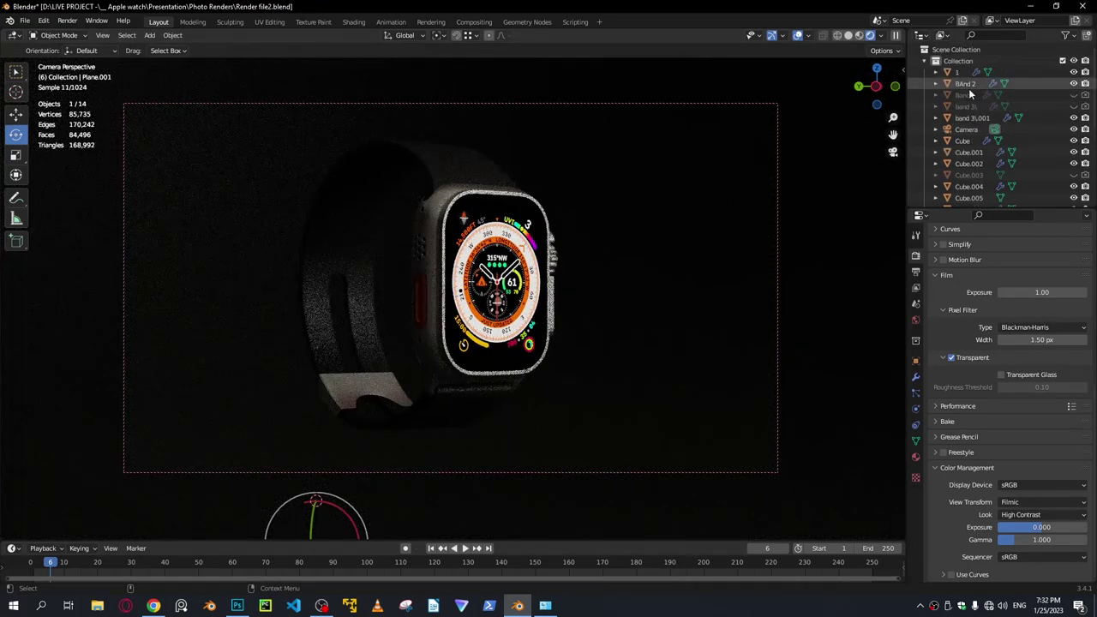
{"action": "left_click", "coordinate": [965, 128]}
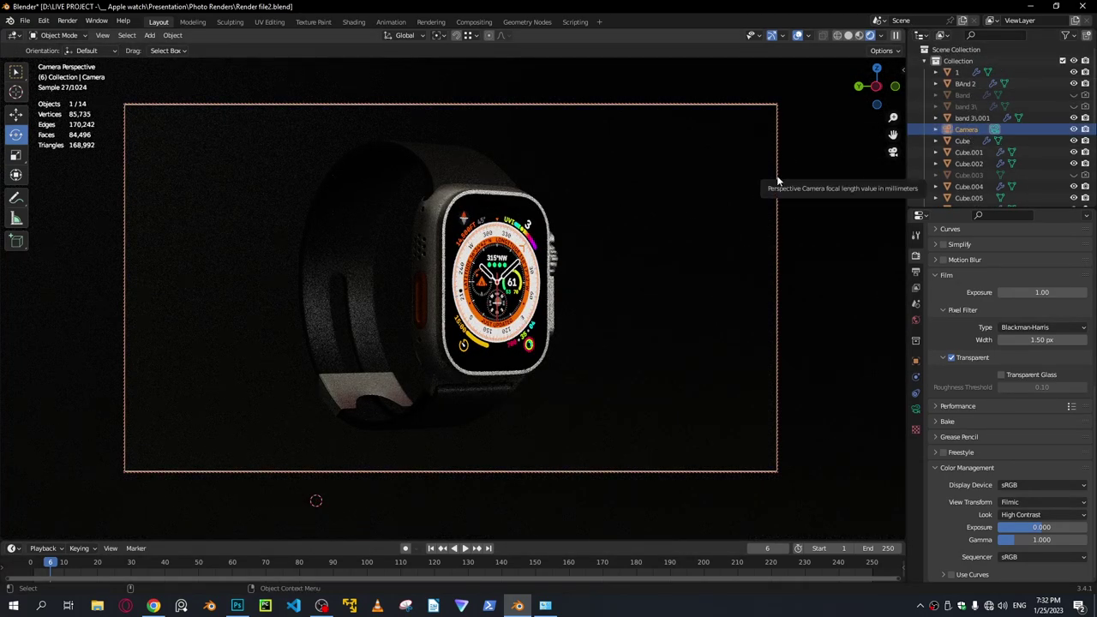
{"action": "key", "text": "n"}
{"action": "left_click_drag", "start_coordinate": [781, 214], "coordinate": [856, 221]}
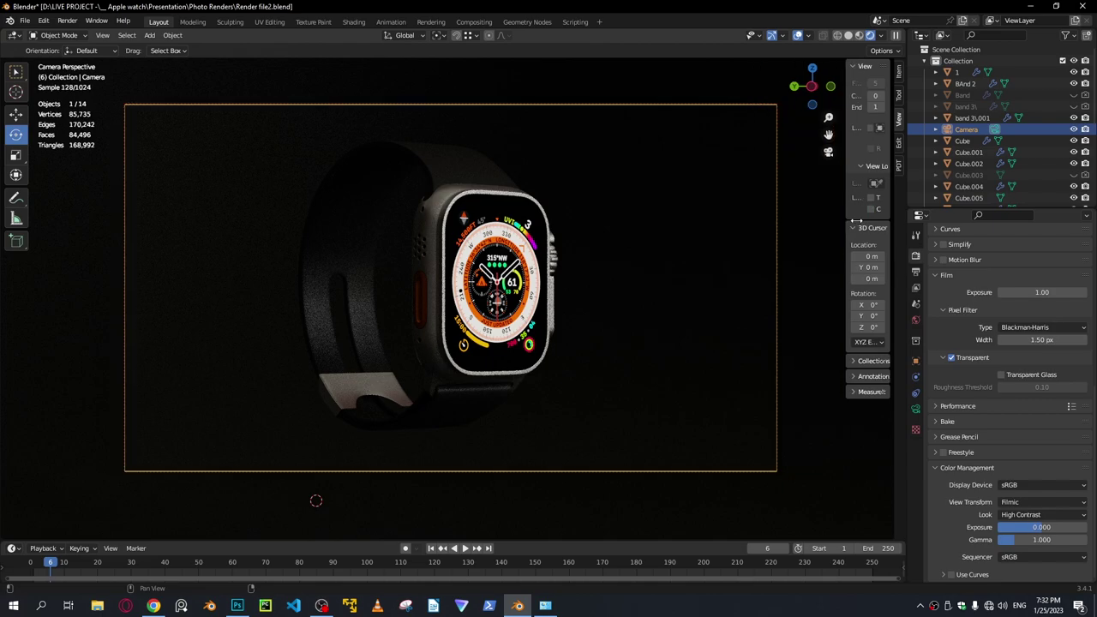
{"action": "key", "text": "n"}
{"action": "key", "text": "ctrl+s"}
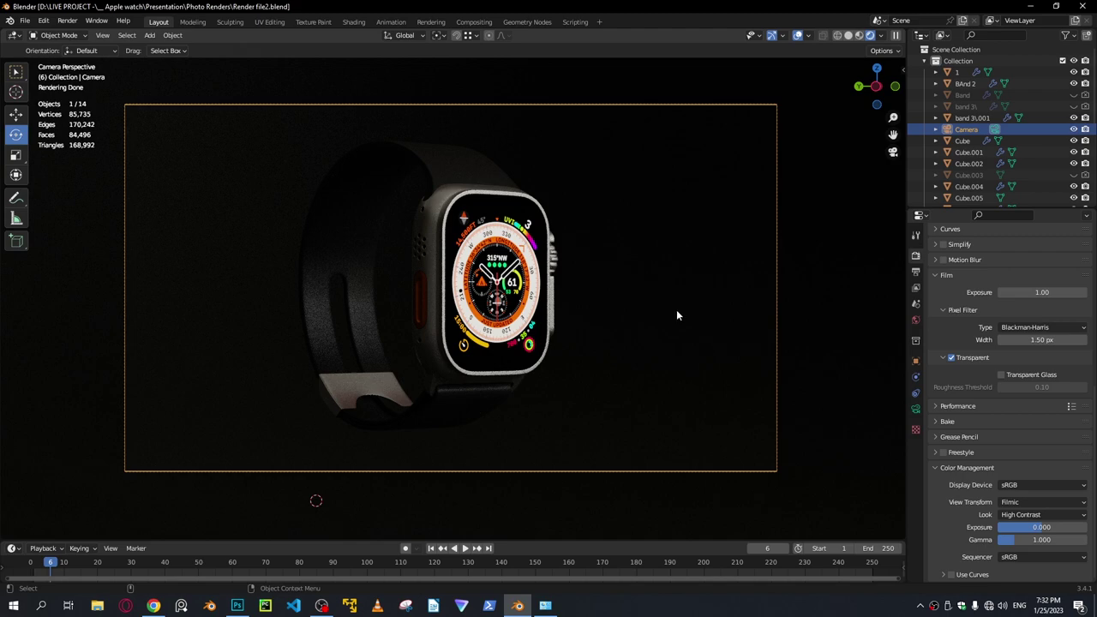
{"action": "left_click", "coordinate": [915, 408]}
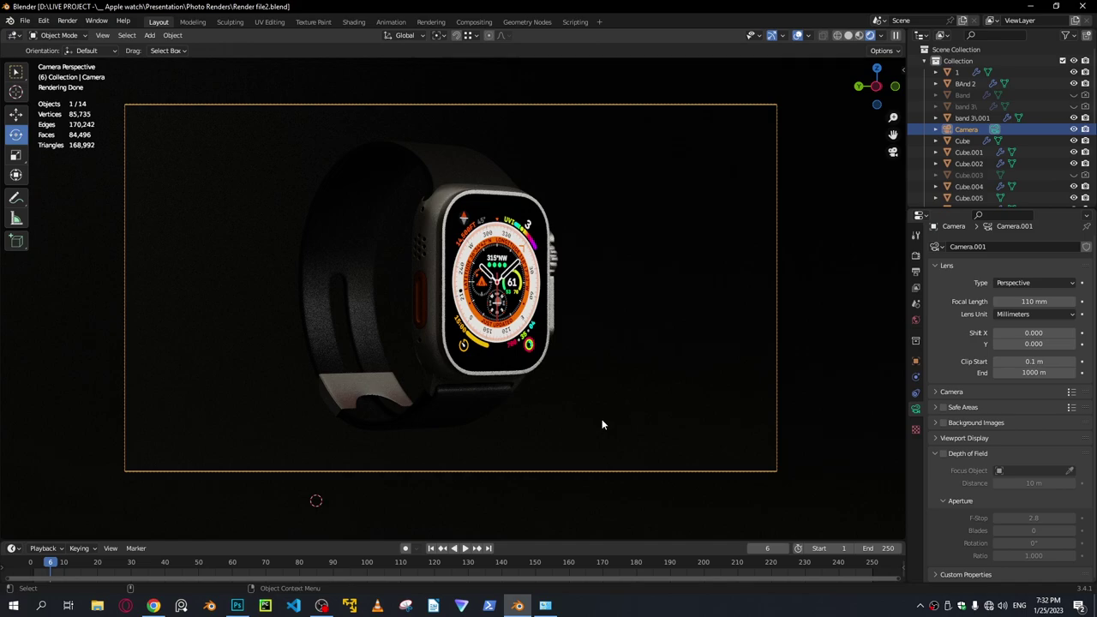
Add an area light to the scene and split the 3D viewport into two side-by-side views.
{"action": "key", "text": "shift+a"}
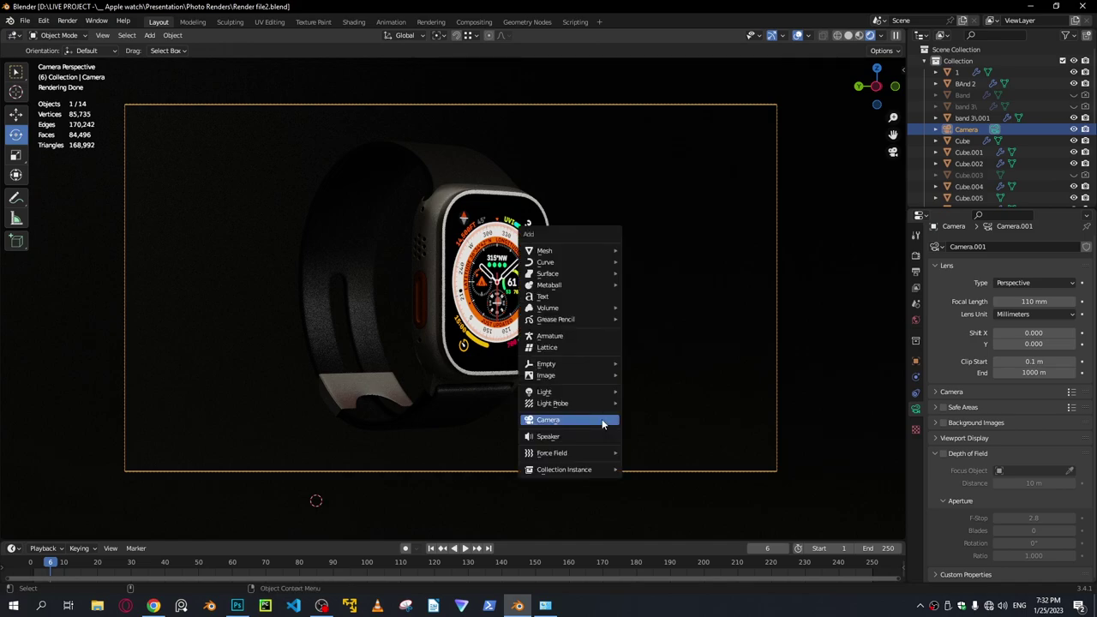
{"action": "mouse_move", "coordinate": [590, 394]}
{"action": "left_click", "coordinate": [658, 429]}
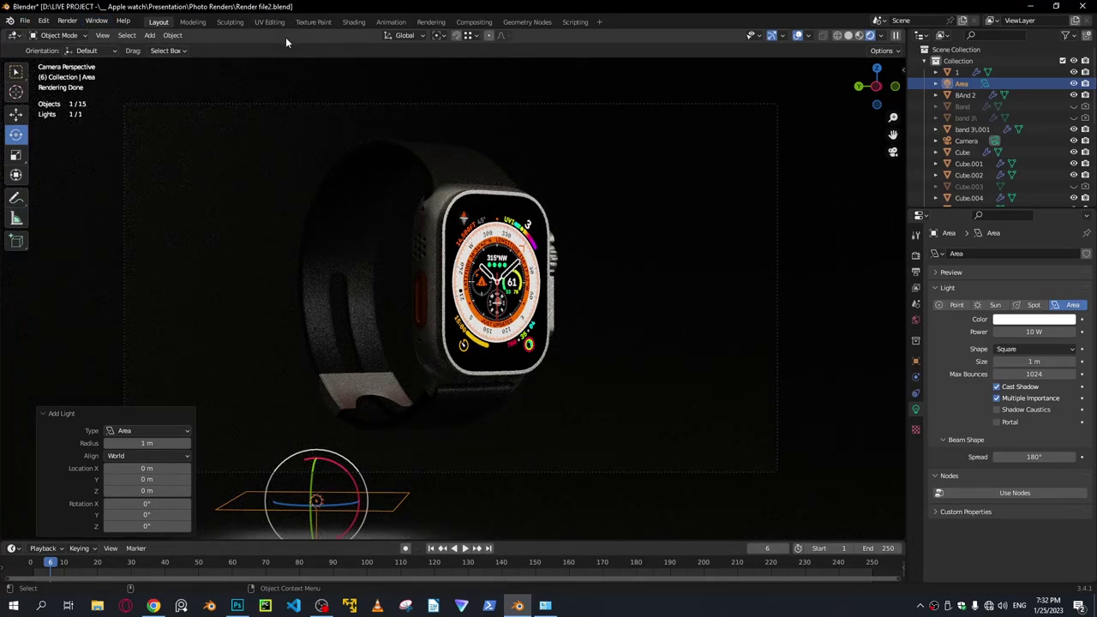
{"action": "left_click_drag", "start_coordinate": [4, 33], "coordinate": [404, 51]}
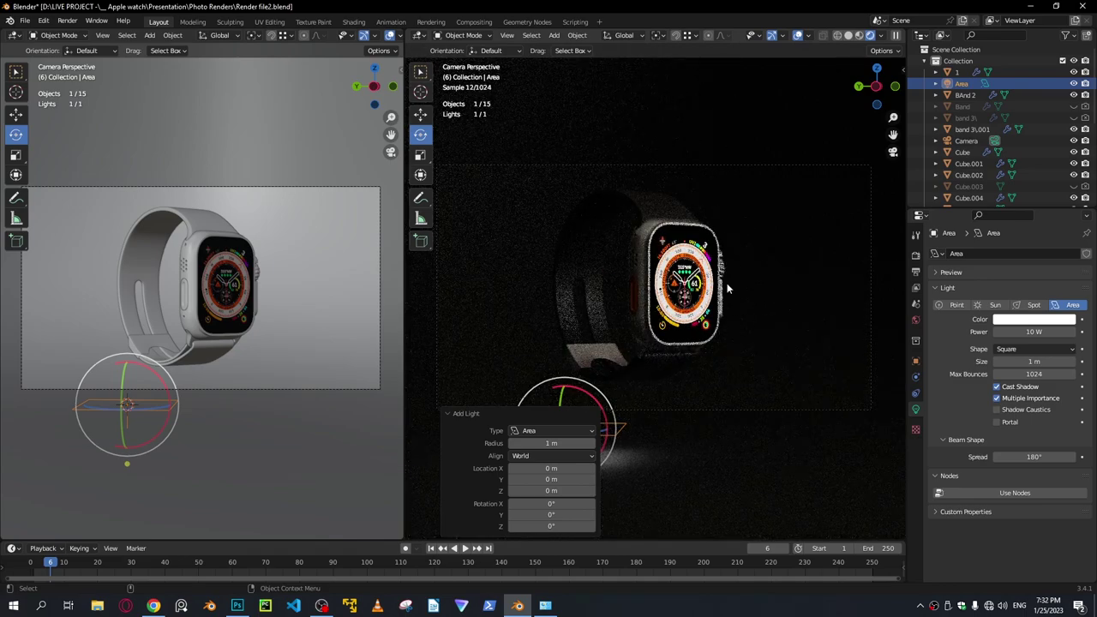
Leave the camera view in the solid-shaded viewport, select the area light below the watch and activate the Move tool.
{"action": "left_click", "coordinate": [298, 262]}
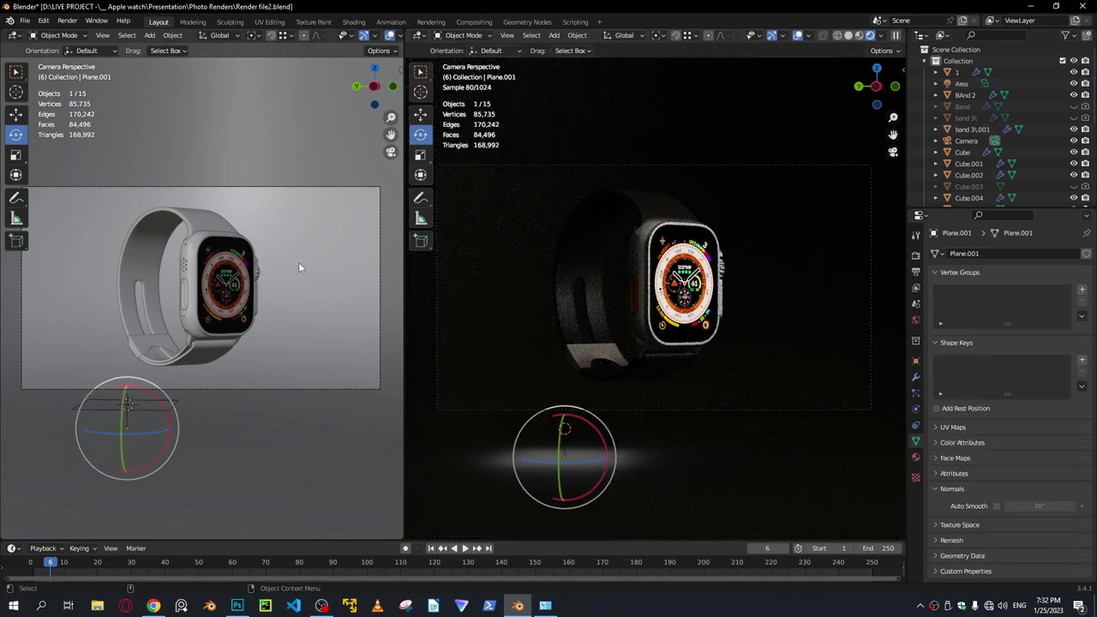
{"action": "key", "text": "KP_Decimal"}
{"action": "scroll", "coordinate": [288, 269], "scroll_direction": "down", "scroll_amount": 3}
{"action": "scroll", "coordinate": [190, 315], "scroll_direction": "up", "scroll_amount": 7}
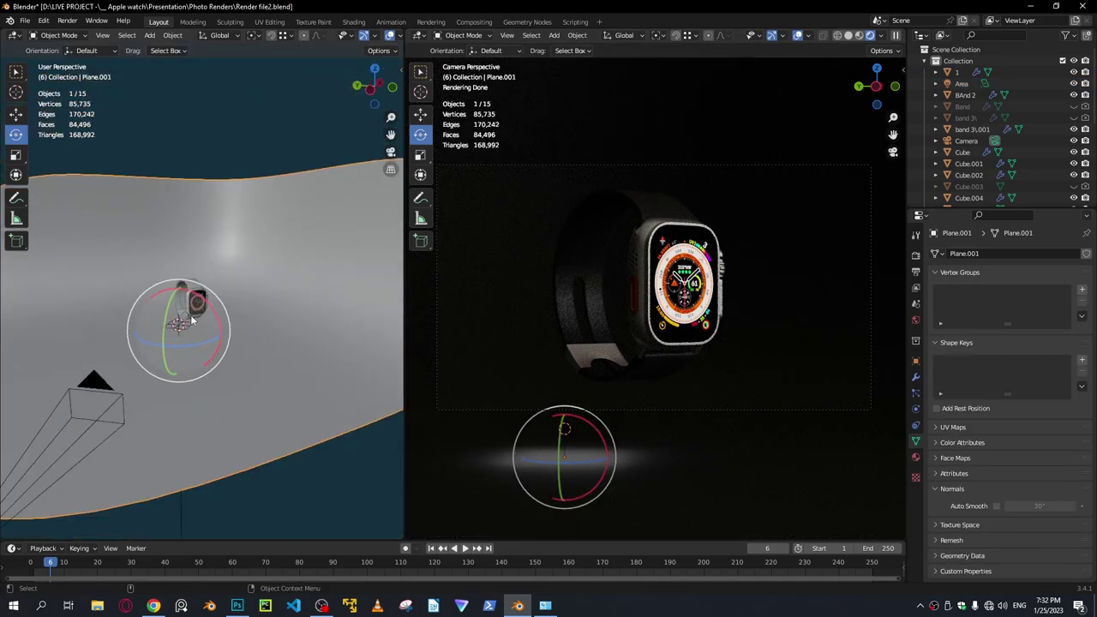
{"action": "middle_click_drag", "start_coordinate": [195, 325], "coordinate": [295, 287], "text": "shift"}
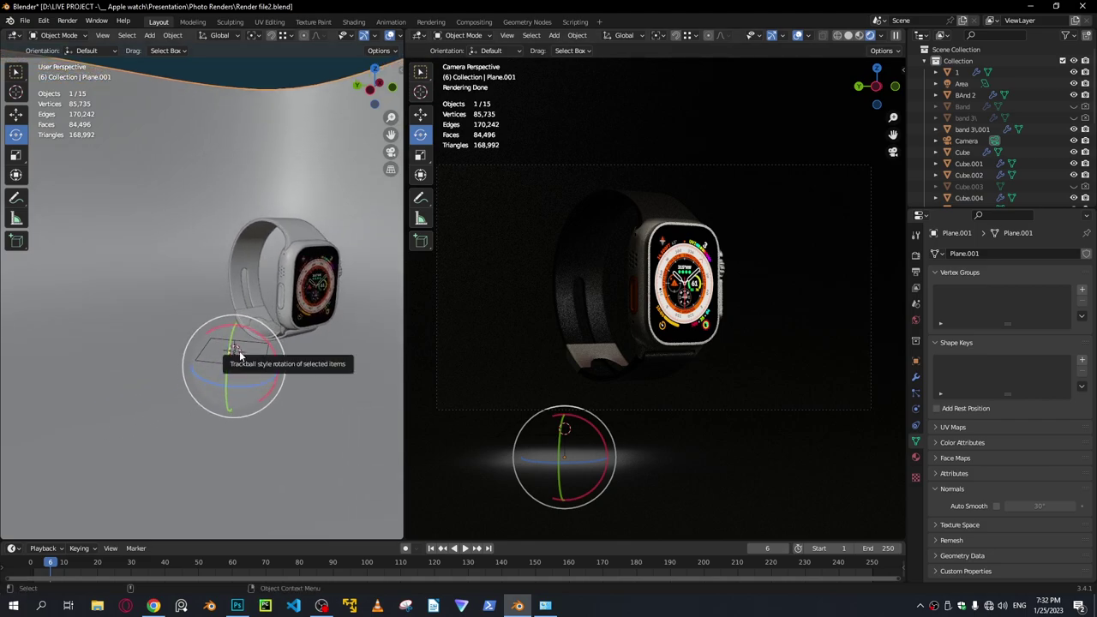
{"action": "left_click", "coordinate": [239, 351]}
{"action": "key", "text": "shift+space"}
{"action": "key", "text": "g"}
{"action": "middle_click_drag", "start_coordinate": [239, 351], "coordinate": [218, 363]}
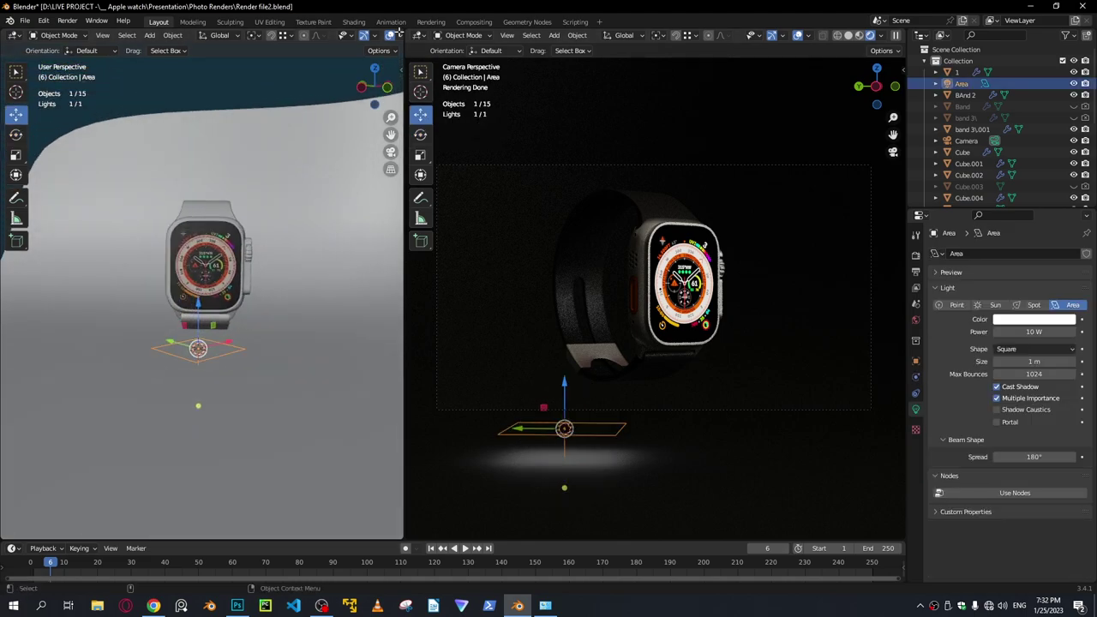
In the left orthographic view, move the area light about -0.8 m in Y and 3.17 m in Z, and set its size to 2.89 m.
{"action": "left_click", "coordinate": [363, 88]}
{"action": "middle_click_drag", "start_coordinate": [310, 142], "coordinate": [205, 145], "text": "shift"}
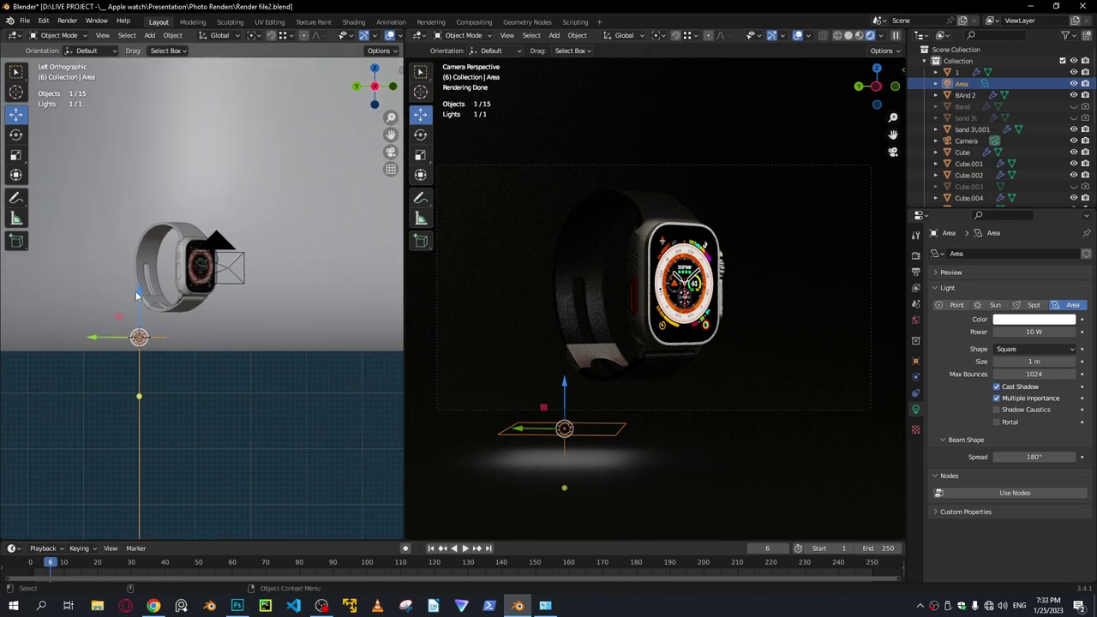
{"action": "key", "text": "g"}
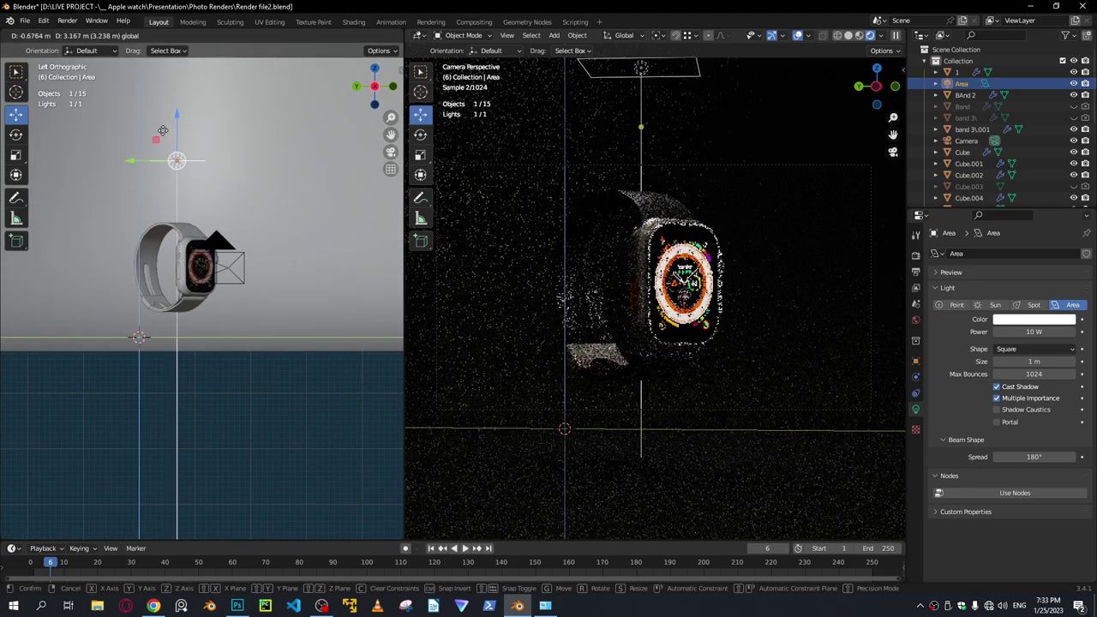
{"action": "left_click", "coordinate": [167, 131]}
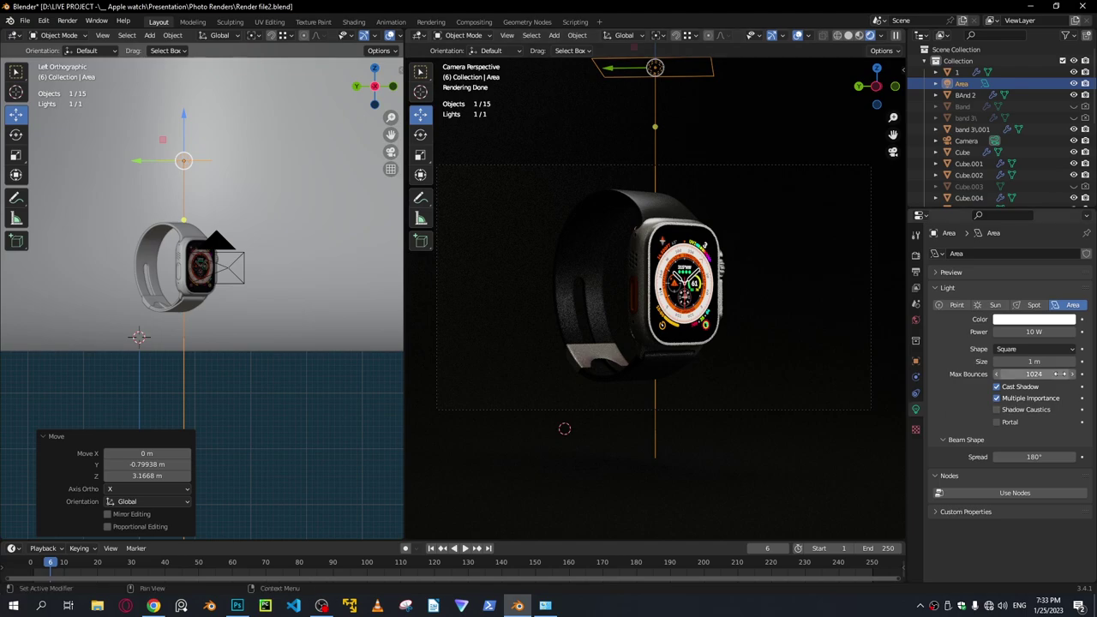
{"action": "left_click_drag", "start_coordinate": [1031, 361], "coordinate": [1090, 361]}
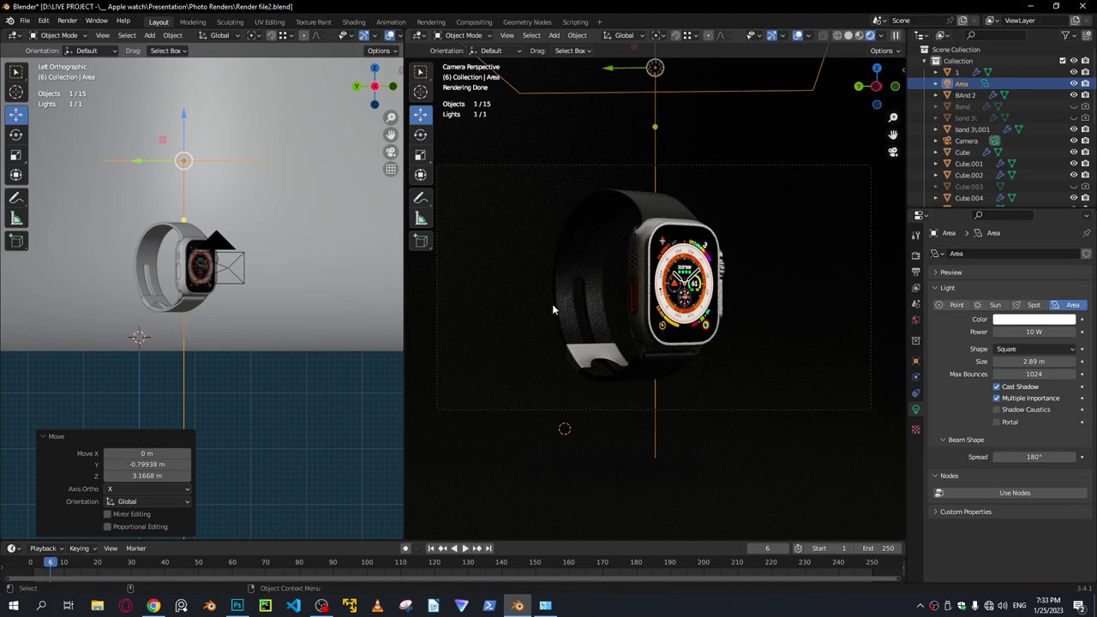
Deselect the area light and add a point light to the scene.
{"action": "left_click", "coordinate": [280, 391]}
{"action": "middle_click_drag", "start_coordinate": [285, 281], "coordinate": [290, 341]}
{"action": "key", "text": "shift+a"}
{"action": "mouse_move", "coordinate": [290, 343]}
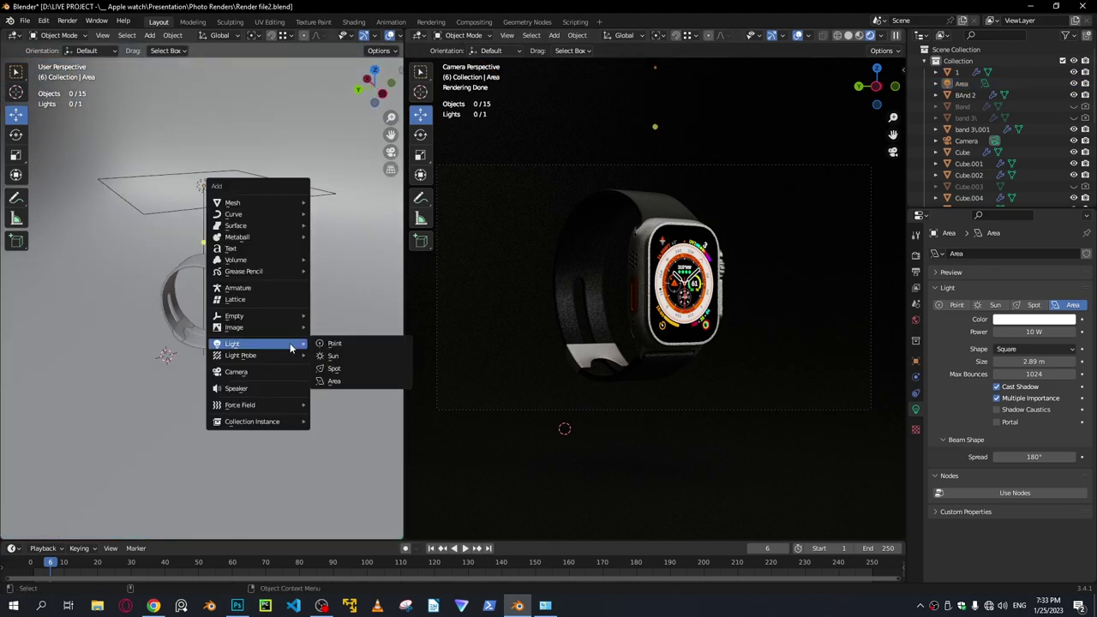
{"action": "left_click", "coordinate": [334, 343]}
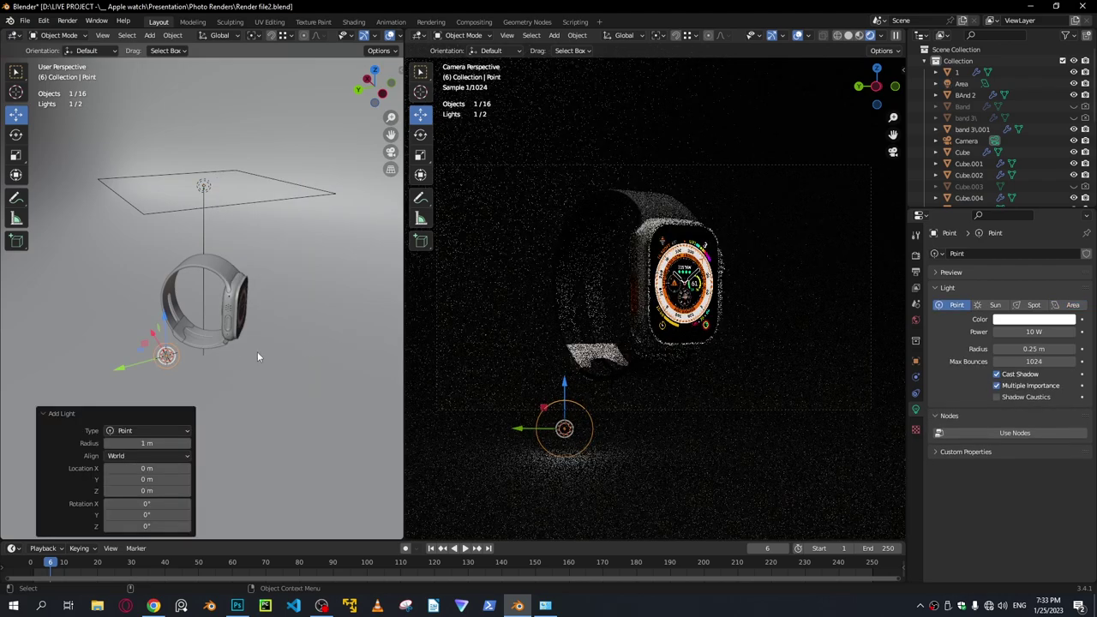
Move the point light about -1.08 m in X and 1.35 m in Z, and shift it another 0.24, 0.10 and 0.60 m in X, Y and Z.
{"action": "middle_click_drag", "start_coordinate": [229, 363], "coordinate": [165, 316]}
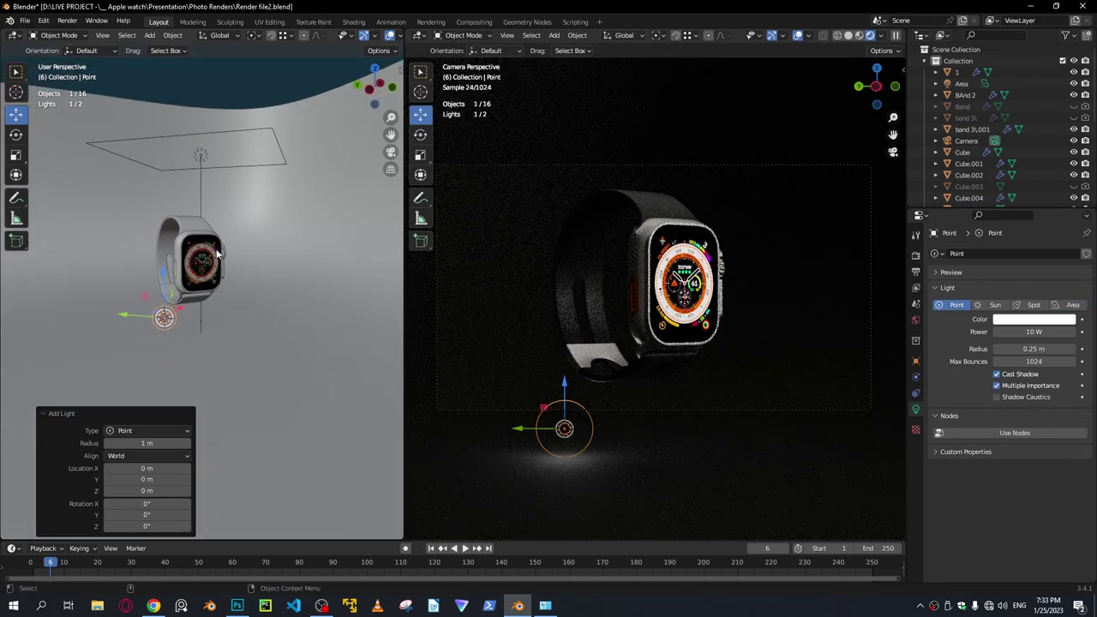
{"action": "left_click", "coordinate": [392, 88]}
{"action": "middle_click_drag", "start_coordinate": [180, 277], "coordinate": [259, 304], "text": "shift"}
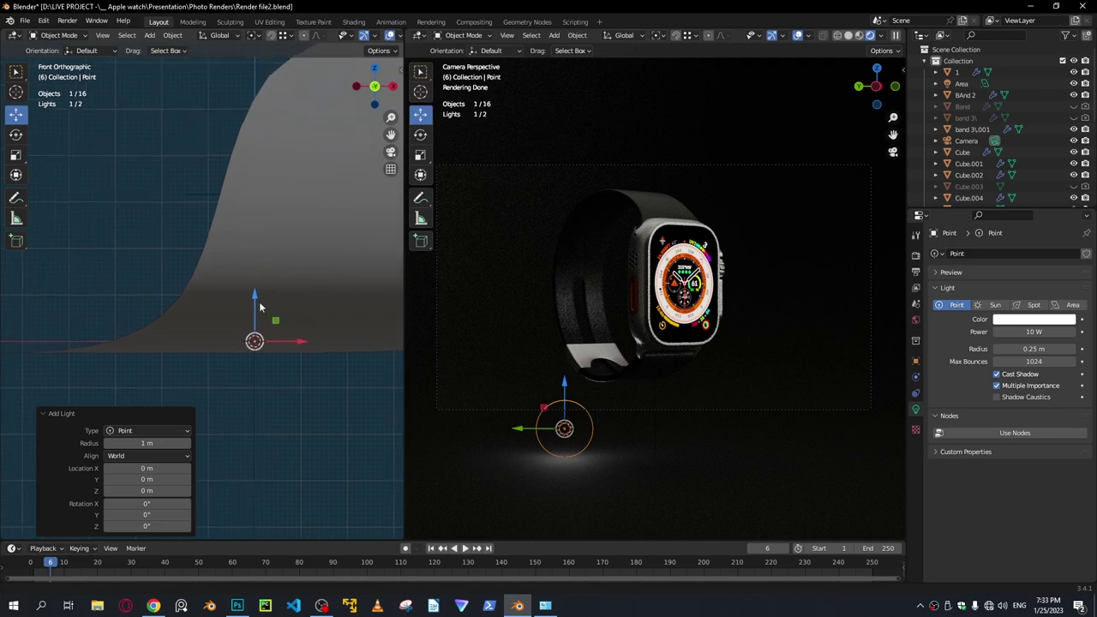
{"action": "scroll", "coordinate": [261, 305], "scroll_direction": "up", "scroll_amount": 4}
{"action": "key", "text": "alt+z"}
{"action": "left_click_drag", "start_coordinate": [325, 362], "coordinate": [243, 253]}
{"action": "middle_click_drag", "start_coordinate": [243, 254], "coordinate": [211, 251]}
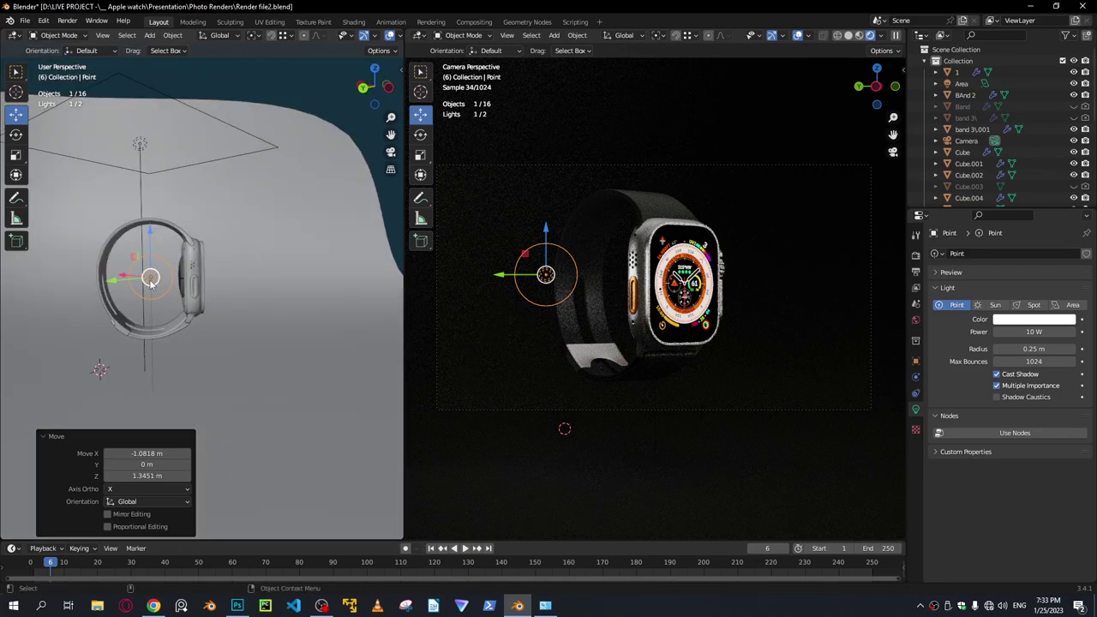
{"action": "left_click_drag", "start_coordinate": [153, 277], "coordinate": [128, 225]}
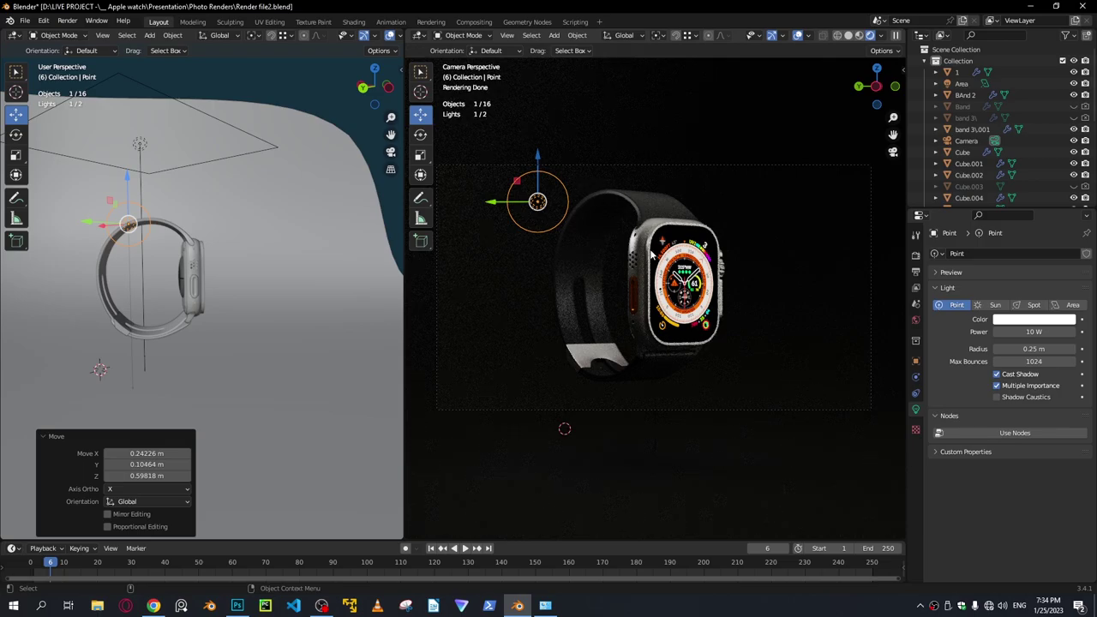
Set the point light's radius to 0.61 m and its power to 31.8 W, and inspect the watch's side in the rendered view.
{"action": "scroll", "coordinate": [639, 245], "scroll_direction": "up", "scroll_amount": 5}
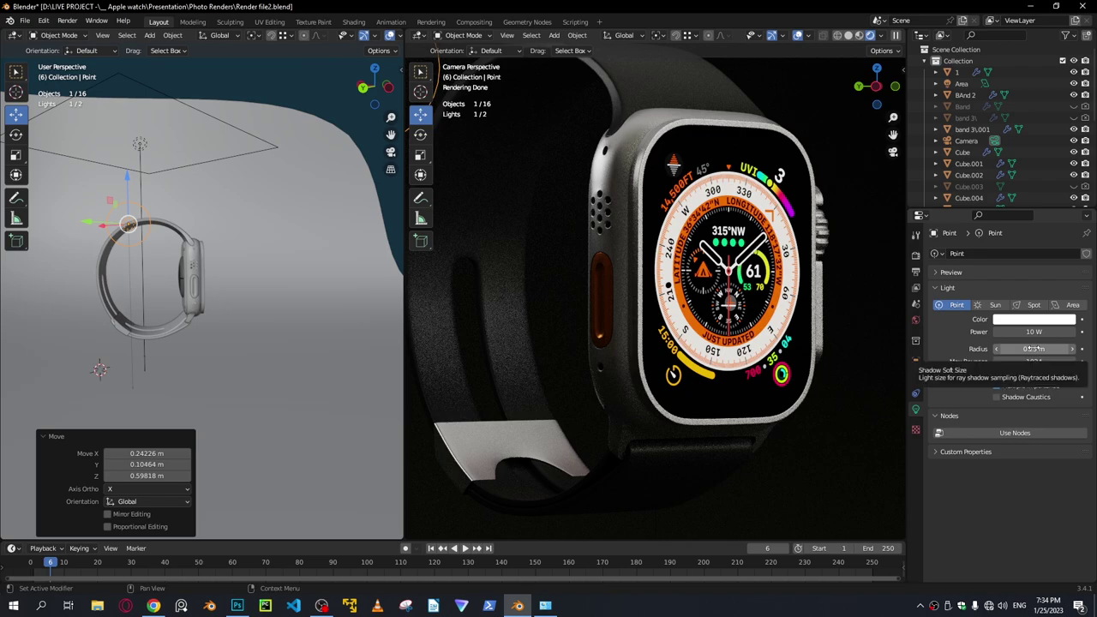
{"action": "left_click_drag", "start_coordinate": [1034, 348], "coordinate": [1069, 349]}
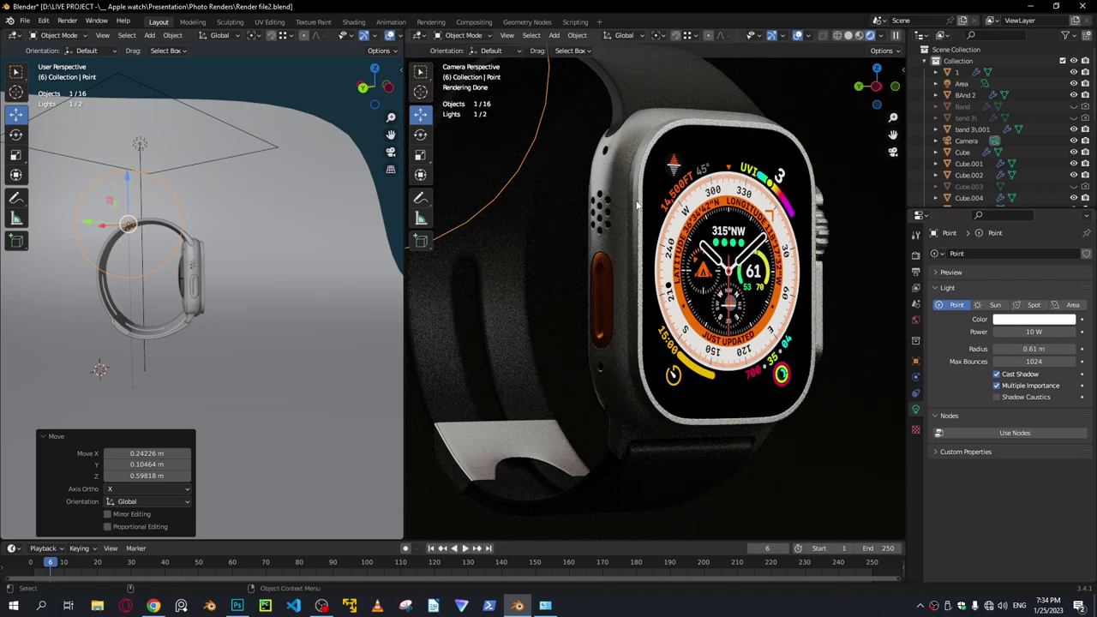
{"action": "scroll", "coordinate": [637, 204], "scroll_direction": "down", "scroll_amount": 2}
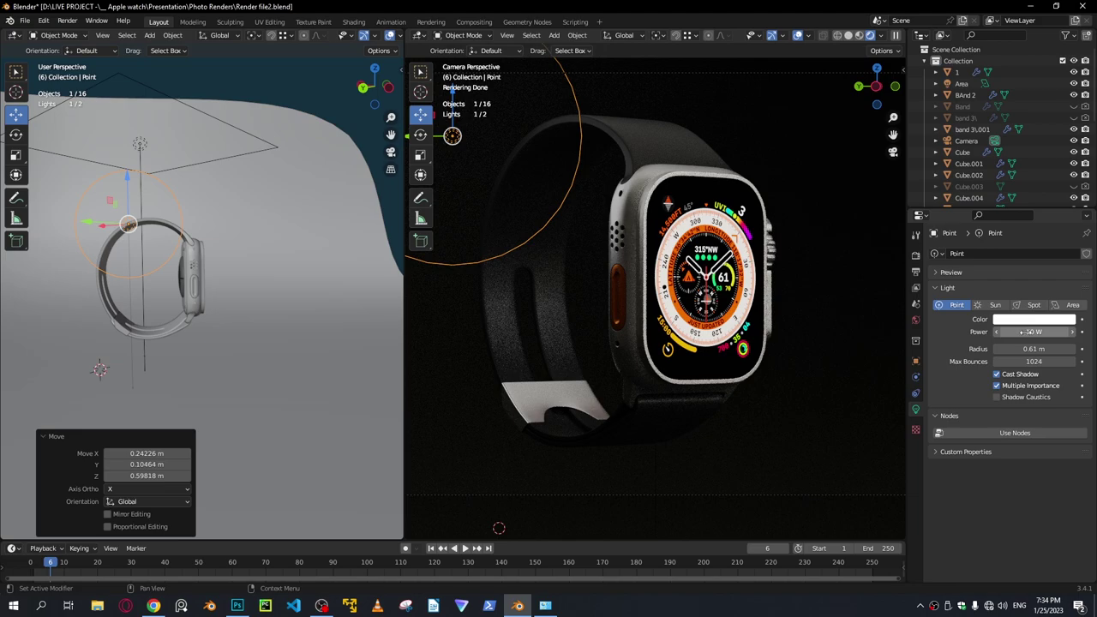
{"action": "left_click_drag", "start_coordinate": [1031, 332], "coordinate": [1056, 332]}
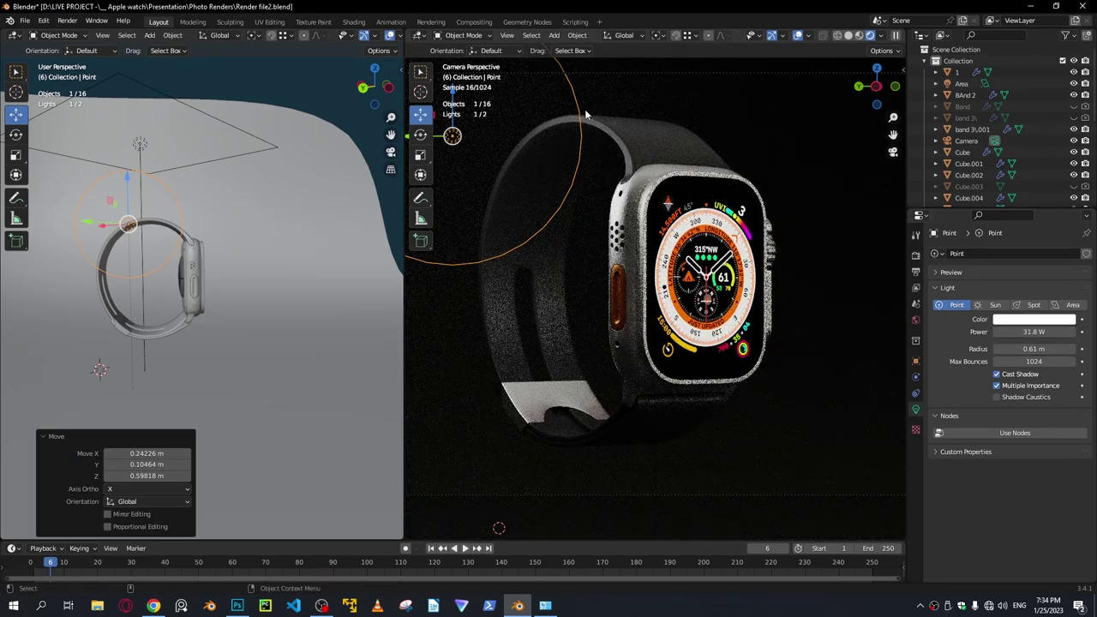
{"action": "scroll", "coordinate": [617, 172], "scroll_direction": "up", "scroll_amount": 3}
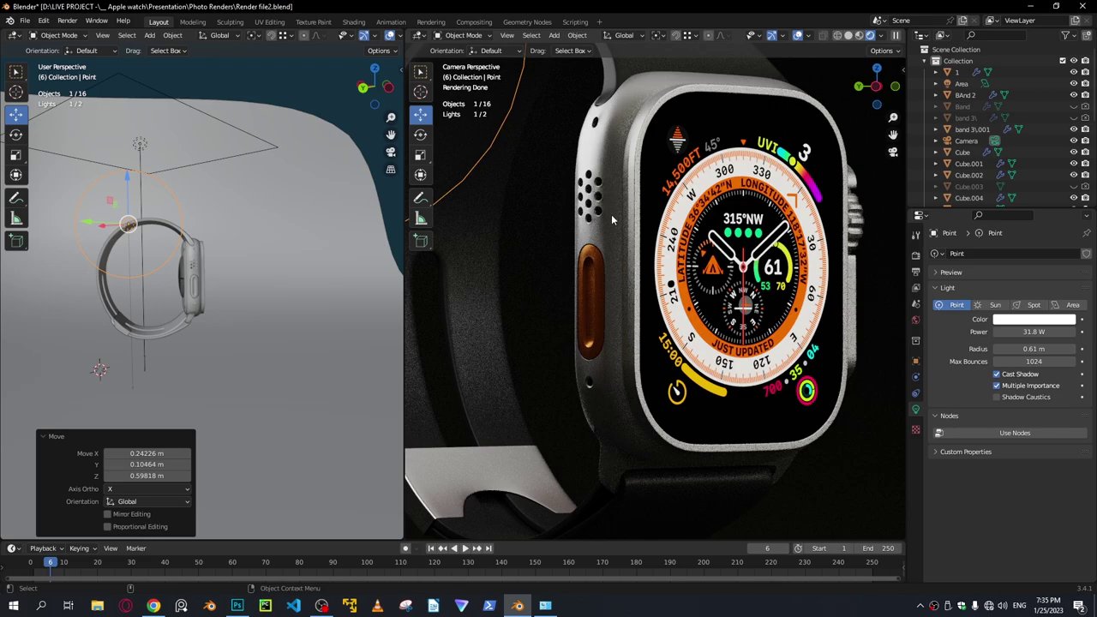
{"action": "scroll", "coordinate": [612, 221], "scroll_direction": "down", "scroll_amount": 3}
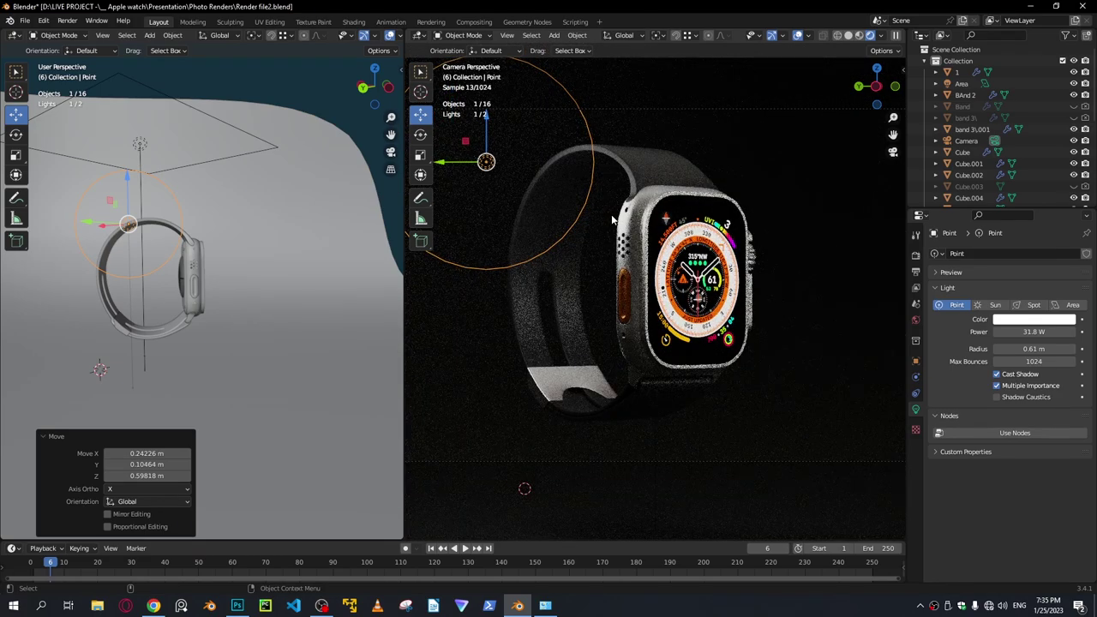
{"action": "scroll", "coordinate": [634, 222], "scroll_direction": "down", "scroll_amount": 1}
{"action": "scroll", "coordinate": [658, 225], "scroll_direction": "up", "scroll_amount": 5}
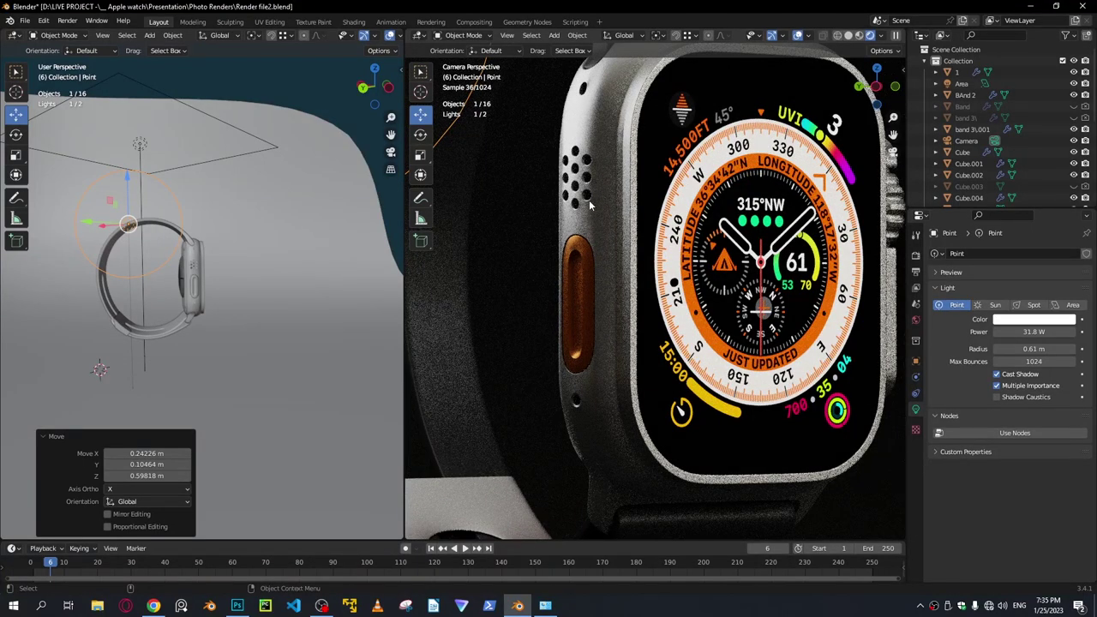
{"action": "scroll", "coordinate": [711, 180], "scroll_direction": "down", "scroll_amount": 2}
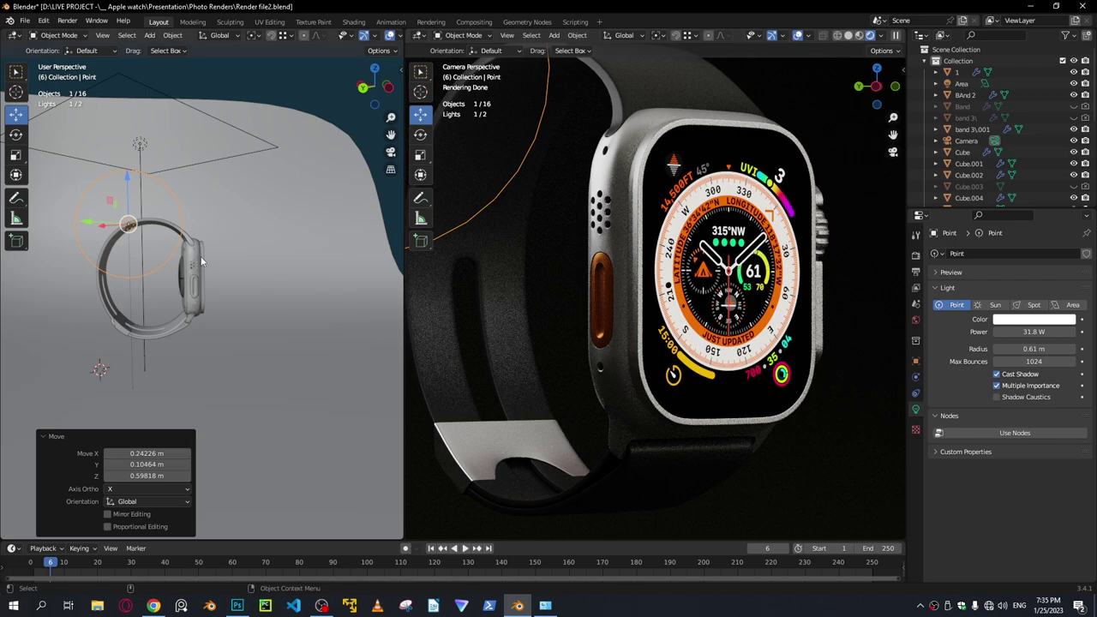
Move the point light about -0.96 m in X and -0.03 m in Y, and set its radius to 0.73 m and power to 26.3 W.
{"action": "middle_click_drag", "start_coordinate": [199, 263], "coordinate": [129, 257]}
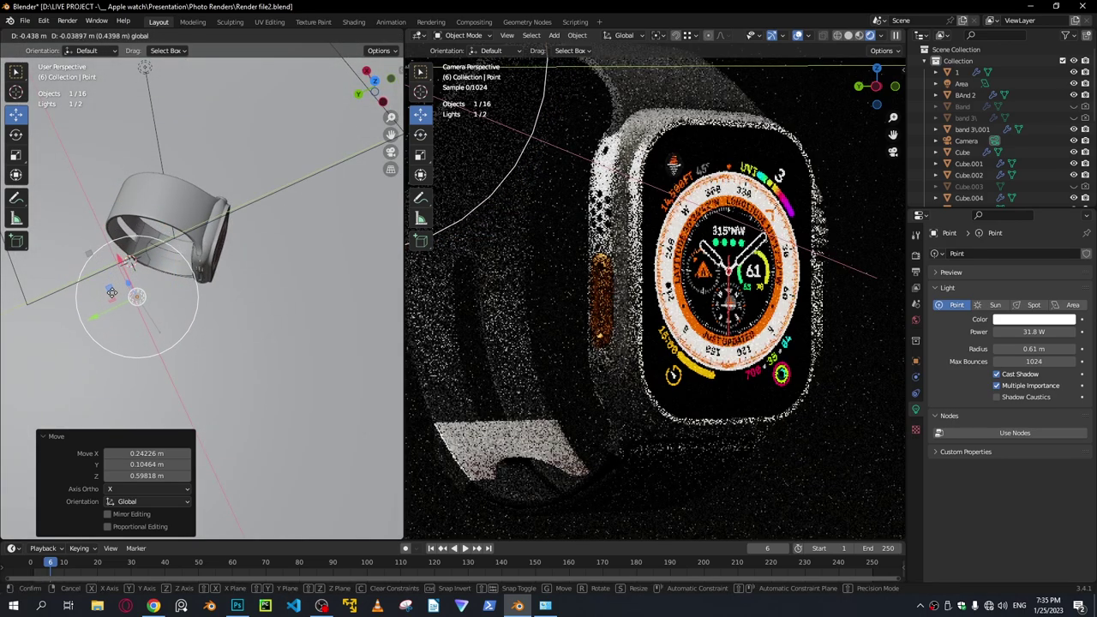
{"action": "left_click_drag", "start_coordinate": [137, 338], "coordinate": [132, 337]}
{"action": "left_click_drag", "start_coordinate": [1034, 349], "coordinate": [995, 331]}
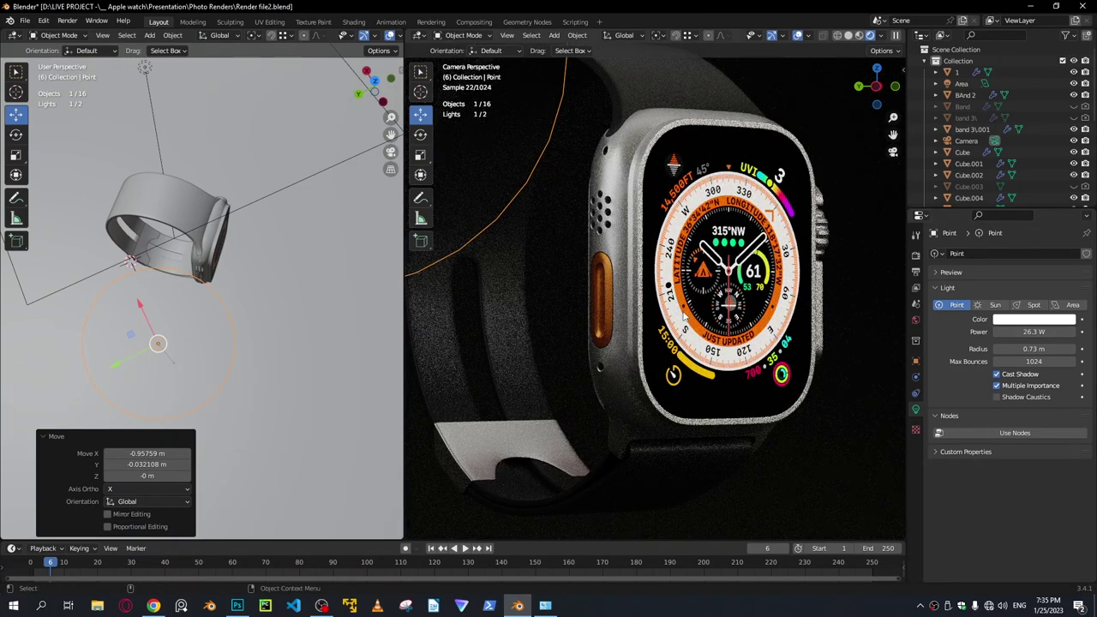
{"action": "scroll", "coordinate": [681, 306], "scroll_direction": "down", "scroll_amount": 2}
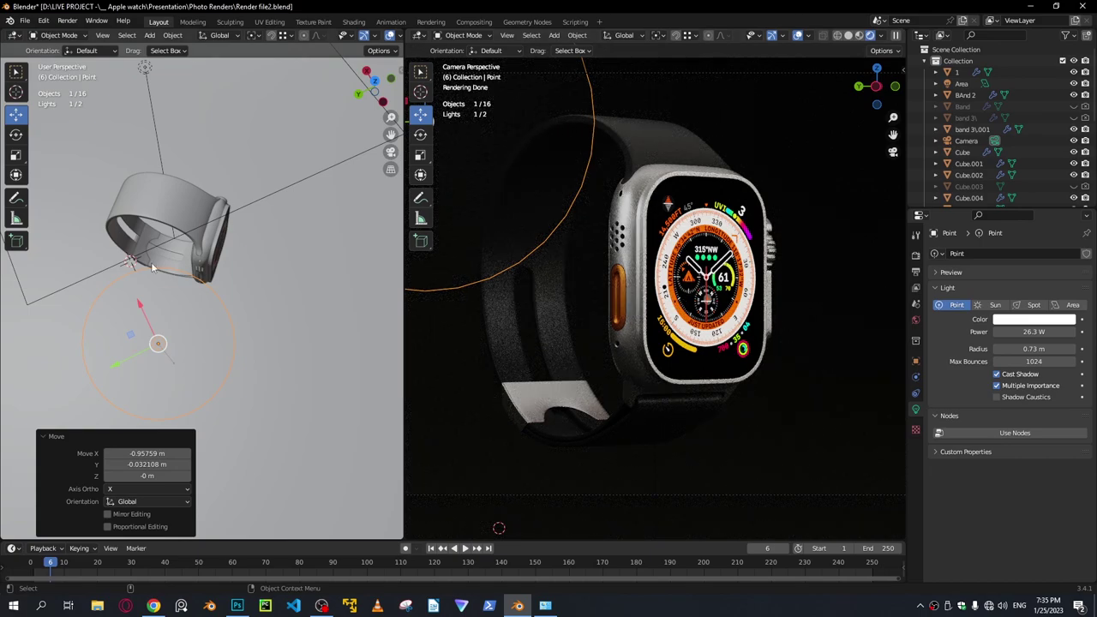
Duplicate the point light and move the copy about 1.12 m in X and -0.28 m in Y, over the watch band.
{"action": "middle_click_drag", "start_coordinate": [210, 336], "coordinate": [292, 244]}
{"action": "key", "text": "shift"}
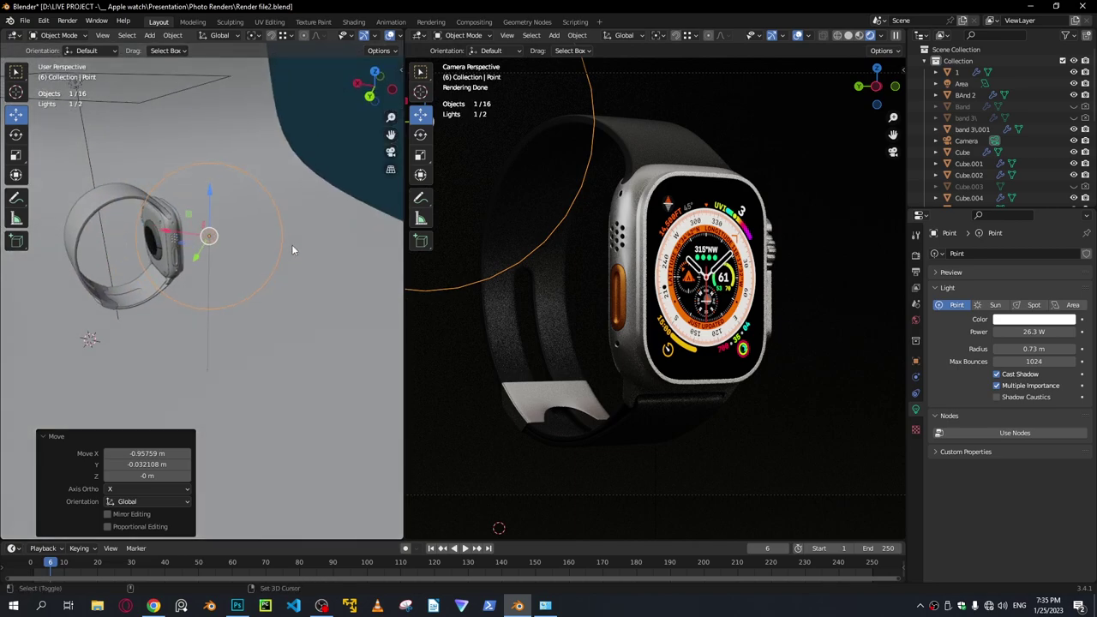
{"action": "key", "text": "shift+d"}
{"action": "right_click", "coordinate": [241, 244]}
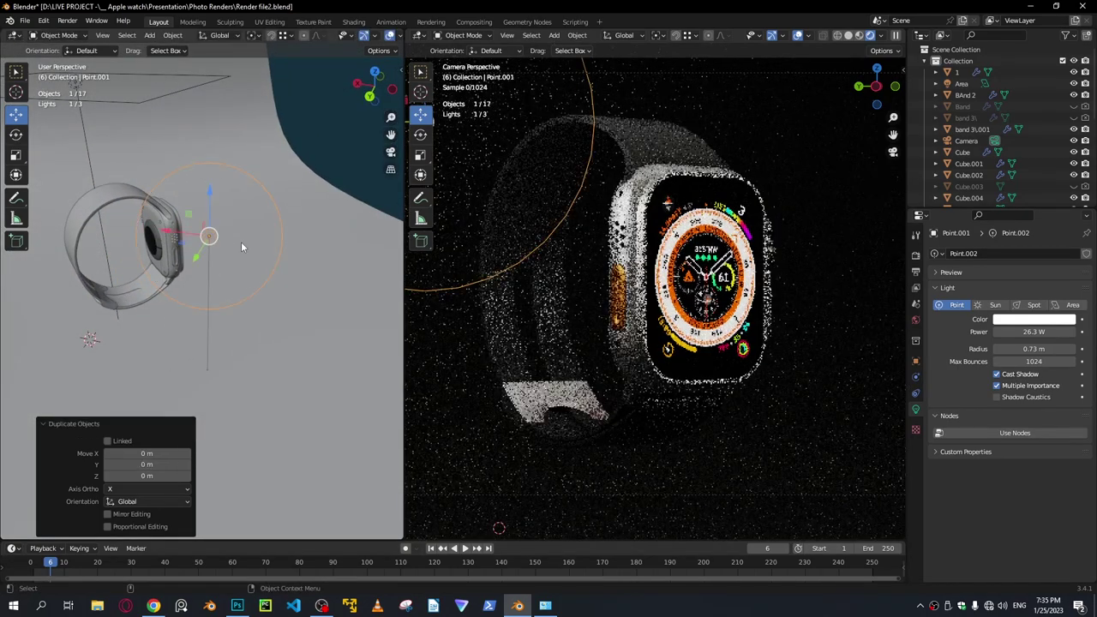
{"action": "middle_click_drag", "start_coordinate": [241, 247], "coordinate": [201, 304]}
{"action": "key", "text": "g"}
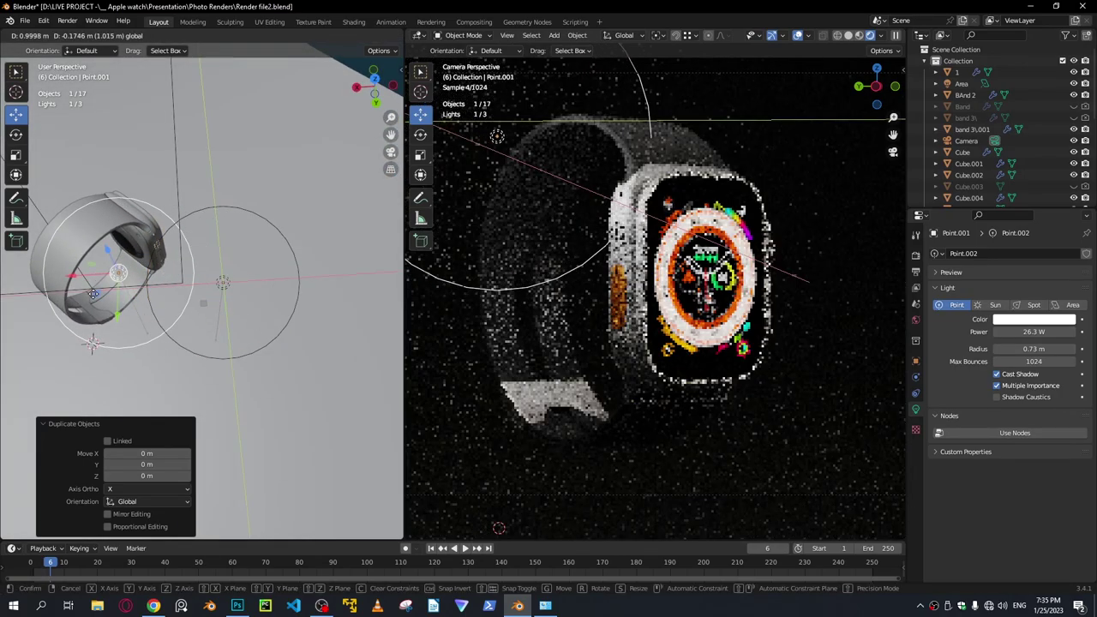
{"action": "left_click_drag", "start_coordinate": [94, 294], "coordinate": [84, 285]}
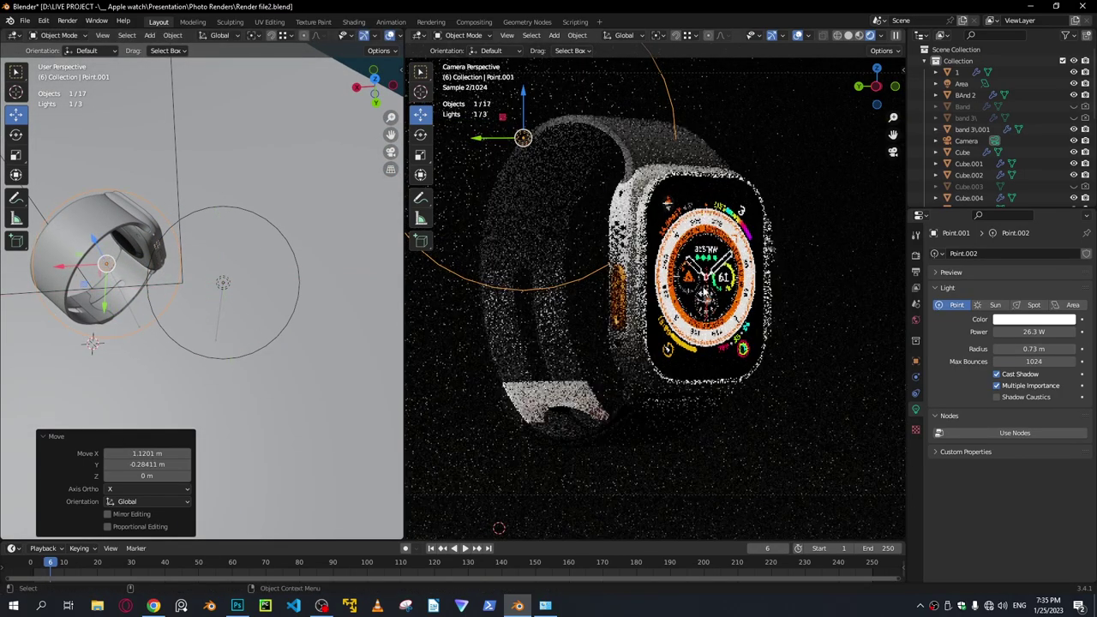
Turn off Multiple Importance for the duplicated point light and set its power to 30.3 W.
{"action": "left_click", "coordinate": [998, 388]}
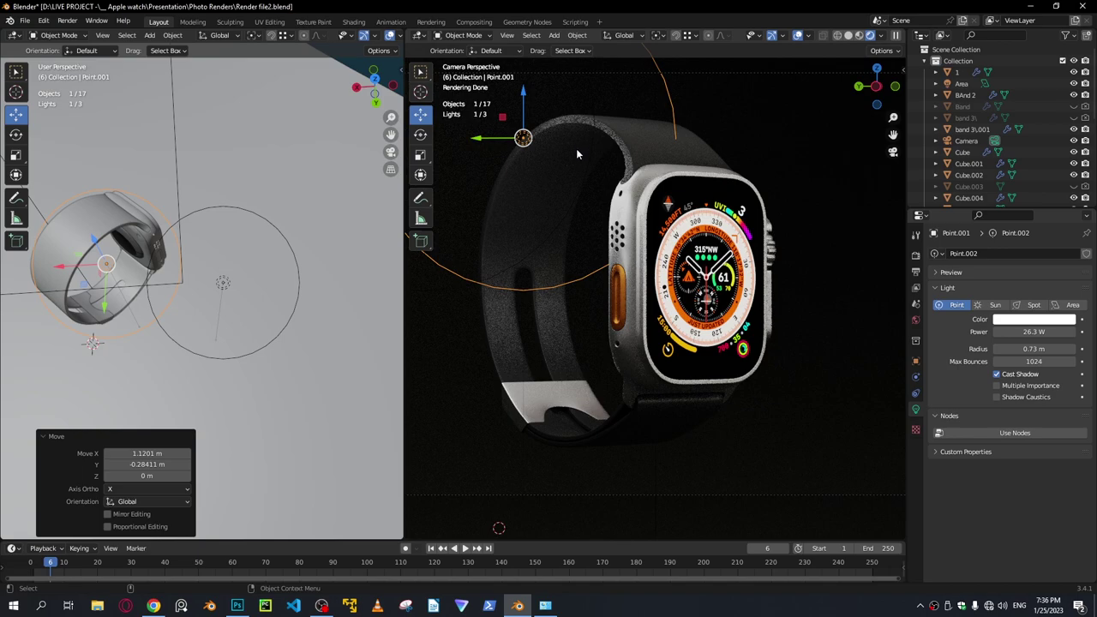
{"action": "mouse_move", "coordinate": [1040, 331]}
{"action": "left_mouse_down"}
{"action": "mouse_move", "coordinate": [1052, 332]}
{"action": "mouse_move", "coordinate": [1040, 332]}
{"action": "left_mouse_up"}
{"action": "middle_click_drag", "start_coordinate": [201, 320], "coordinate": [212, 273]}
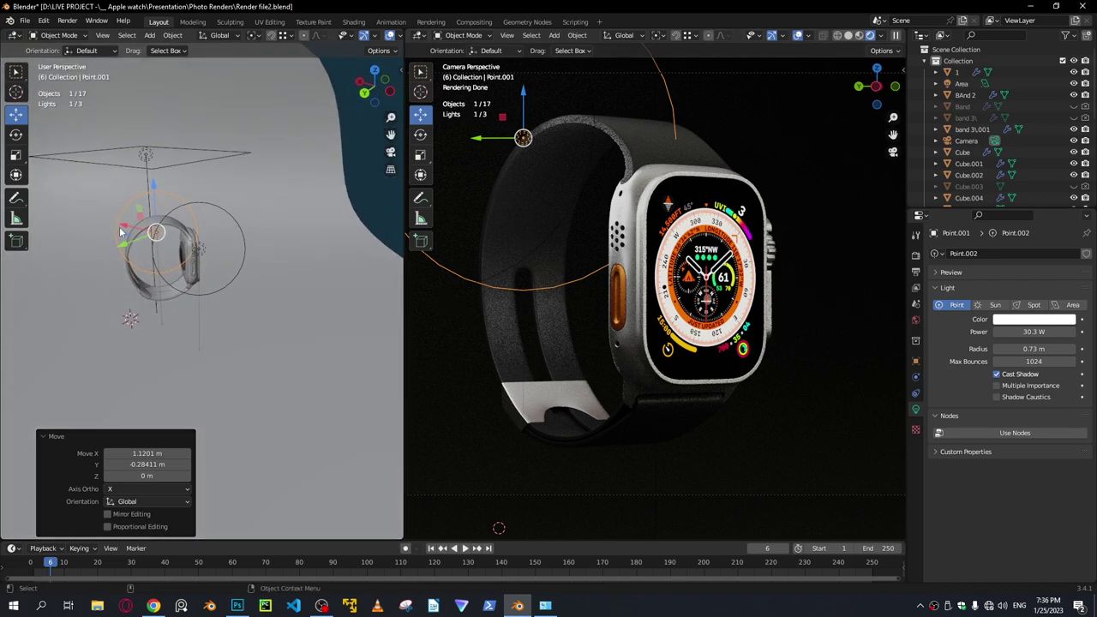
{"action": "right_click", "coordinate": [194, 322]}
Duplicate the light about 0.51, 0.83 and -0.79 m away in X, Y and Z, and move the copy 0.32 m in X and -0.65 m in Y.
{"action": "key", "text": "shift+d"}
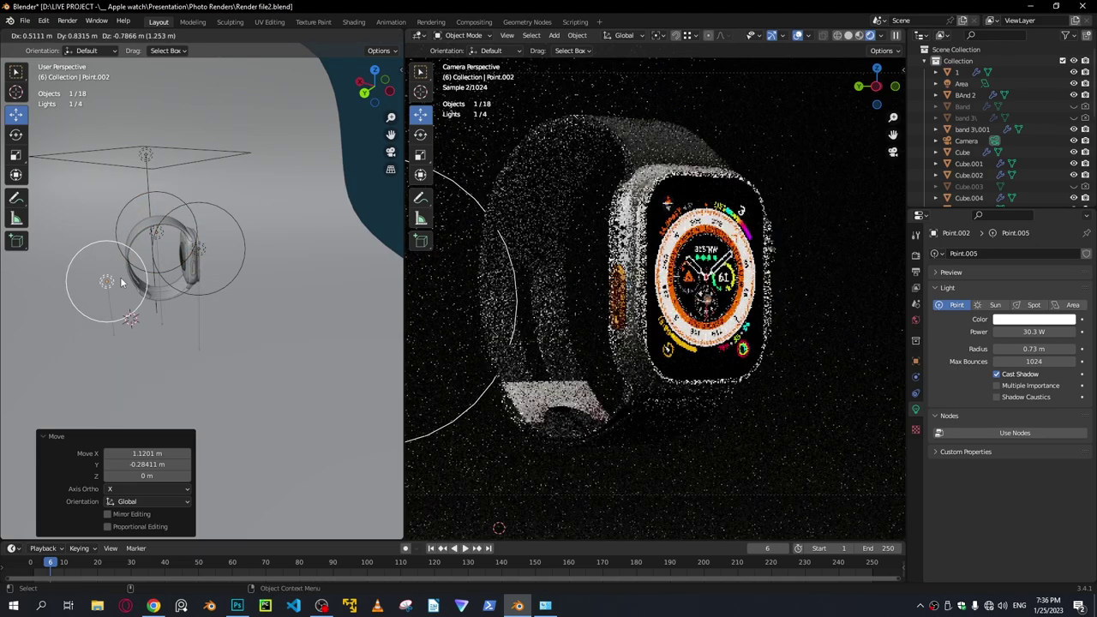
{"action": "left_click", "coordinate": [122, 283]}
{"action": "middle_click_drag", "start_coordinate": [122, 283], "coordinate": [257, 290]}
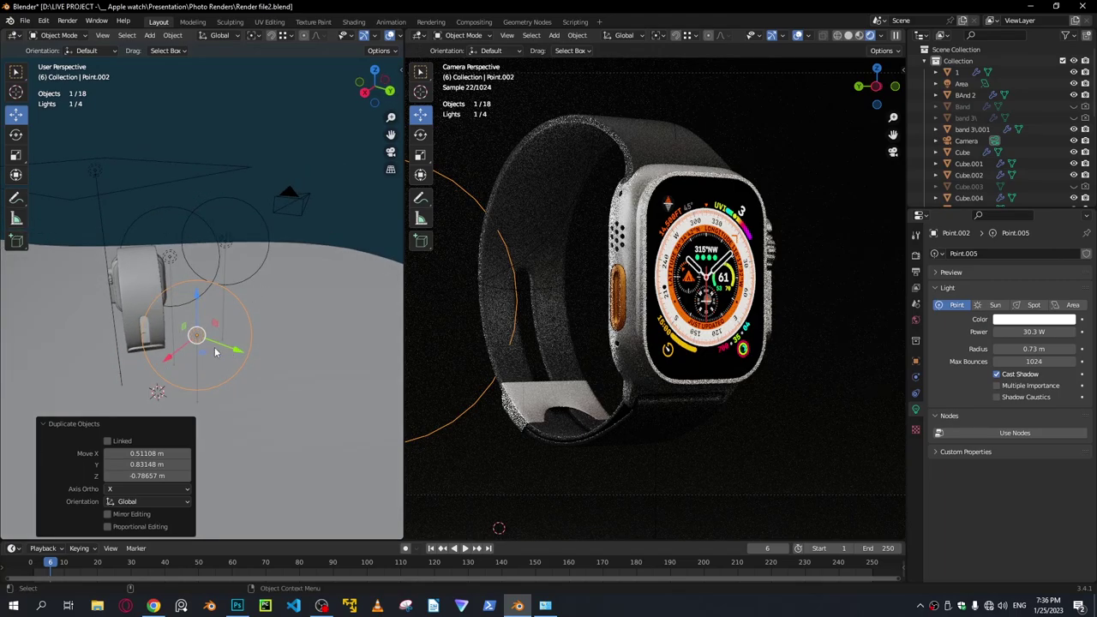
{"action": "left_click_drag", "start_coordinate": [217, 354], "coordinate": [168, 360]}
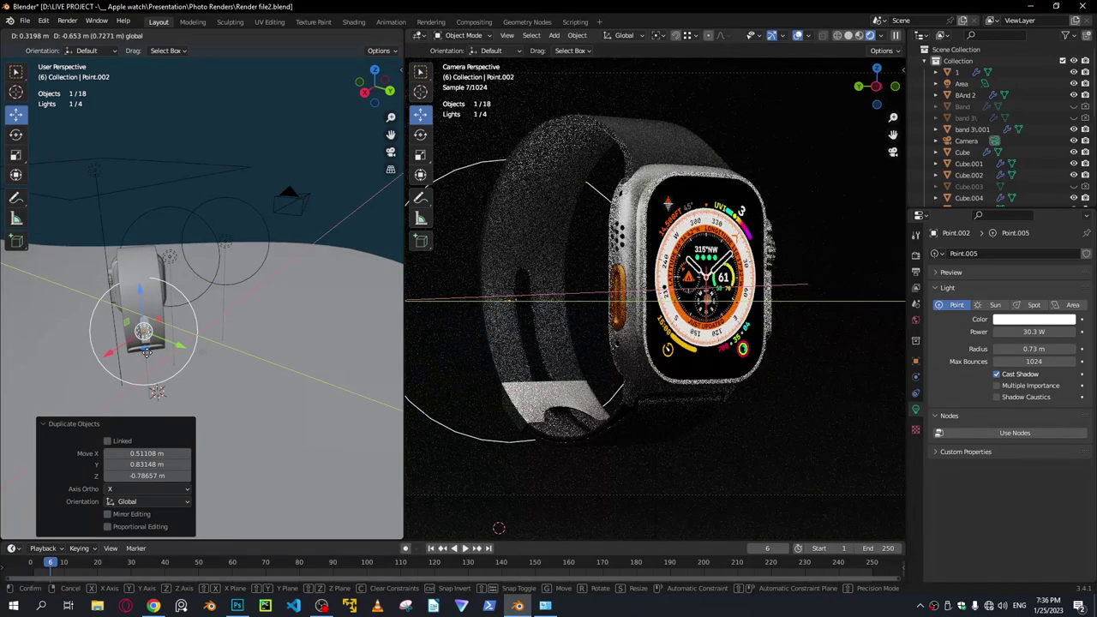
Move the third point light about 0.20, 0.38 and -0.31 m in X, Y and Z, and set its radius to 0.25 m.
{"action": "middle_click_drag", "start_coordinate": [169, 360], "coordinate": [240, 227]}
{"action": "scroll", "coordinate": [214, 294], "scroll_direction": "up", "scroll_amount": 4}
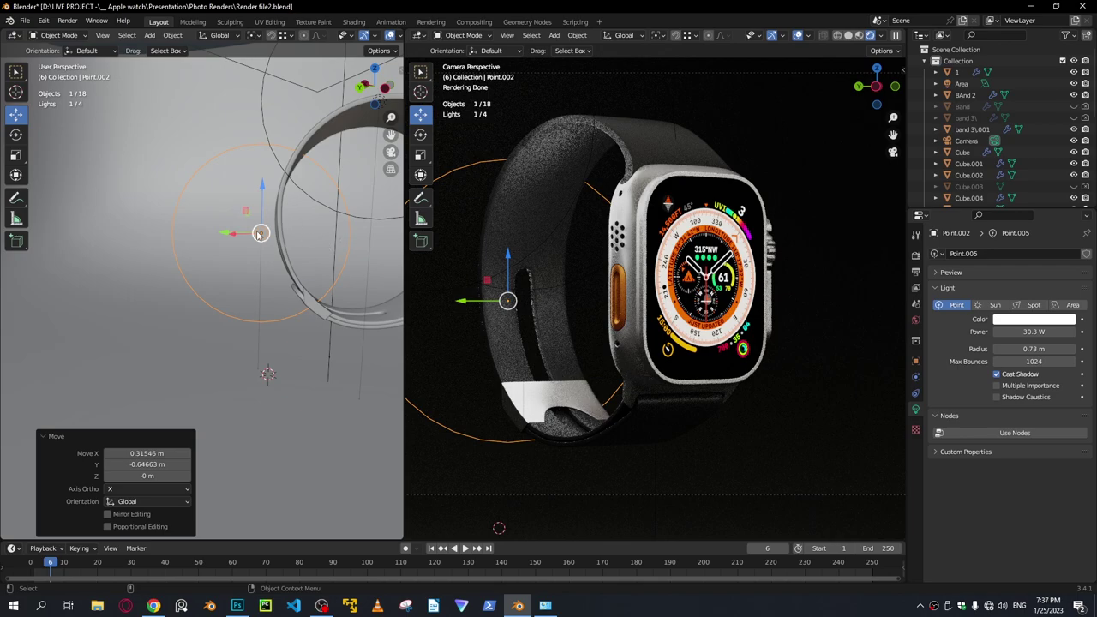
{"action": "left_click_drag", "start_coordinate": [258, 233], "coordinate": [208, 271]}
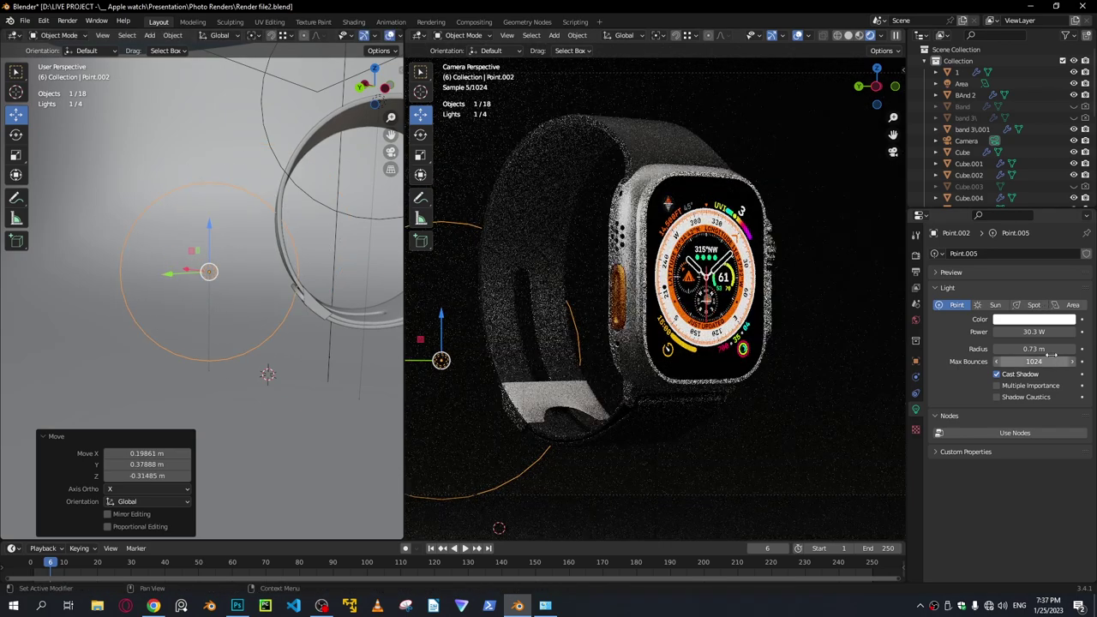
{"action": "left_click_drag", "start_coordinate": [1051, 352], "coordinate": [985, 352]}
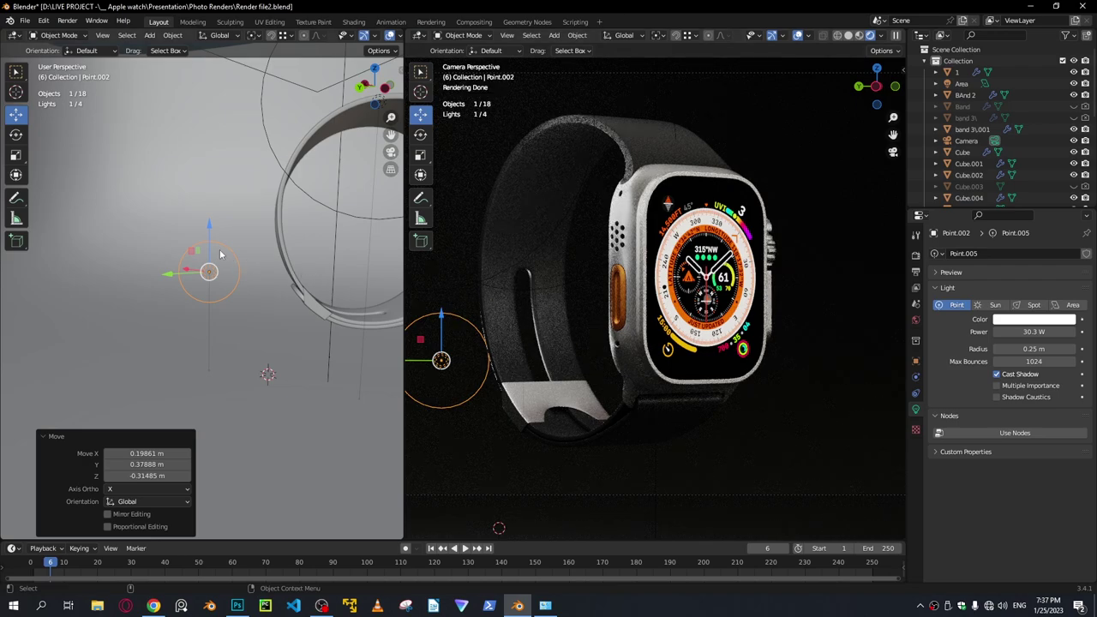
Raise the light behind the band about 0.25 m in Z, and shift it about 0.14, -0.09 and -0.09 m in X, Y and Z.
{"action": "key", "text": "g"}
{"action": "key", "text": "z"}
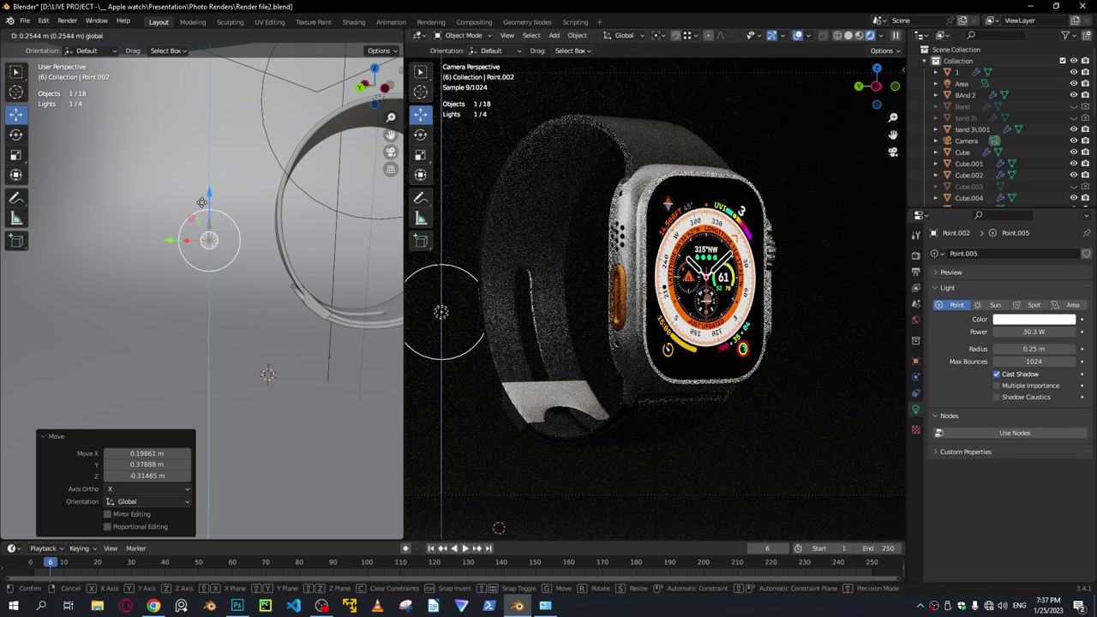
{"action": "left_click", "coordinate": [201, 202]}
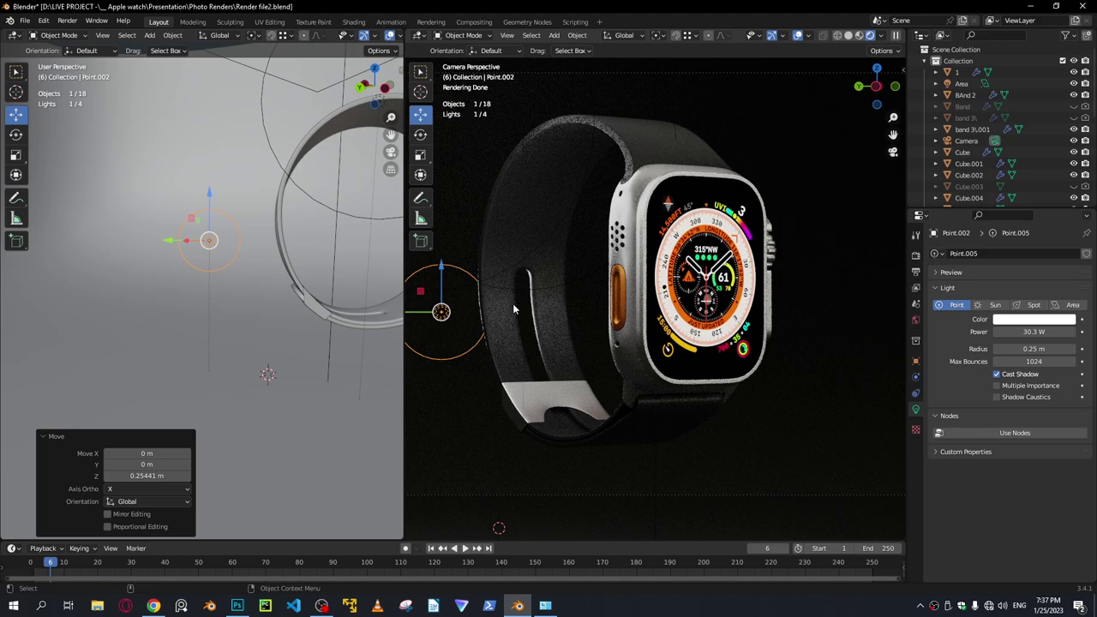
{"action": "middle_click_drag", "start_coordinate": [260, 308], "coordinate": [215, 248]}
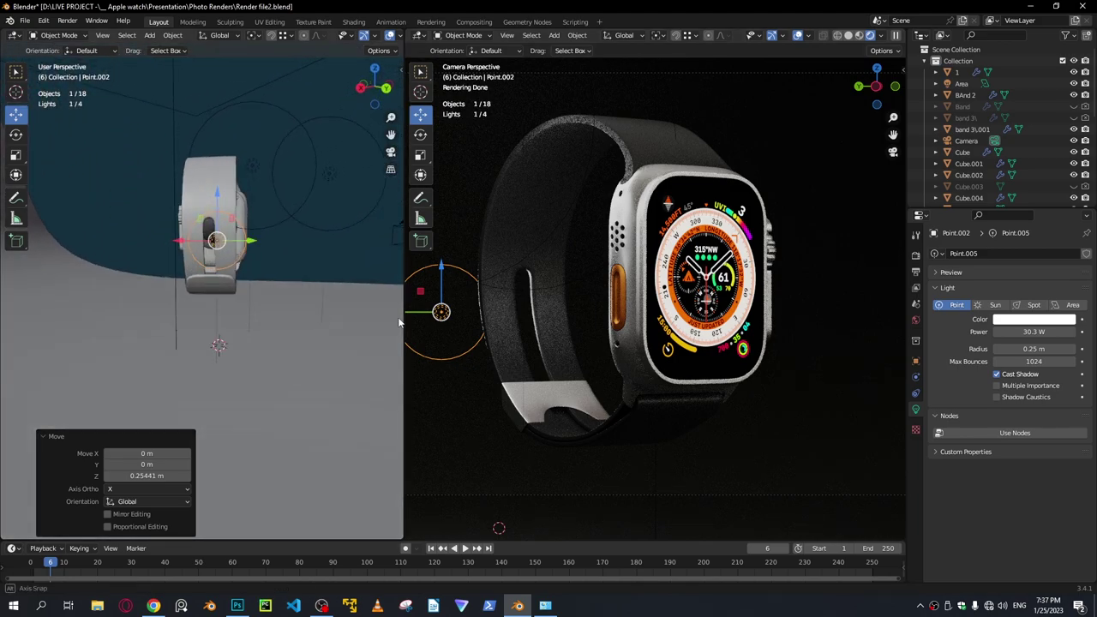
{"action": "key", "text": "g"}
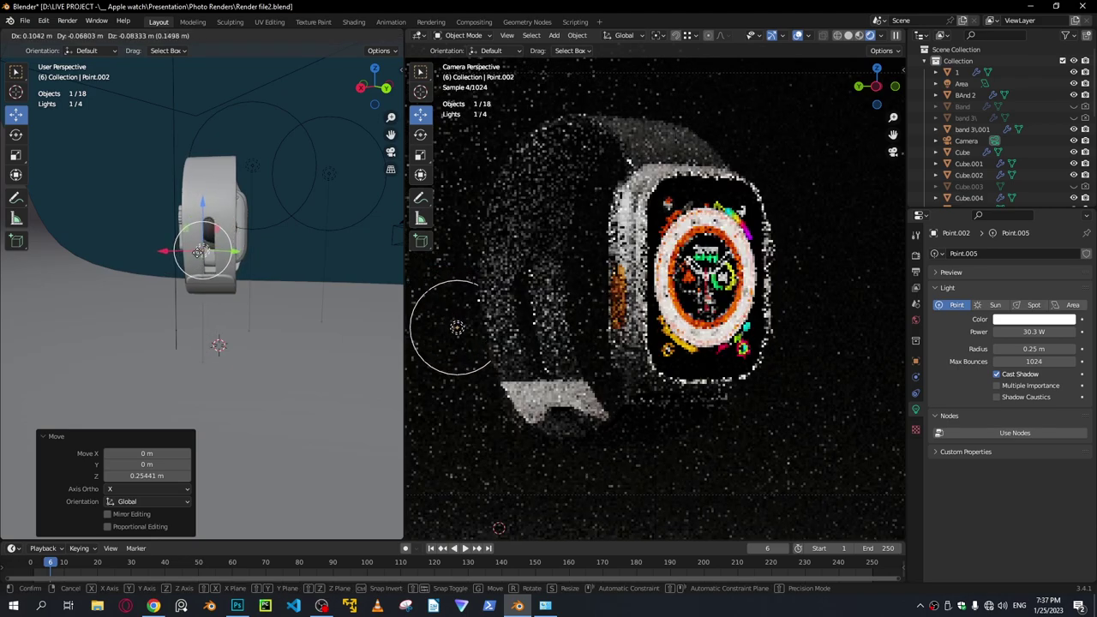
{"action": "left_click", "coordinate": [208, 272]}
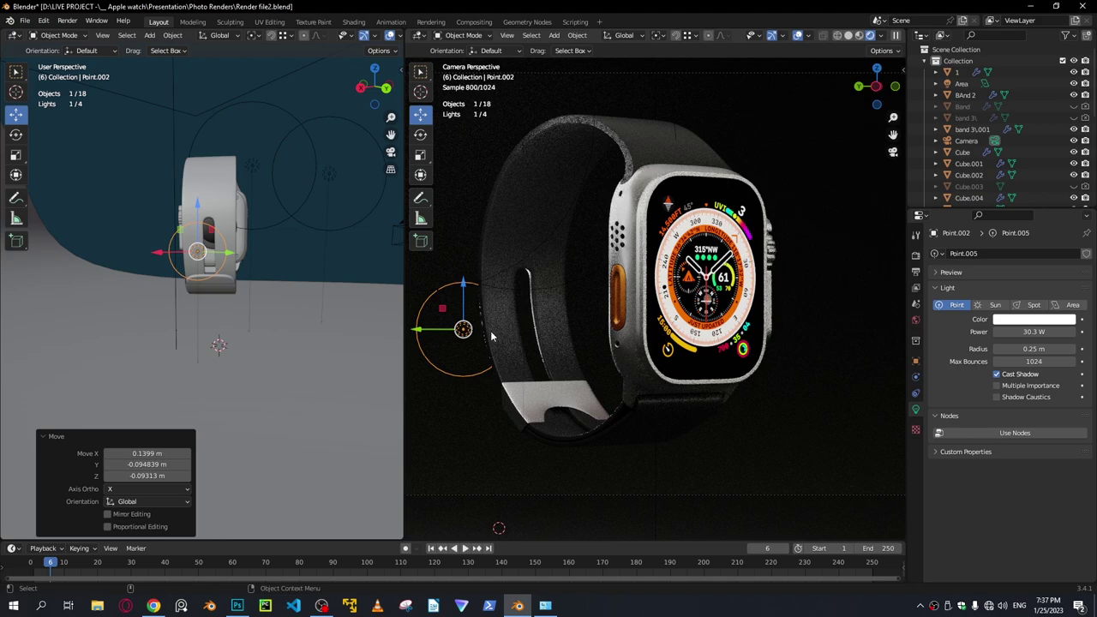
{"action": "middle_click_drag", "start_coordinate": [249, 288], "coordinate": [199, 349]}
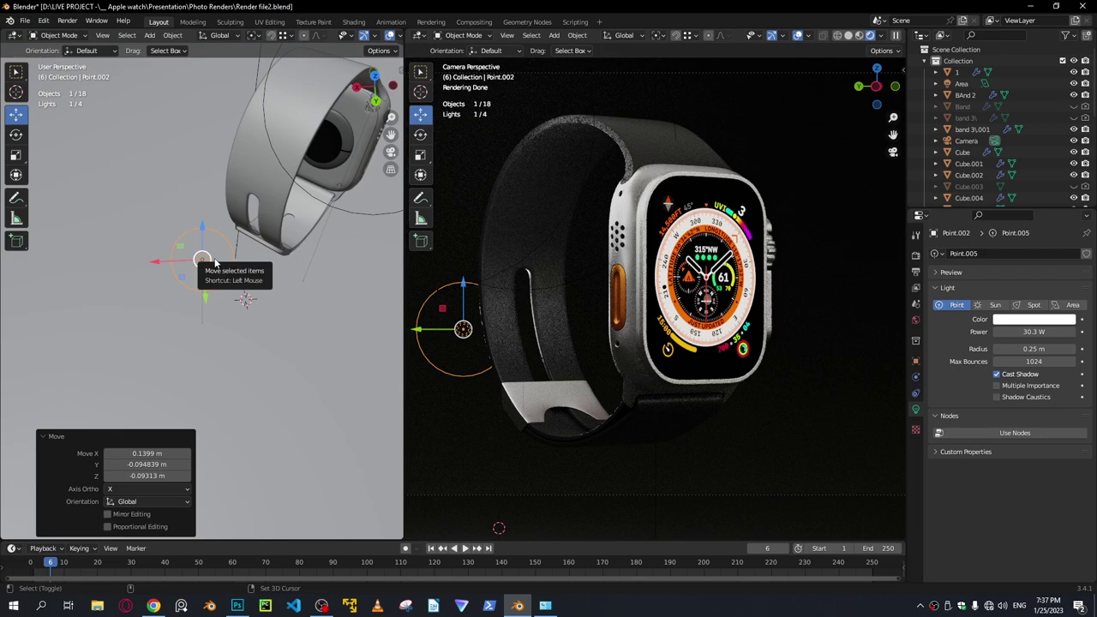
Duplicate the point light behind the band, placing the copy about -0.95, 0.16 and -0.07 m away in X, Y and Z.
{"action": "key", "text": "shift+d"}
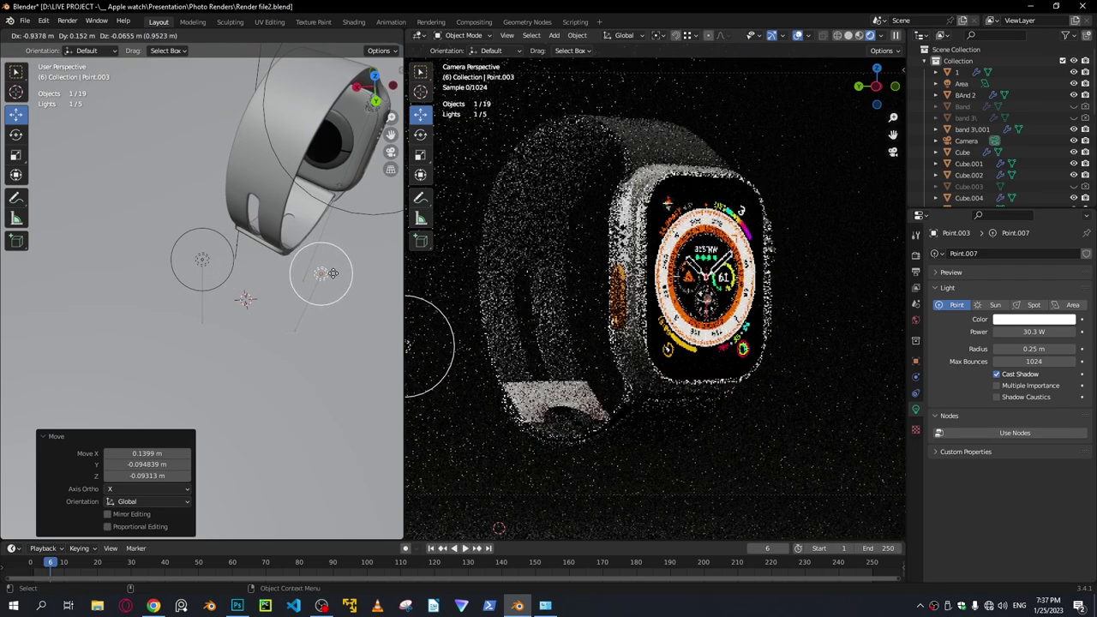
{"action": "left_click", "coordinate": [335, 274]}
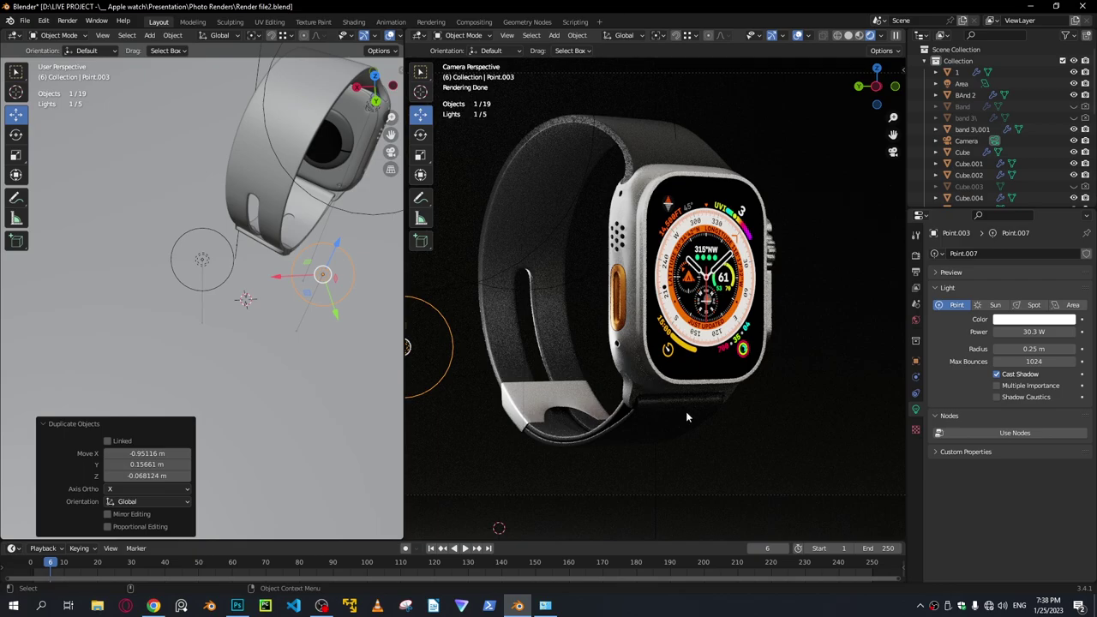
{"action": "scroll", "coordinate": [685, 411], "scroll_direction": "up", "scroll_amount": 5}
{"action": "middle_click_drag", "start_coordinate": [685, 415], "coordinate": [627, 224], "text": "shift"}
{"action": "scroll", "coordinate": [549, 324], "scroll_direction": "up", "scroll_amount": 3}
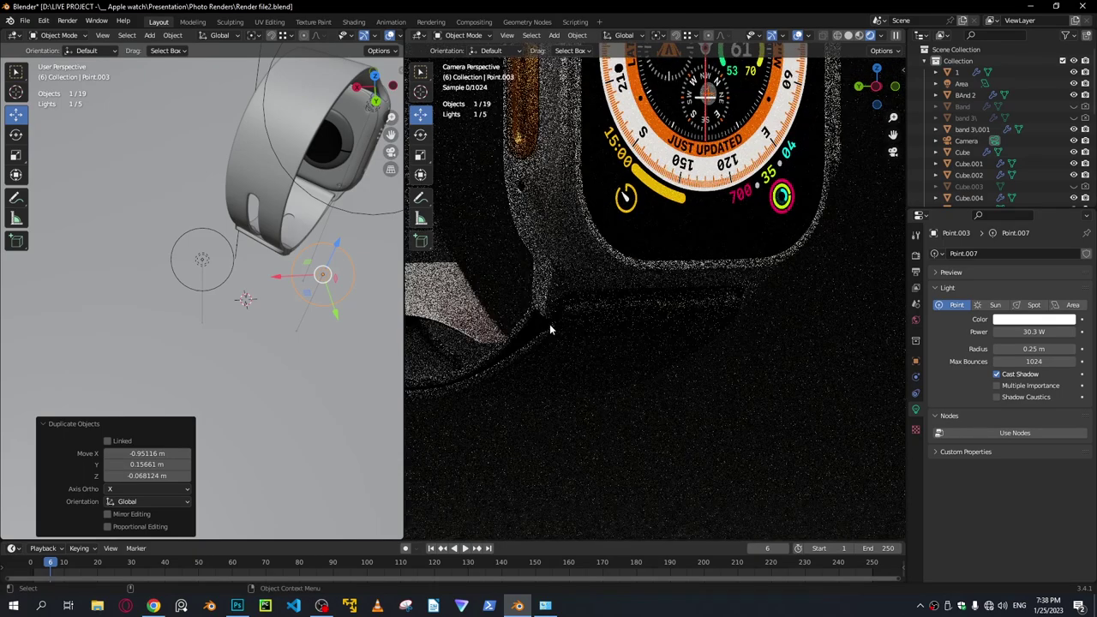
{"action": "middle_click_drag", "start_coordinate": [501, 343], "coordinate": [482, 289], "text": "shift"}
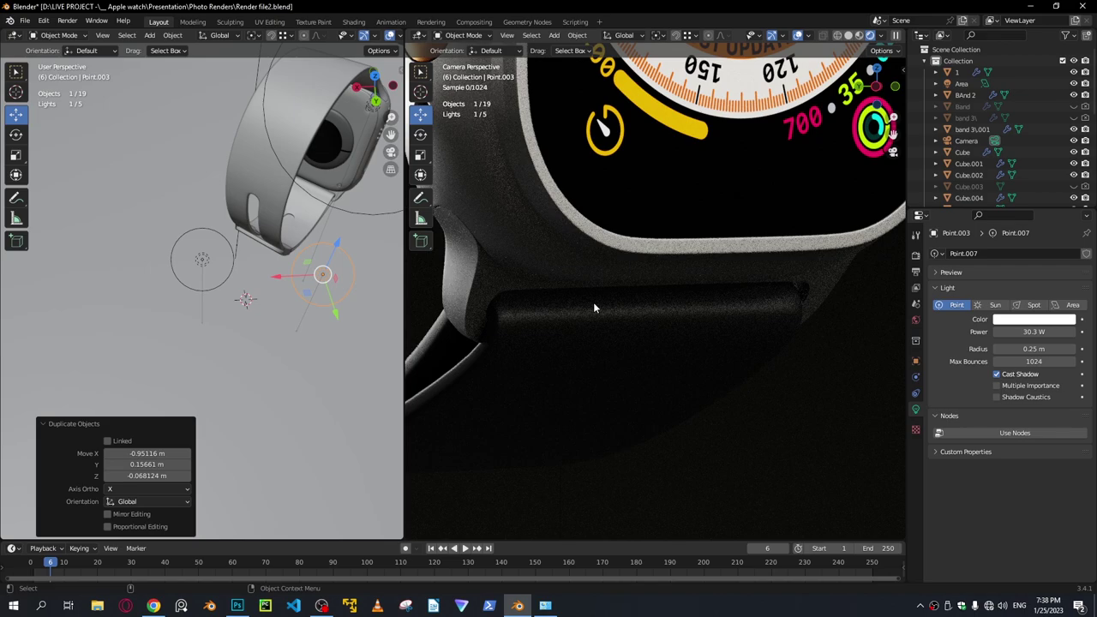
{"action": "scroll", "coordinate": [593, 302], "scroll_direction": "down", "scroll_amount": 5}
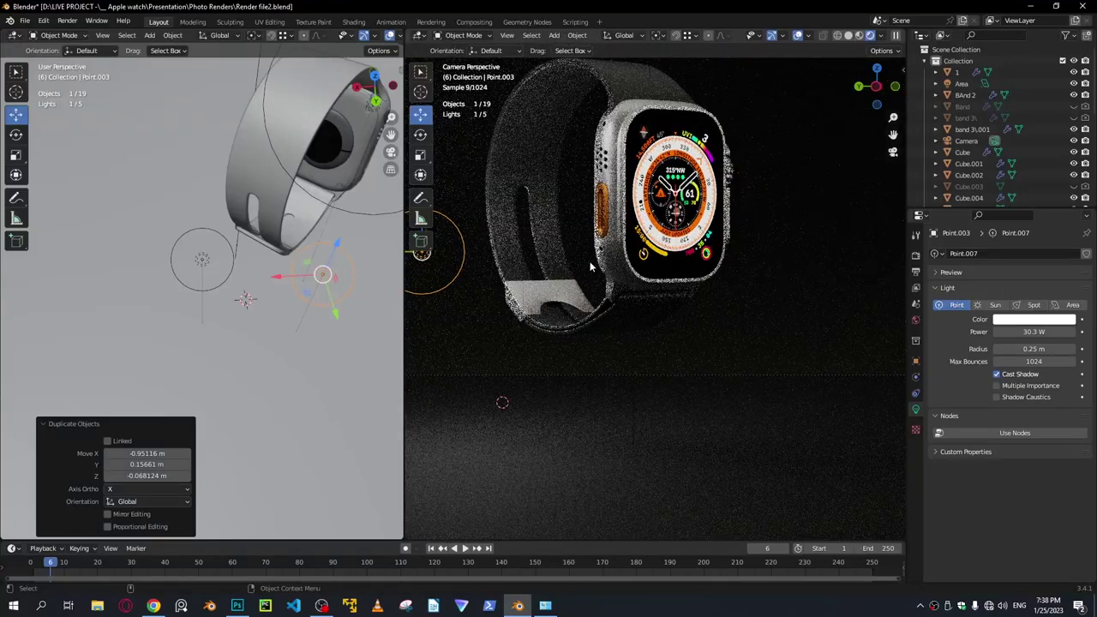
{"action": "middle_click_drag", "start_coordinate": [587, 274], "coordinate": [599, 326], "text": "shift"}
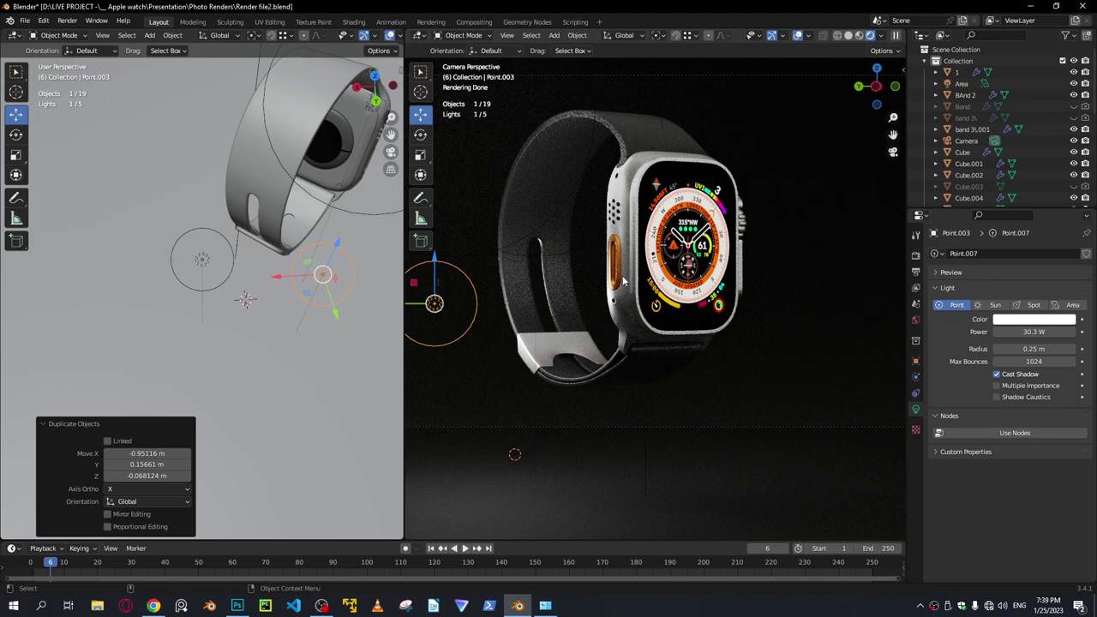
Set the duplicated light's radius to 0.76 m and its power to 17.9 W to soften the highlights on the watch case.
{"action": "scroll", "coordinate": [303, 273], "scroll_direction": "up", "scroll_amount": 4}
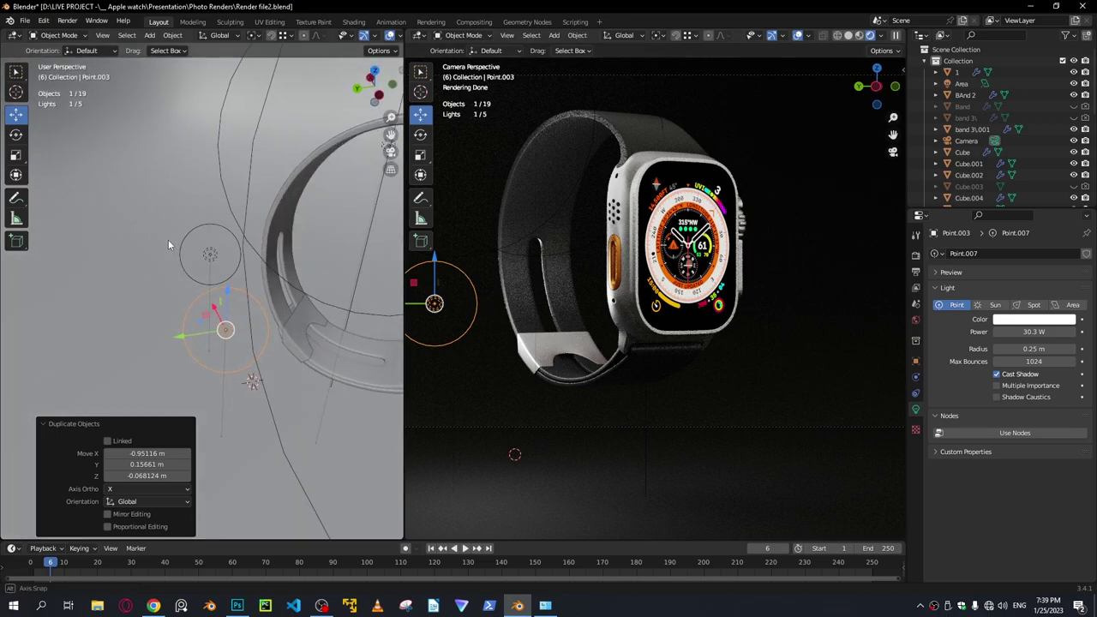
{"action": "scroll", "coordinate": [628, 280], "scroll_direction": "up", "scroll_amount": 5}
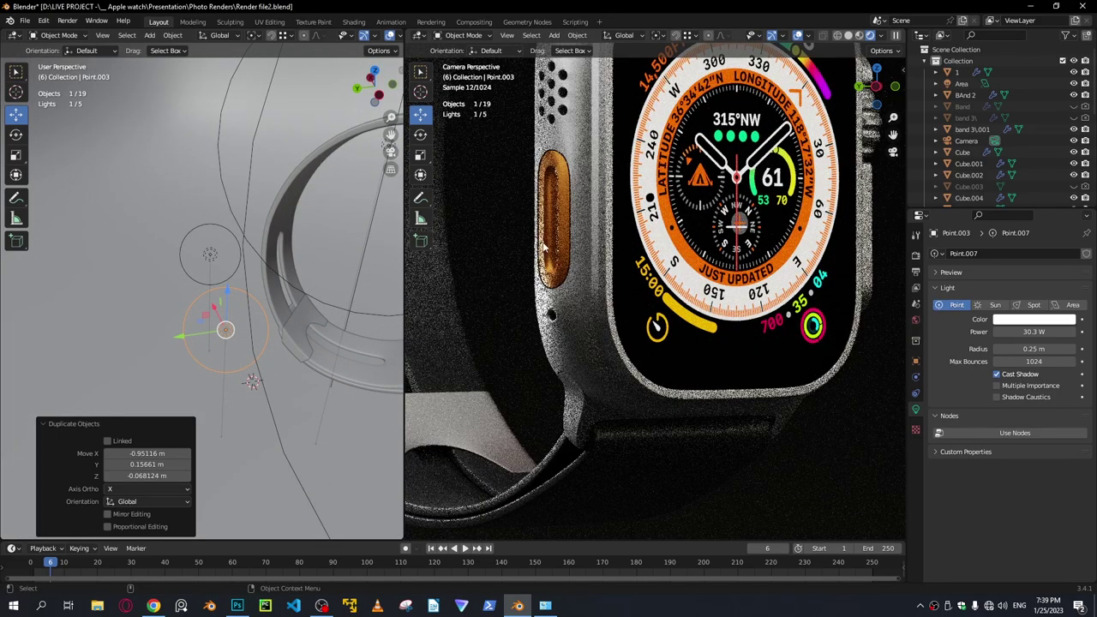
{"action": "scroll", "coordinate": [481, 293], "scroll_direction": "up", "scroll_amount": 6}
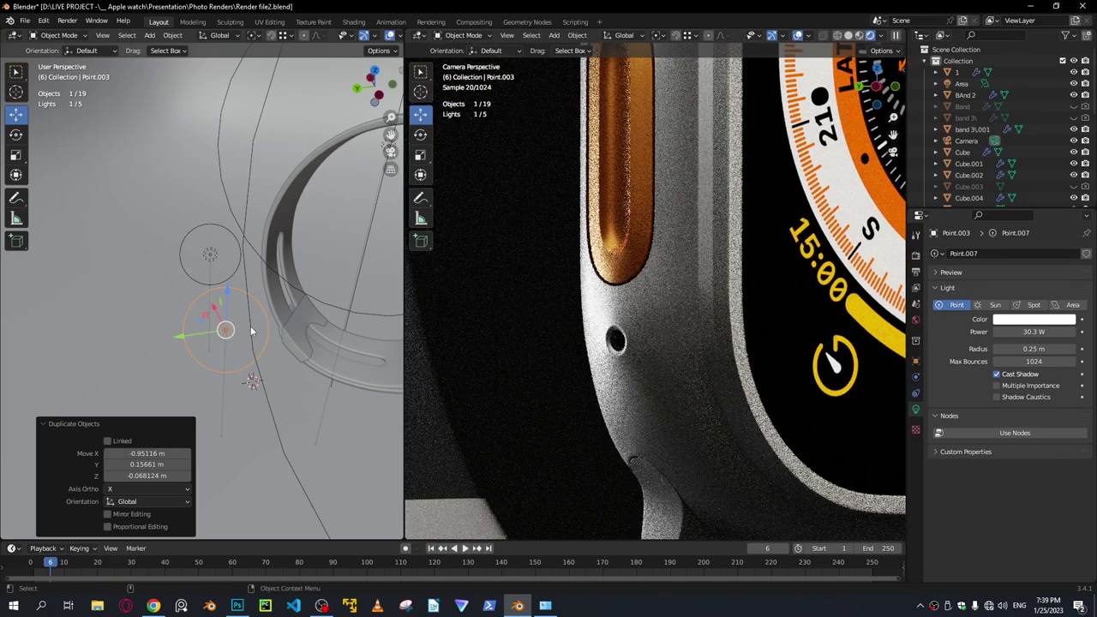
{"action": "mouse_move", "coordinate": [1018, 348]}
{"action": "left_mouse_down"}
{"action": "mouse_move", "coordinate": [1060, 348]}
{"action": "mouse_move", "coordinate": [1027, 332]}
{"action": "left_mouse_up"}
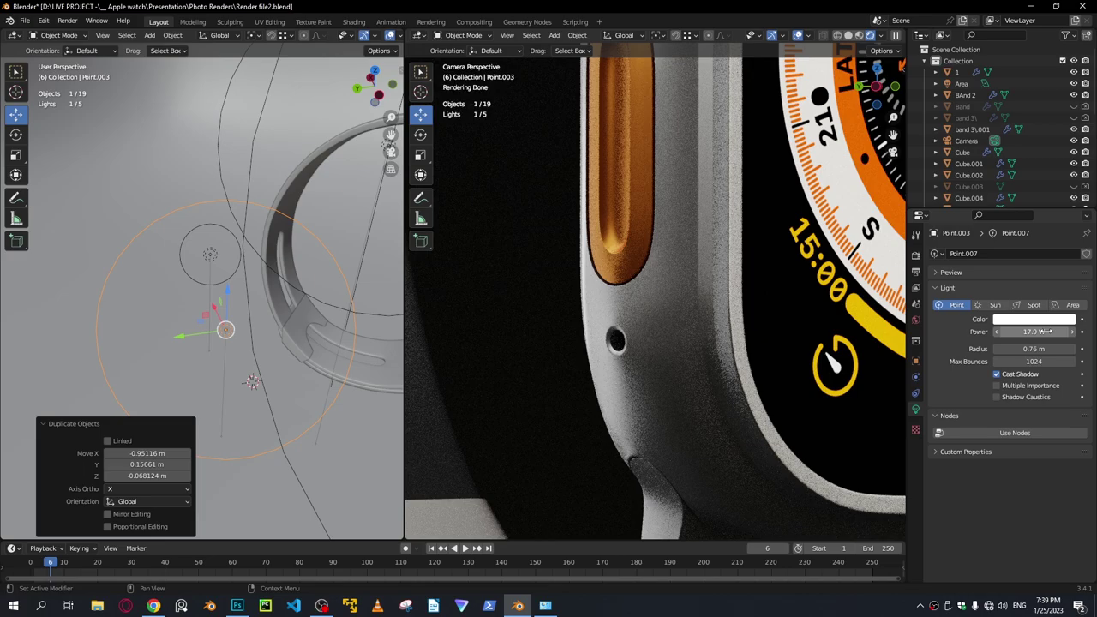
{"action": "scroll", "coordinate": [693, 327], "scroll_direction": "down", "scroll_amount": 4}
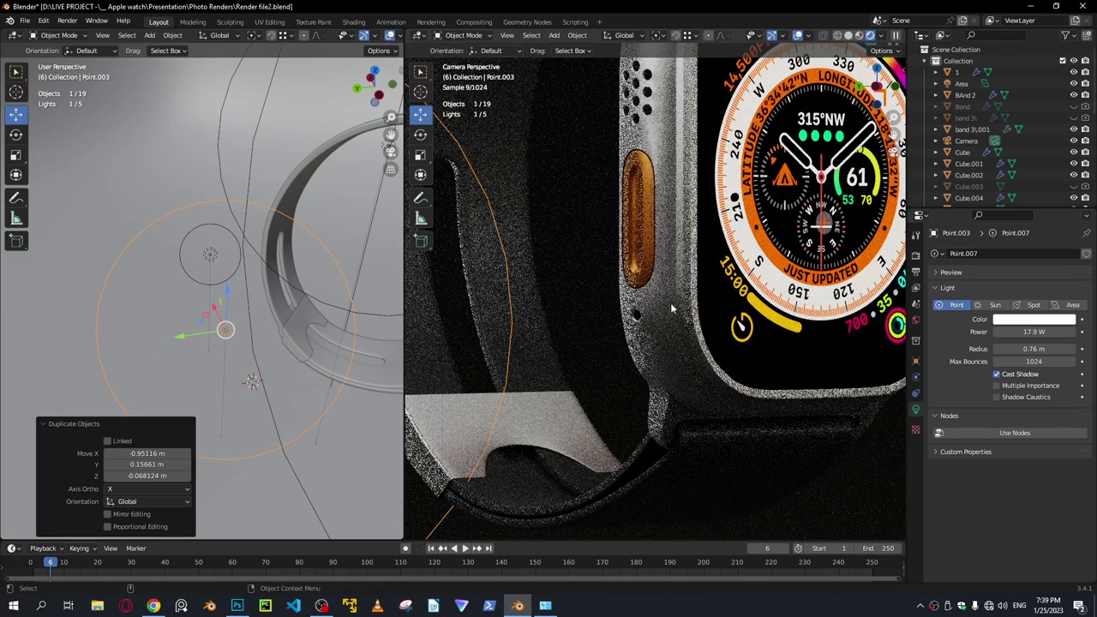
{"action": "scroll", "coordinate": [655, 306], "scroll_direction": "down", "scroll_amount": 2}
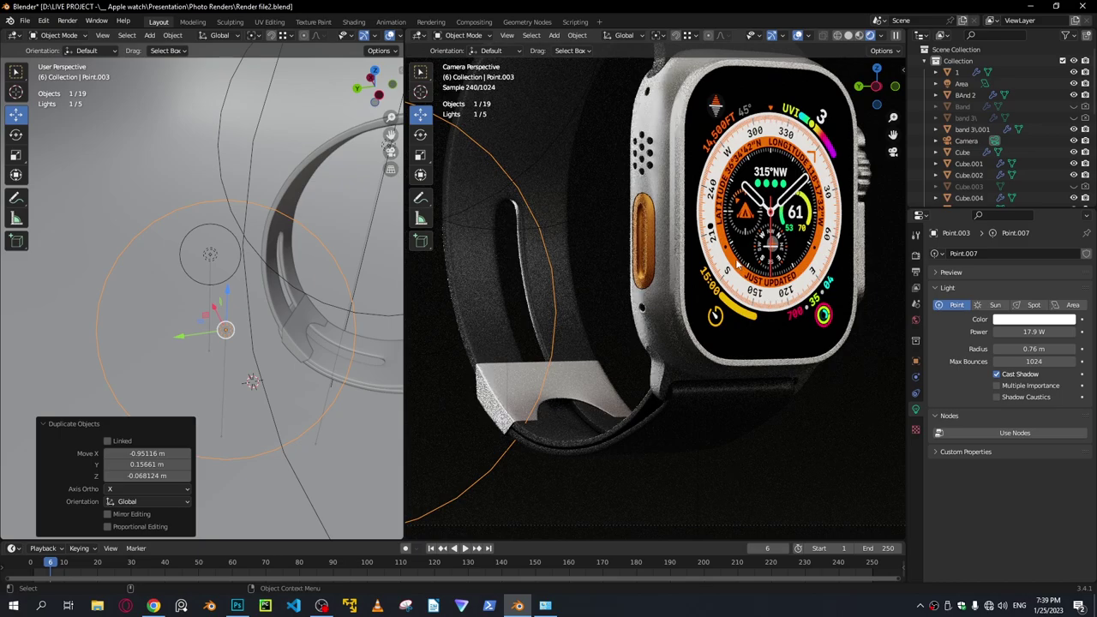
{"action": "scroll", "coordinate": [738, 264], "scroll_direction": "down", "scroll_amount": 4}
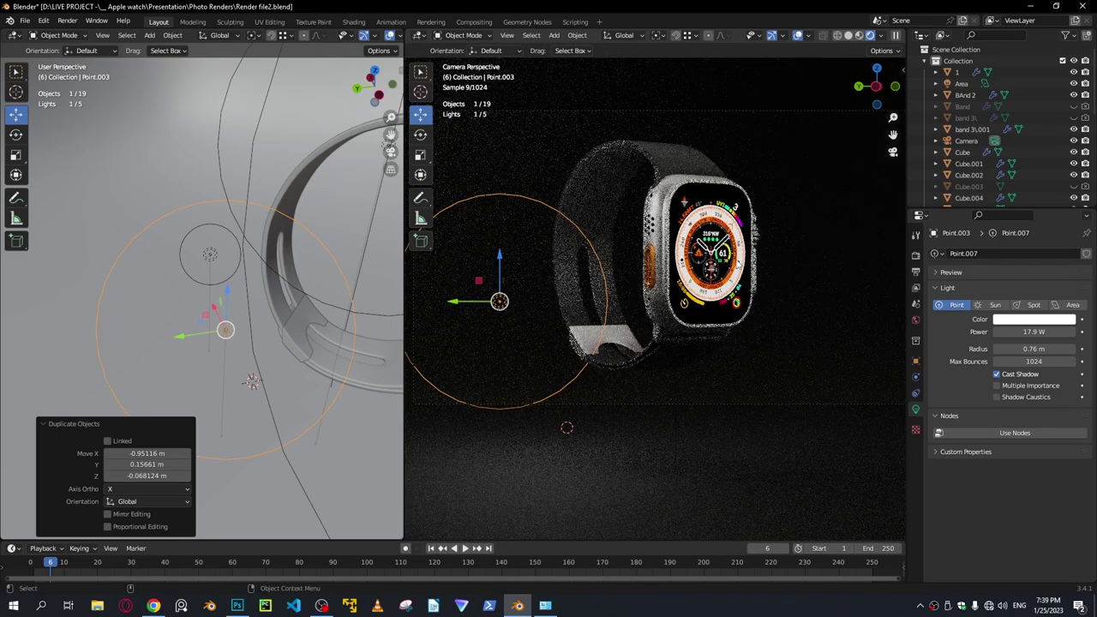
{"action": "middle_click_drag", "start_coordinate": [738, 264], "coordinate": [744, 289], "text": "shift"}
{"action": "scroll", "coordinate": [742, 290], "scroll_direction": "up", "scroll_amount": 1}
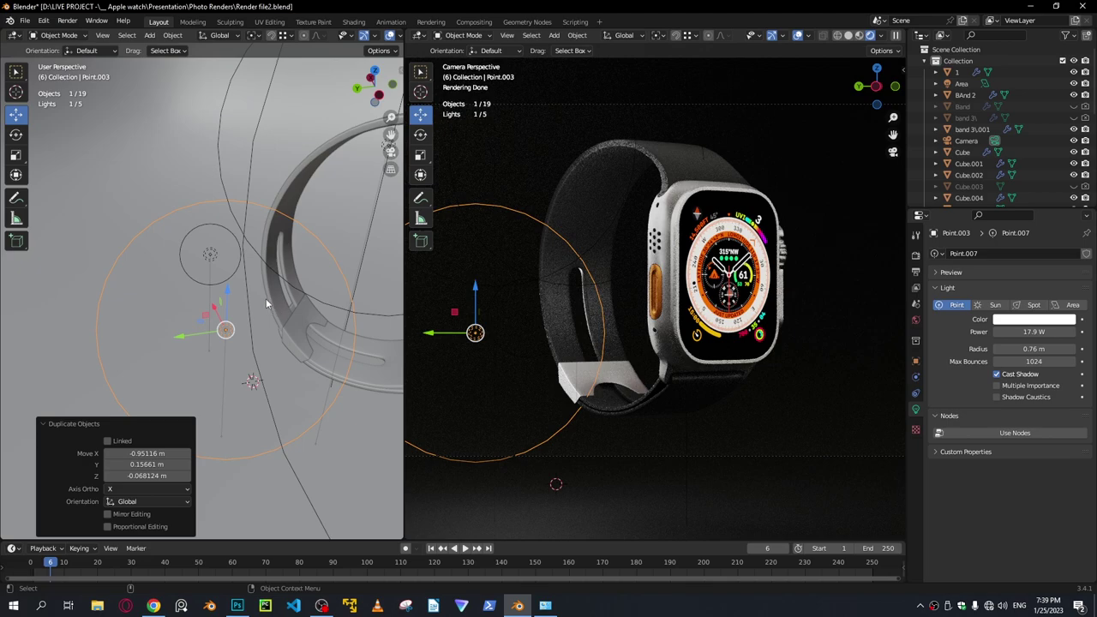
Duplicate the light about -0.67, -1.61 and -0.48 m away in X, Y and Z, and lower the copy about 0.27 m.
{"action": "scroll", "coordinate": [265, 298], "scroll_direction": "down", "scroll_amount": 3}
{"action": "key", "text": "shift+d"}
{"action": "left_click", "coordinate": [18, 403]}
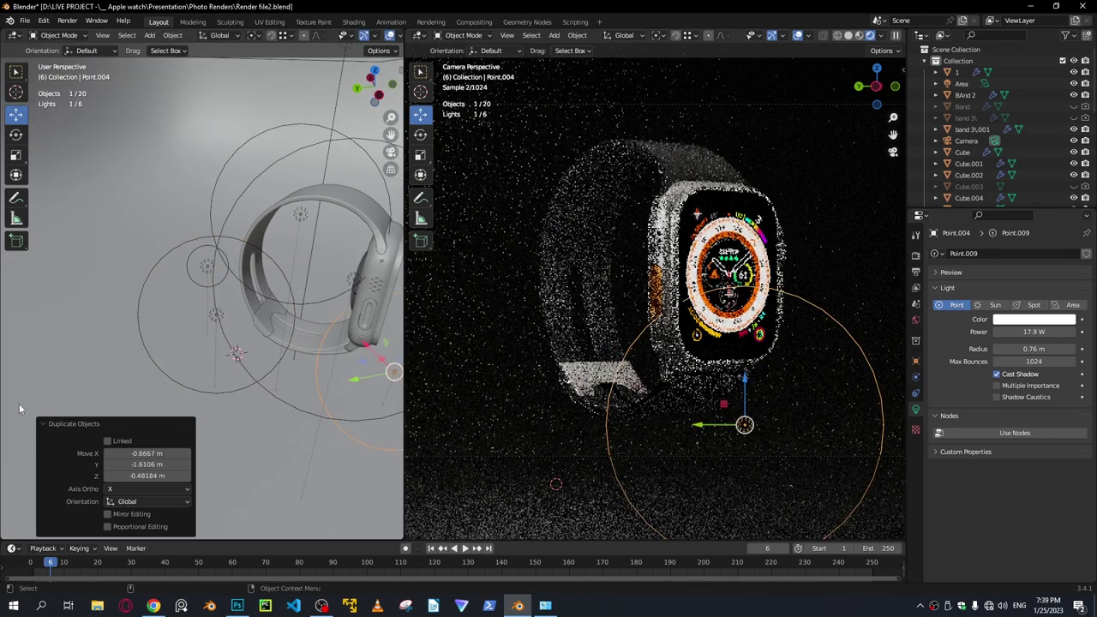
{"action": "scroll", "coordinate": [286, 375], "scroll_direction": "down", "scroll_amount": 3}
{"action": "middle_click_drag", "start_coordinate": [287, 375], "coordinate": [206, 332]}
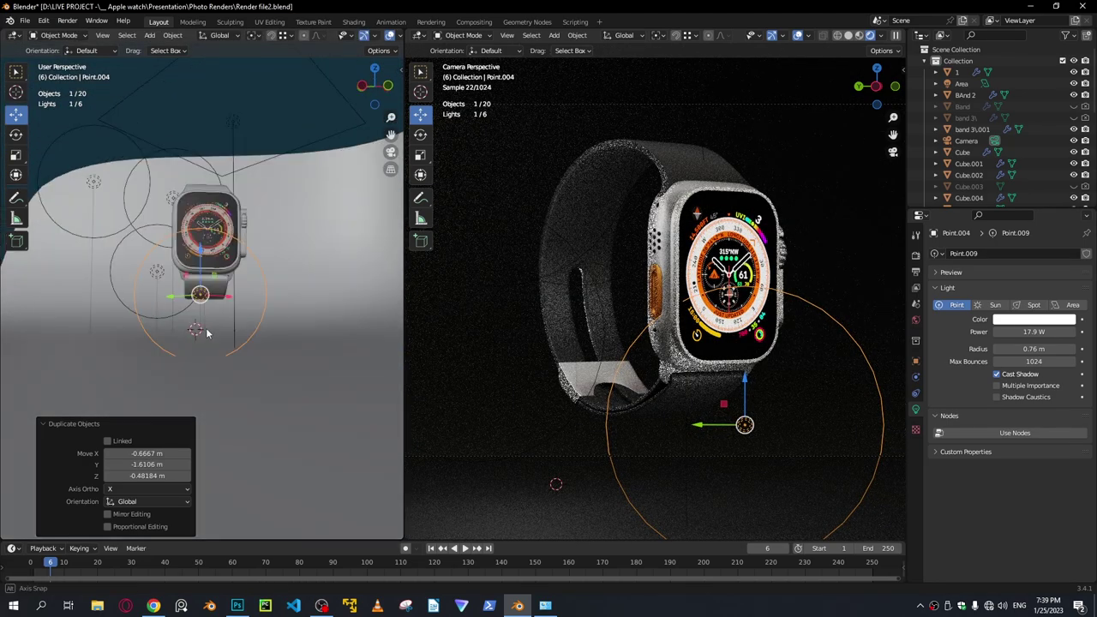
{"action": "key", "text": "g"}
{"action": "key", "text": "z"}
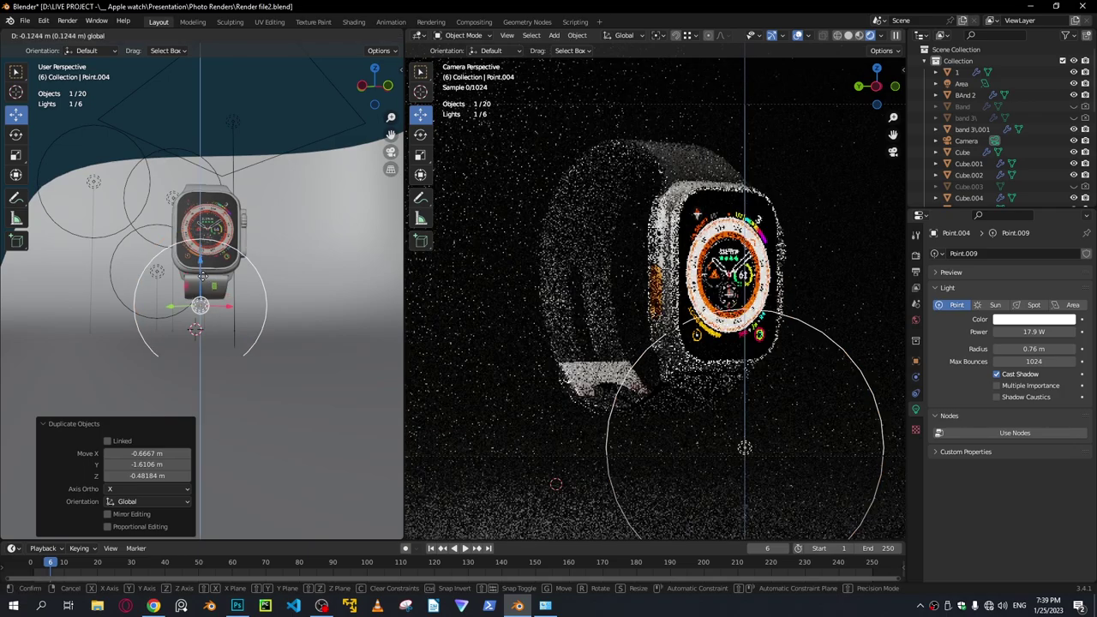
{"action": "left_click_drag", "start_coordinate": [204, 286], "coordinate": [204, 287]}
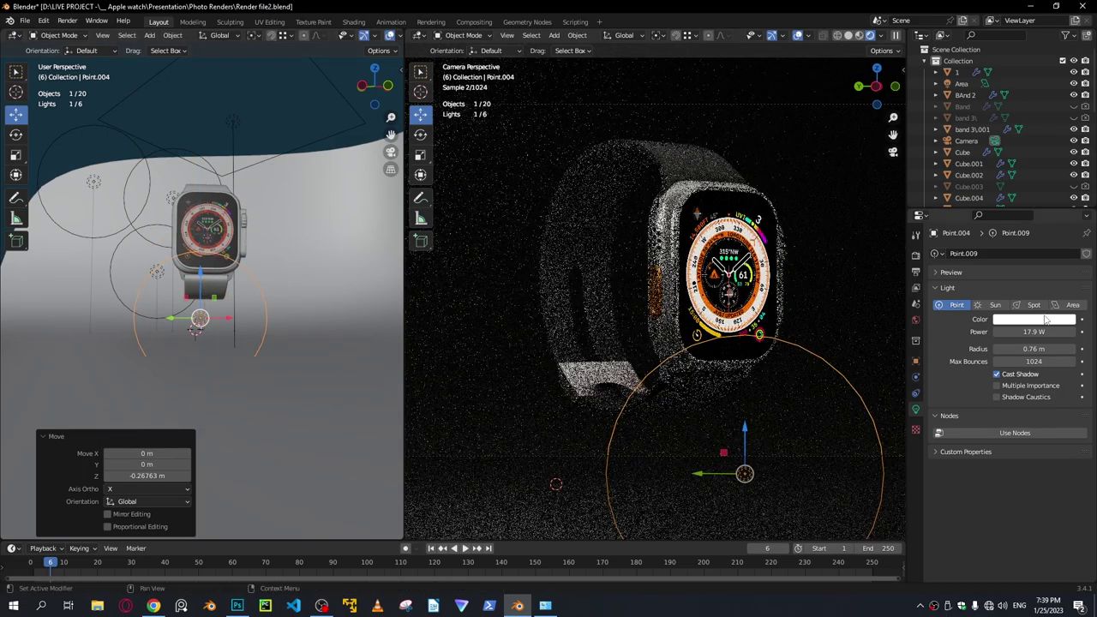
Set the radius of the light below the watch to 0.35 m and check the case's lower edge in the render.
{"action": "mouse_move", "coordinate": [1038, 349]}
{"action": "left_mouse_down"}
{"action": "mouse_move", "coordinate": [976, 349]}
{"action": "mouse_move", "coordinate": [1050, 346]}
{"action": "left_mouse_up"}
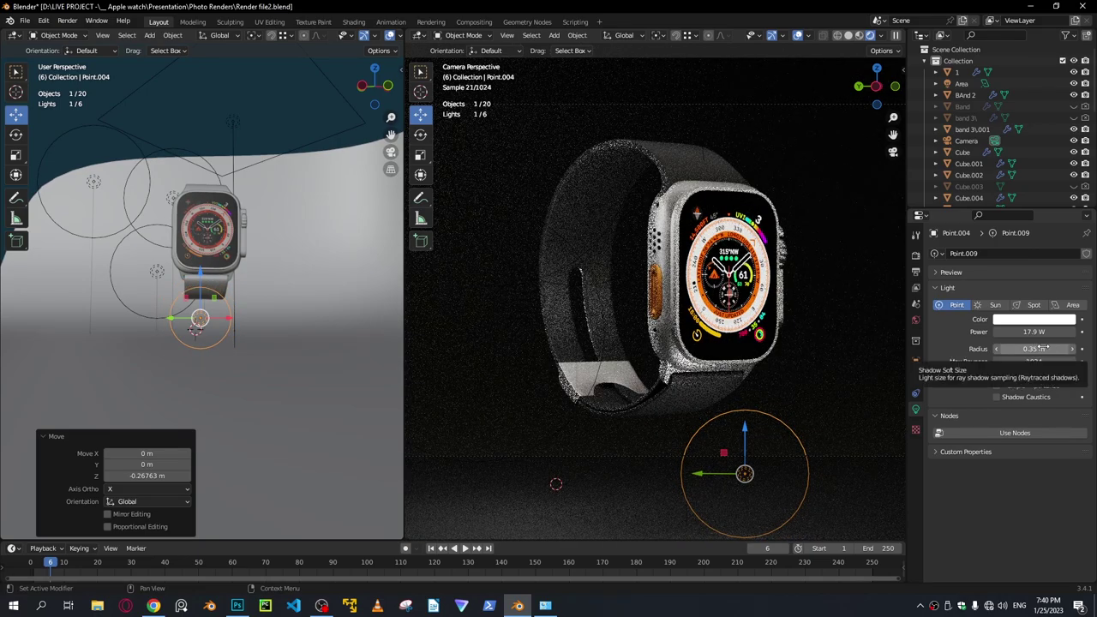
{"action": "scroll", "coordinate": [696, 362], "scroll_direction": "up", "scroll_amount": 3}
{"action": "scroll", "coordinate": [695, 364], "scroll_direction": "up", "scroll_amount": 4}
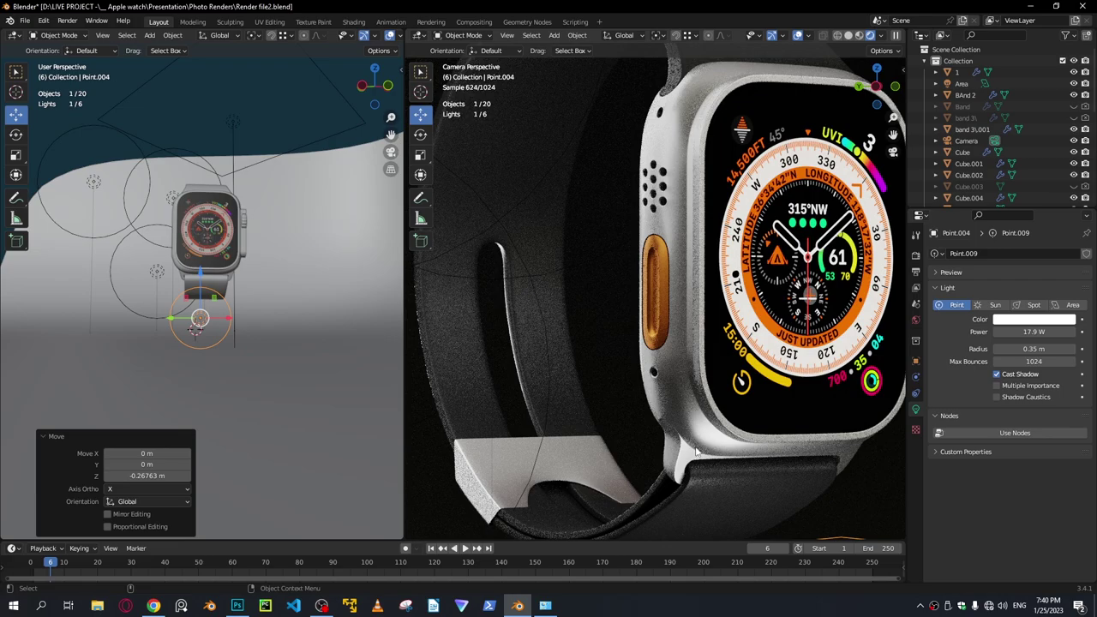
{"action": "scroll", "coordinate": [747, 456], "scroll_direction": "up", "scroll_amount": 2}
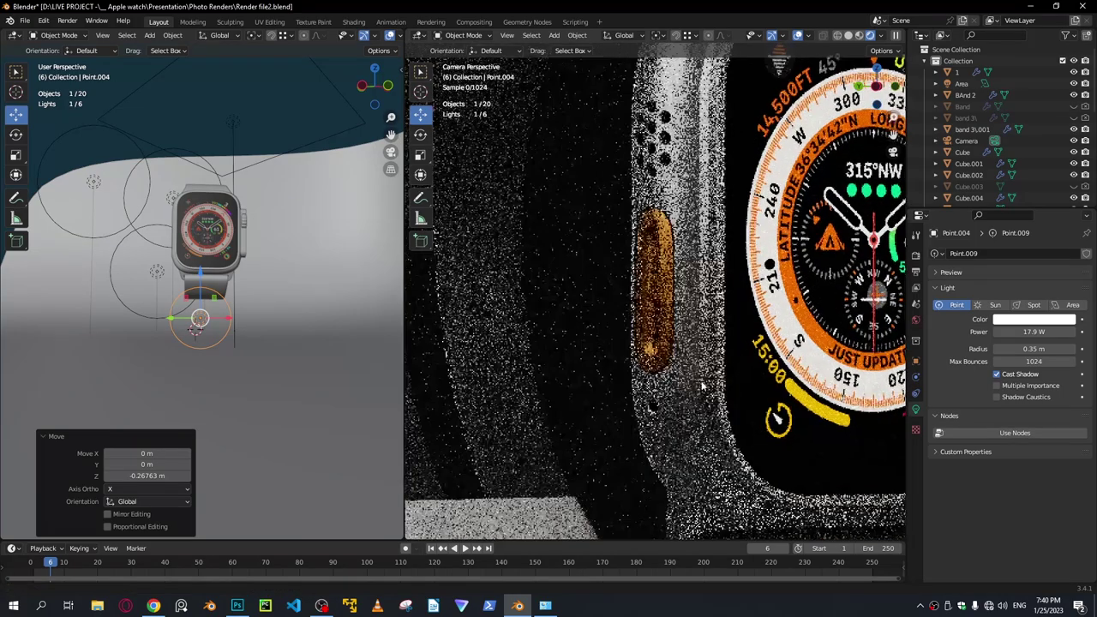
{"action": "middle_click_drag", "start_coordinate": [740, 531], "coordinate": [671, 374], "text": "shift"}
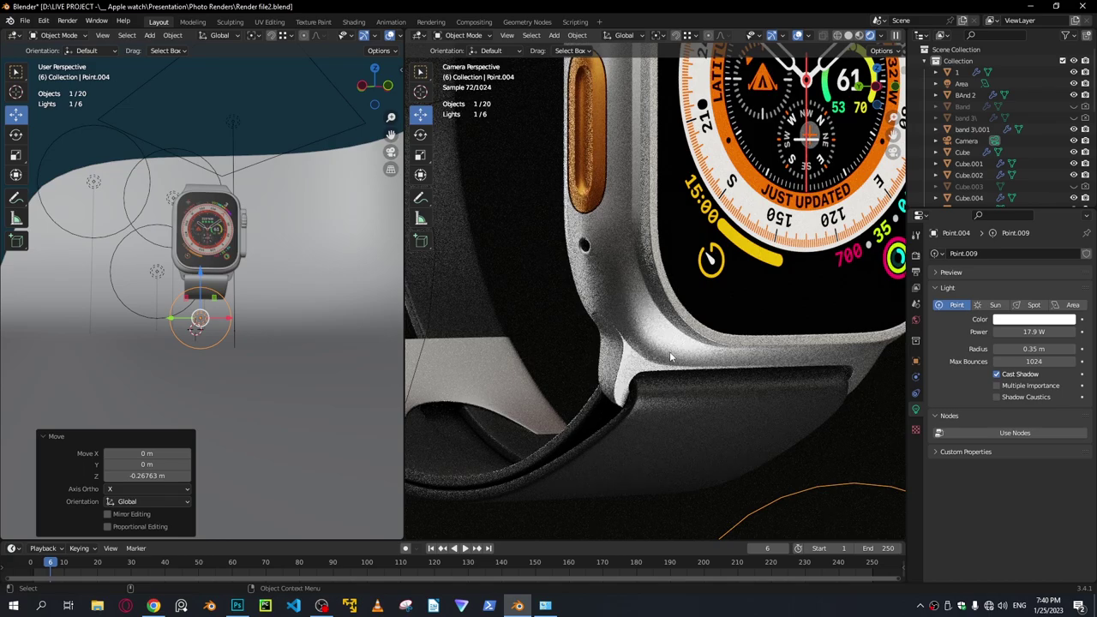
{"action": "scroll", "coordinate": [661, 411], "scroll_direction": "up", "scroll_amount": 1}
{"action": "scroll", "coordinate": [660, 415], "scroll_direction": "up", "scroll_amount": 5}
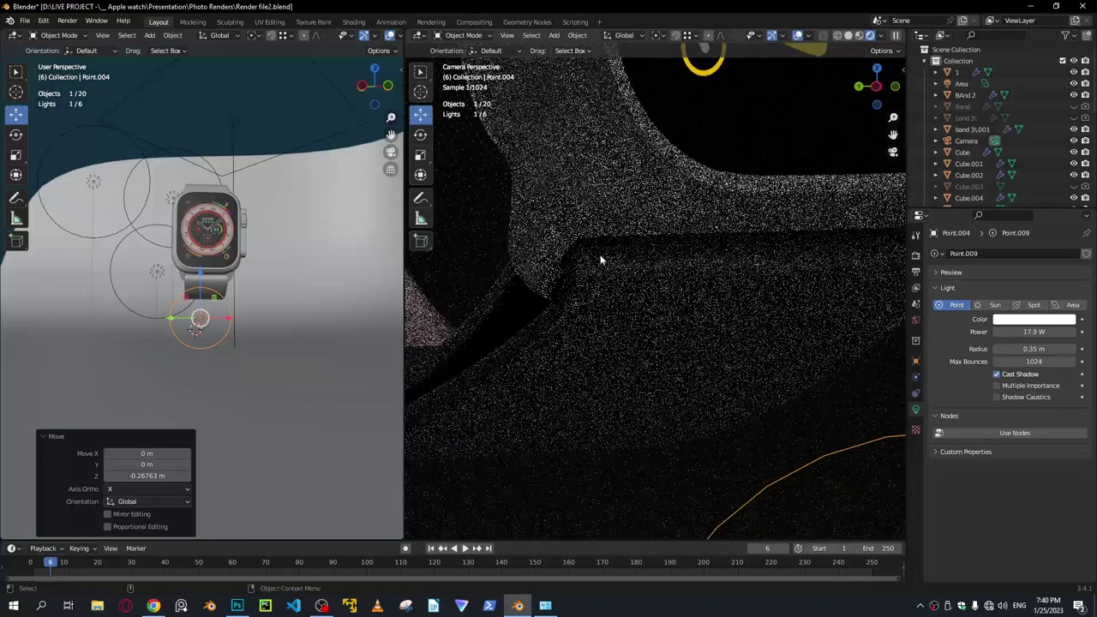
Move the light below the watch horizontally by about -0.03 m in X and 0.21 m in Y, keeping its height.
{"action": "scroll", "coordinate": [236, 322], "scroll_direction": "up", "scroll_amount": 3}
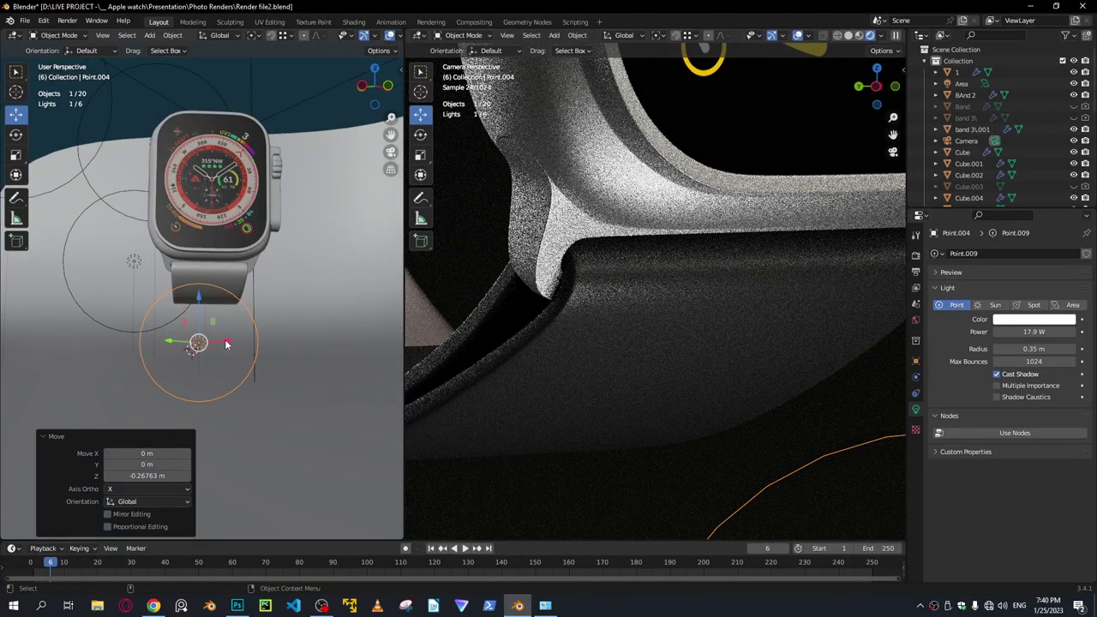
{"action": "middle_click_drag", "start_coordinate": [236, 322], "coordinate": [302, 365]}
{"action": "key", "text": "KP_Decimal"}
{"action": "middle_click_drag", "start_coordinate": [157, 301], "coordinate": [211, 370]}
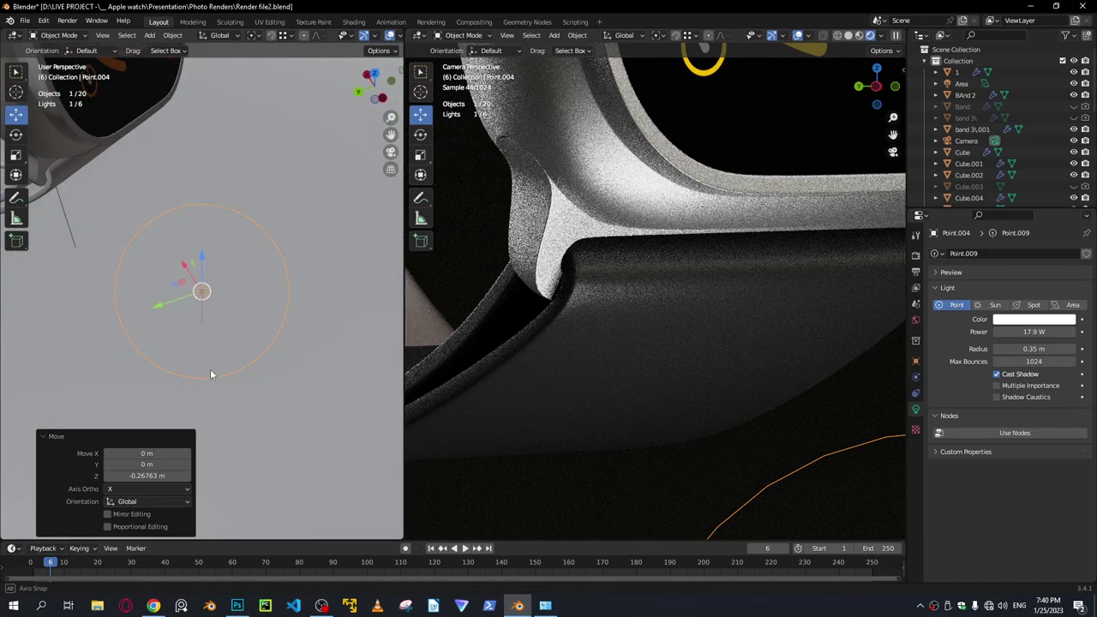
{"action": "key", "text": "g"}
{"action": "key", "text": "shift+z"}
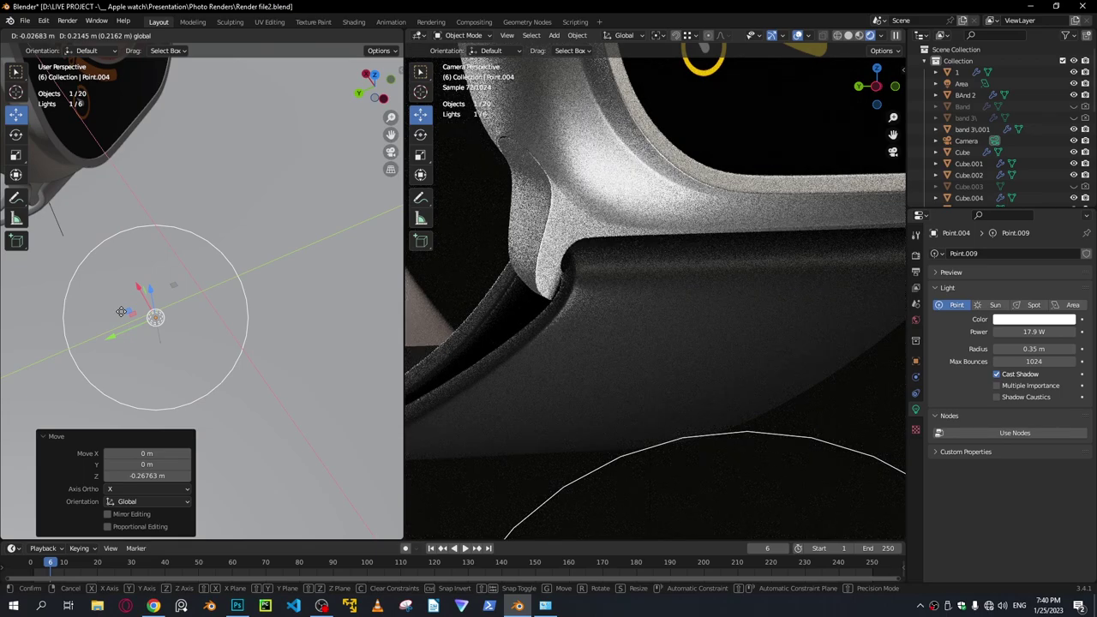
{"action": "left_click", "coordinate": [122, 311]}
{"action": "middle_click_drag", "start_coordinate": [245, 276], "coordinate": [173, 215]}
{"action": "scroll", "coordinate": [764, 276], "scroll_direction": "down", "scroll_amount": 6}
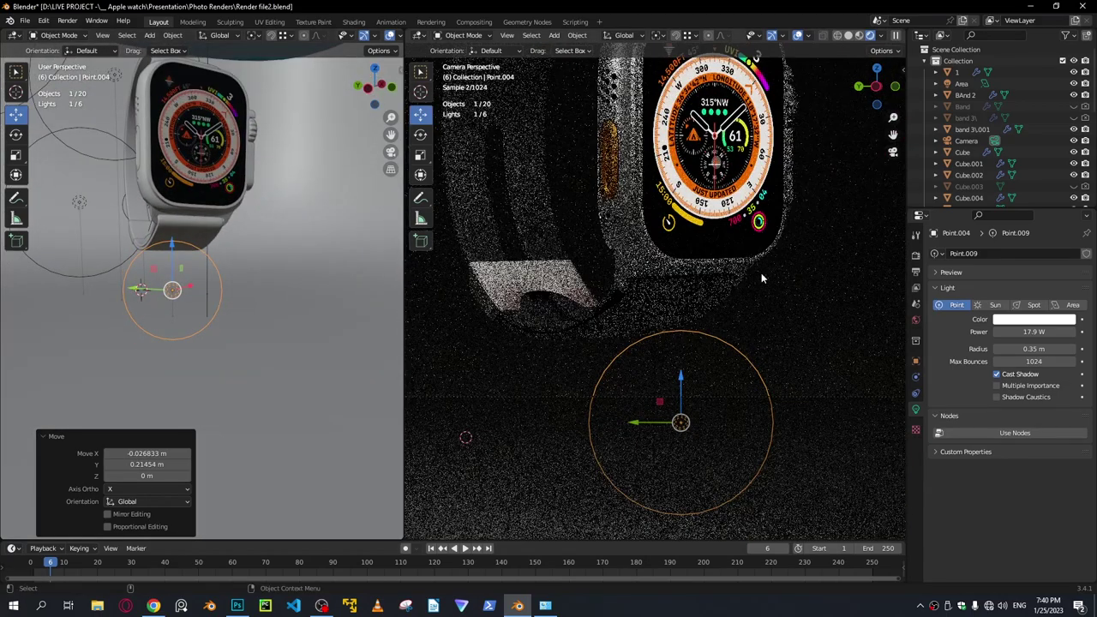
{"action": "middle_click_drag", "start_coordinate": [761, 273], "coordinate": [758, 346], "text": "shift"}
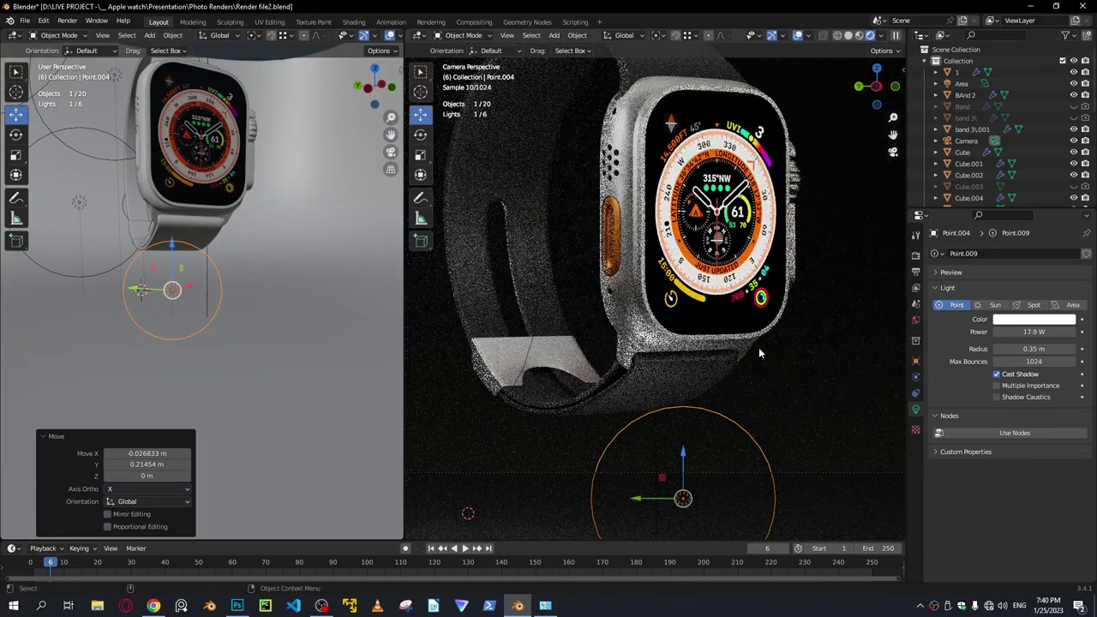
{"action": "scroll", "coordinate": [758, 347], "scroll_direction": "down", "scroll_amount": 4}
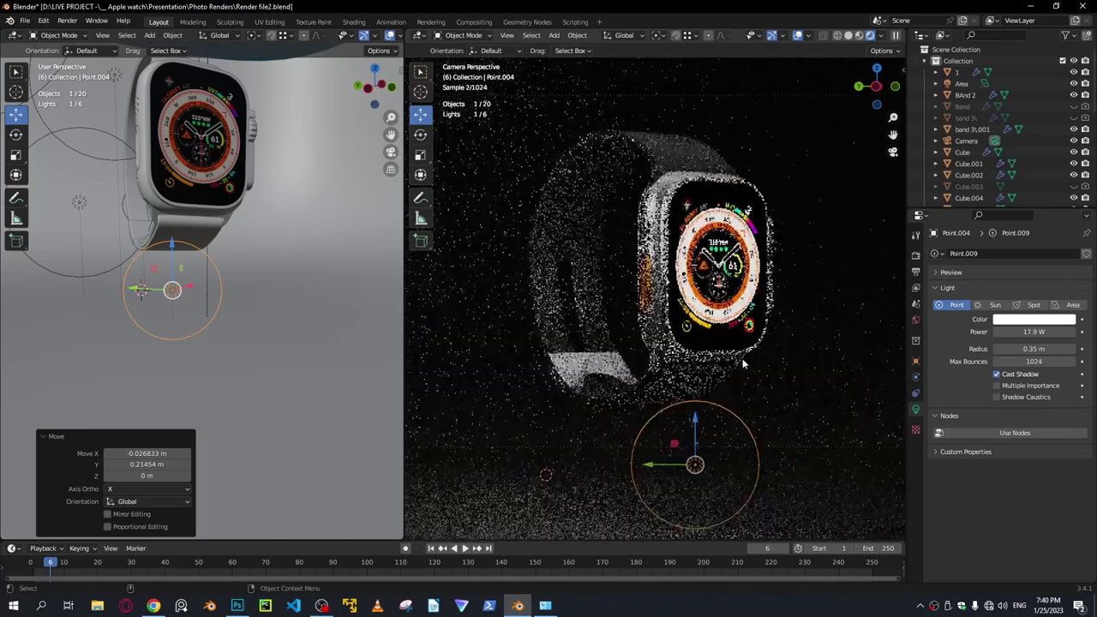
{"action": "scroll", "coordinate": [741, 358], "scroll_direction": "down", "scroll_amount": 2}
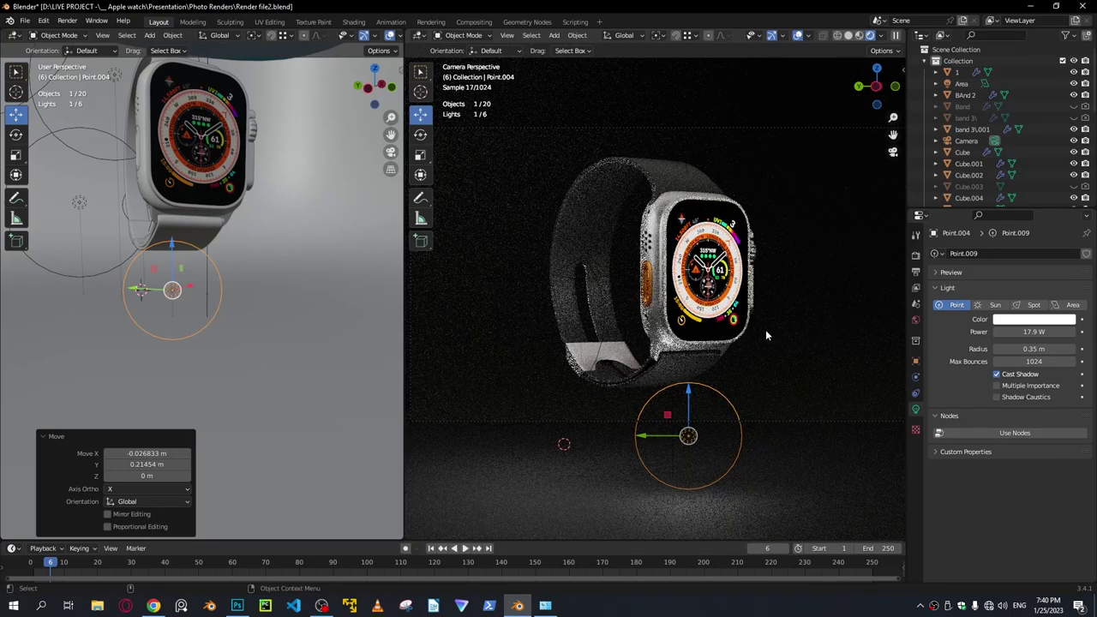
Lock the camera to the view and orbit it slightly to adjust the viewing angle on the watch.
{"action": "key", "text": "n"}
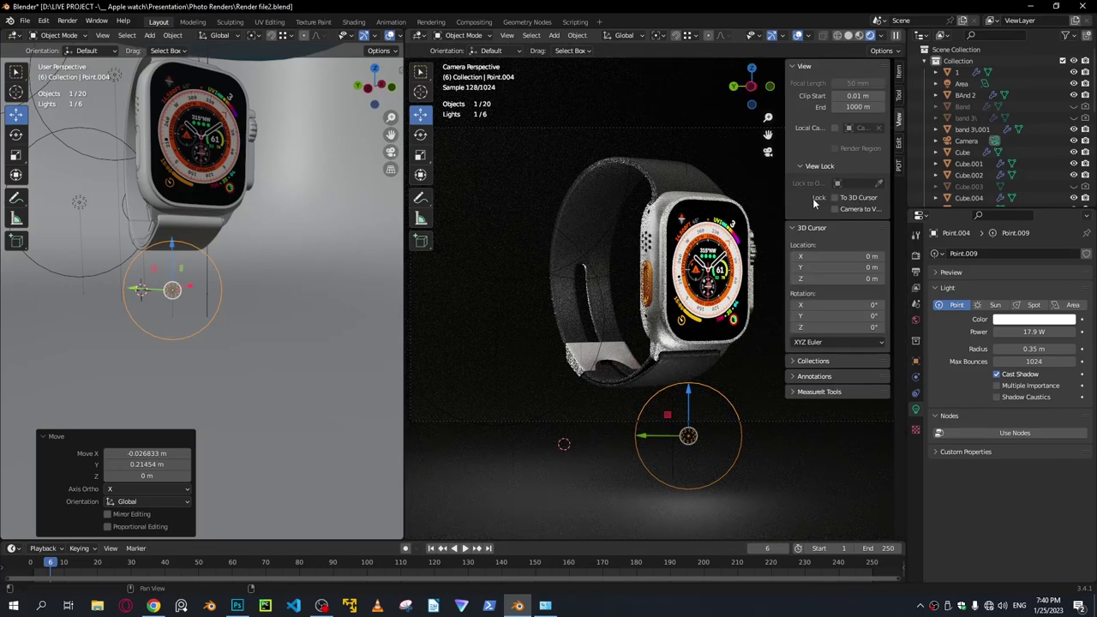
{"action": "key", "text": "n"}
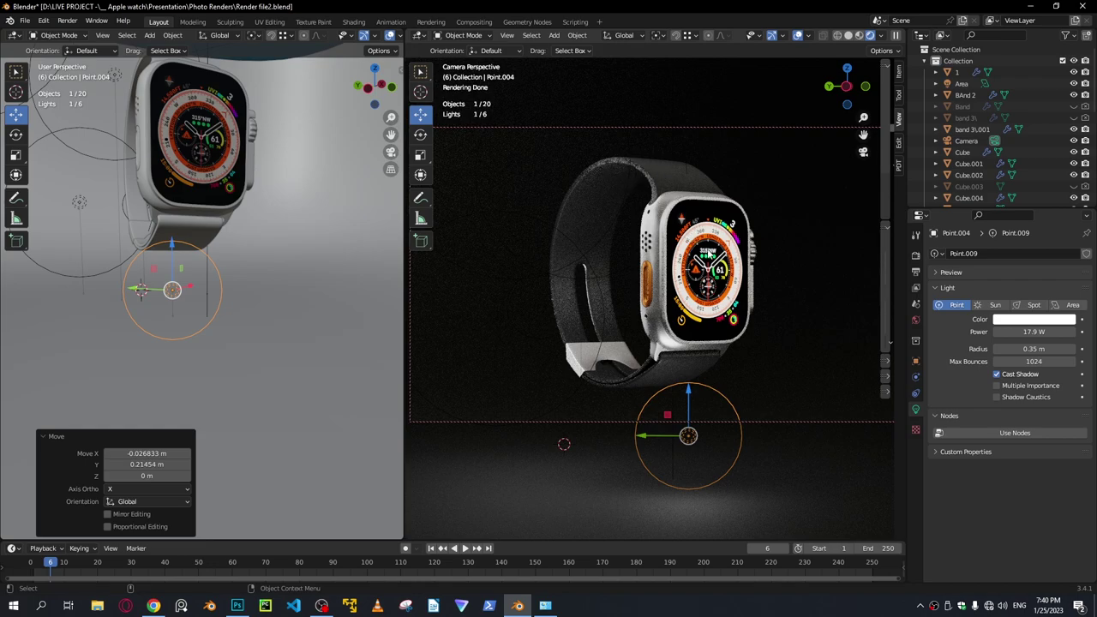
{"action": "middle_click_drag", "start_coordinate": [708, 254], "coordinate": [678, 204]}
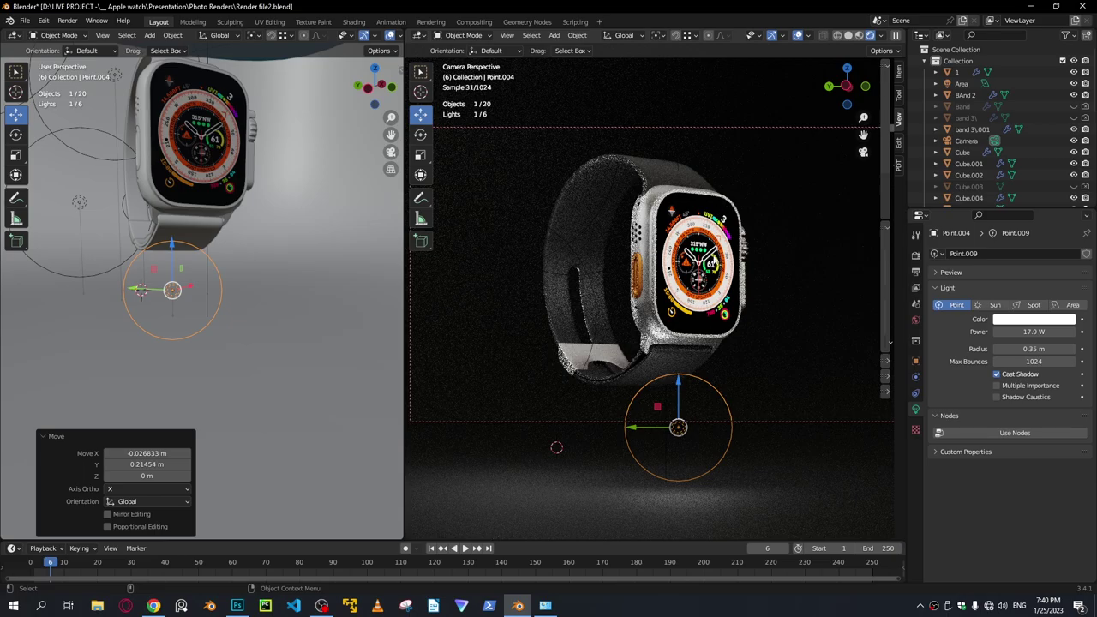
{"action": "middle_click_drag", "start_coordinate": [723, 232], "coordinate": [716, 256]}
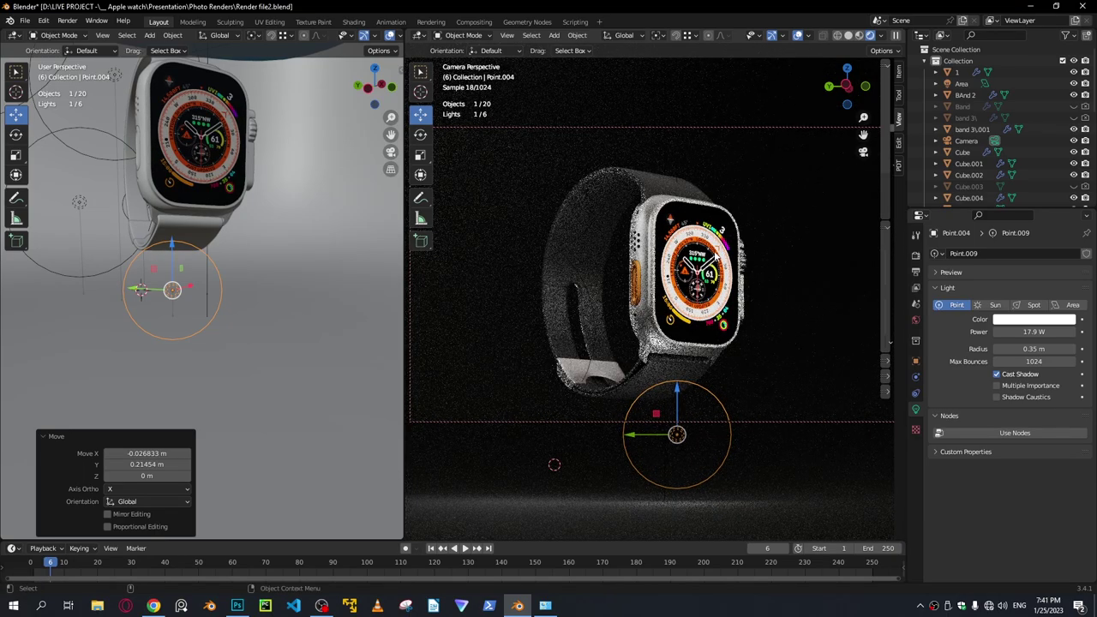
{"action": "scroll", "coordinate": [713, 271], "scroll_direction": "up", "scroll_amount": 1}
{"action": "scroll", "coordinate": [712, 271], "scroll_direction": "down", "scroll_amount": 1}
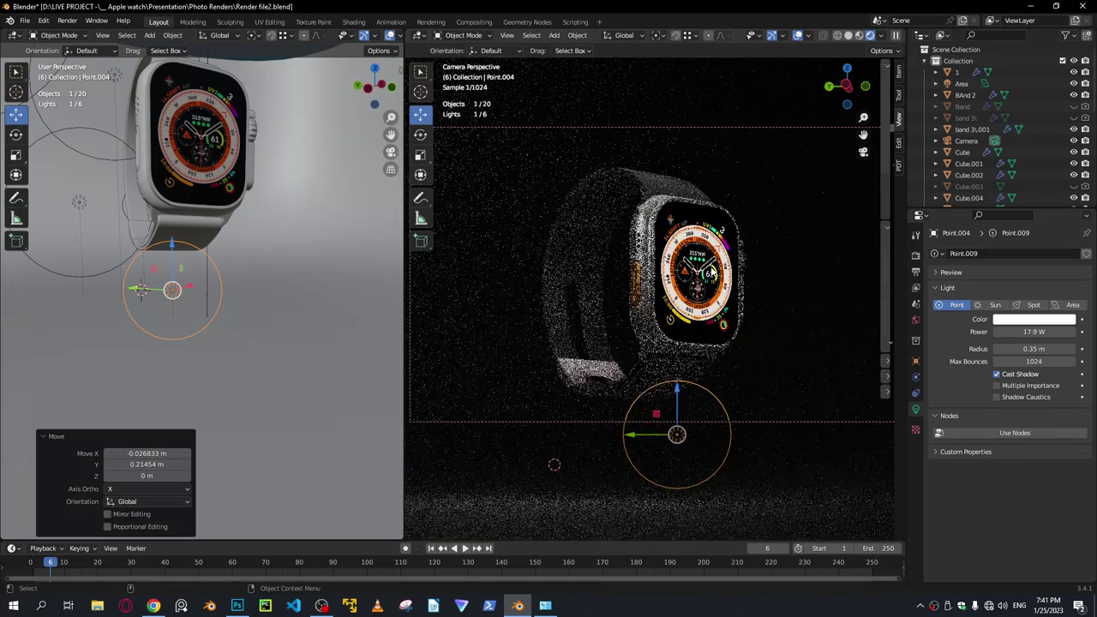
Reframe the locked camera so the watch sits further left in the frame, and render the still image.
{"action": "middle_click_drag", "start_coordinate": [711, 273], "coordinate": [674, 267]}
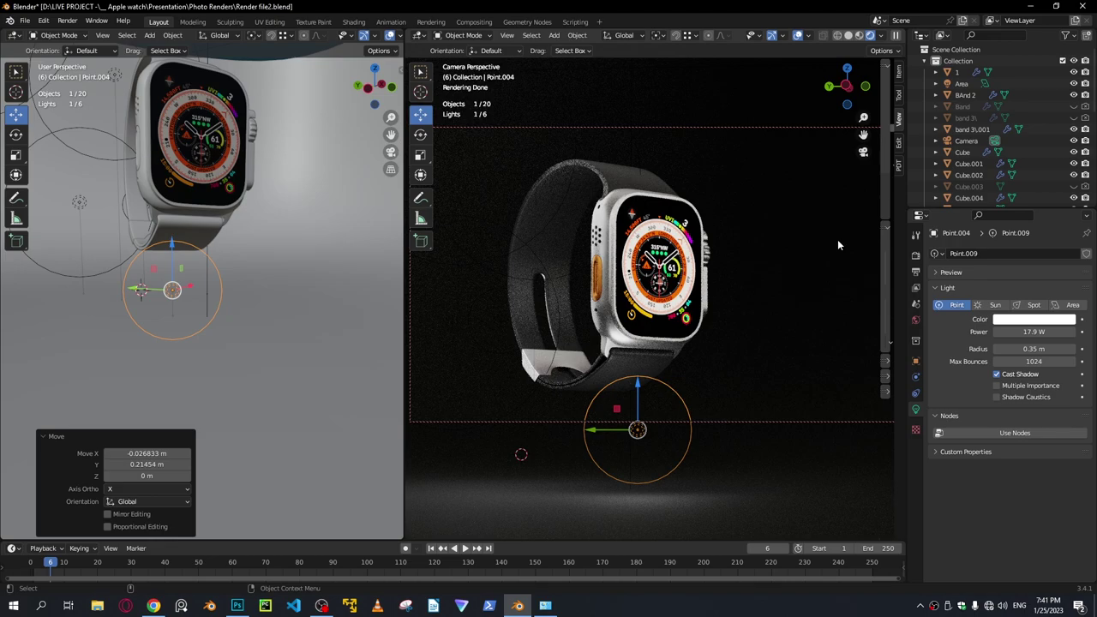
{"action": "left_click", "coordinate": [25, 19]}
{"action": "mouse_move", "coordinate": [60, 17]}
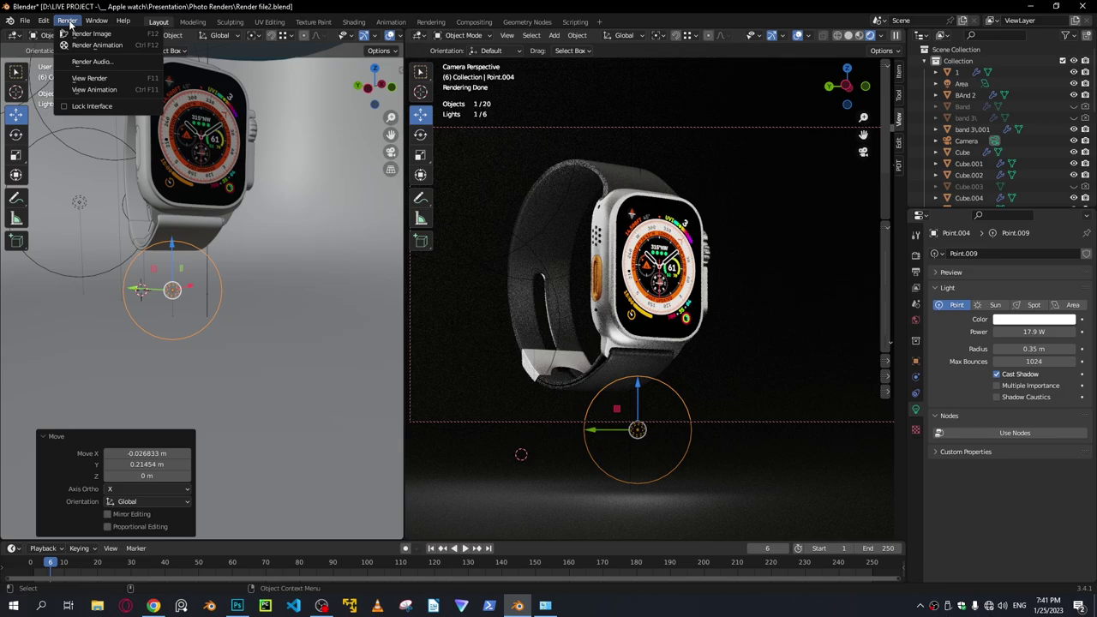
{"action": "left_click", "coordinate": [85, 33]}
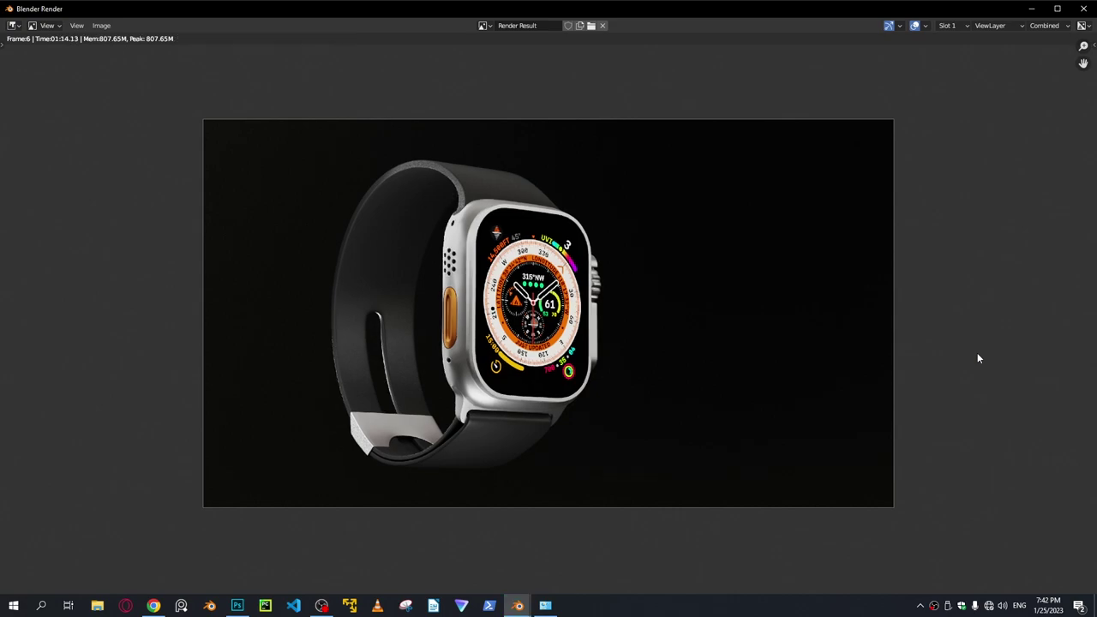
Inspect the finished render up close and start saving it as a PNG, browsing the project folders for a destination.
{"action": "scroll", "coordinate": [548, 313], "scroll_direction": "up", "scroll_amount": 5}
{"action": "scroll", "coordinate": [548, 313], "scroll_direction": "down", "scroll_amount": 4}
{"action": "left_click", "coordinate": [101, 25]}
{"action": "left_click", "coordinate": [120, 112]}
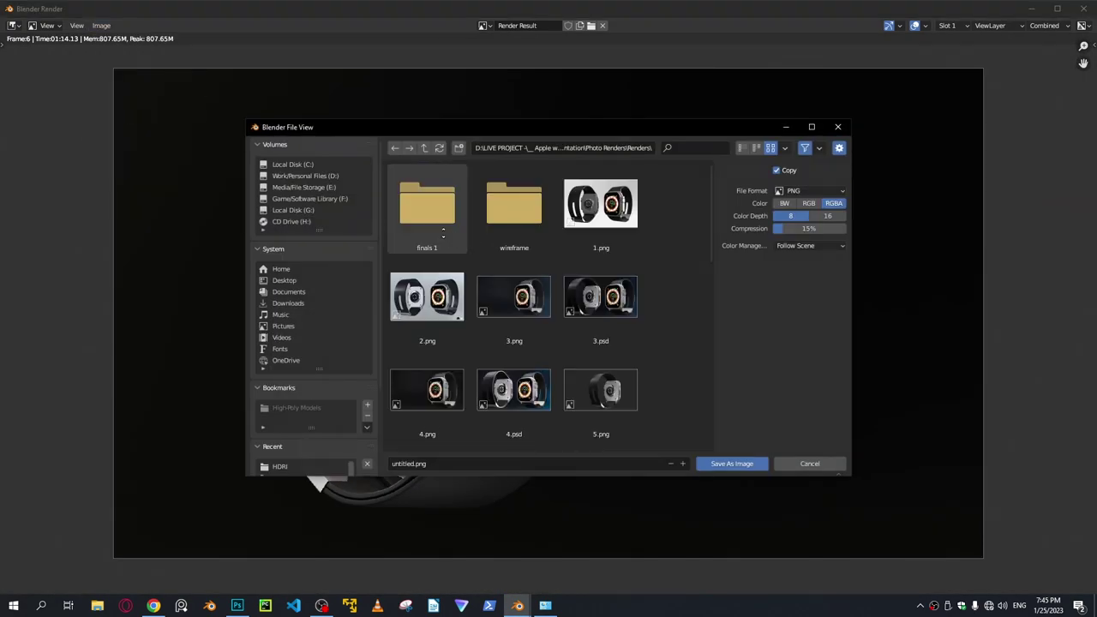
{"action": "left_click", "coordinate": [423, 147]}
{"action": "left_click", "coordinate": [423, 147]}
{"action": "double_click", "coordinate": [417, 194]}
{"action": "right_click", "coordinate": [447, 307]}
{"action": "left_click", "coordinate": [448, 326]}
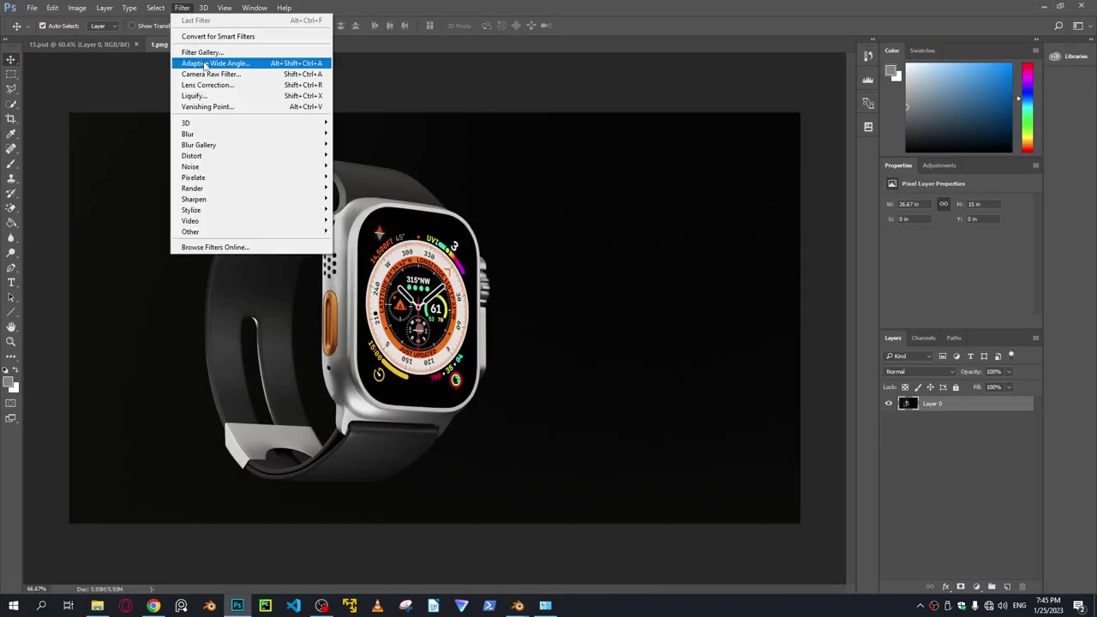
Open the Camera Raw filter on the render in Photoshop and set Shadows to -19, Whites to +23 and Blacks to -34.
{"action": "left_click", "coordinate": [257, 69]}
{"action": "left_click_drag", "start_coordinate": [1010, 270], "coordinate": [1025, 289]}
{"action": "left_click_drag", "start_coordinate": [1010, 306], "coordinate": [986, 306]}
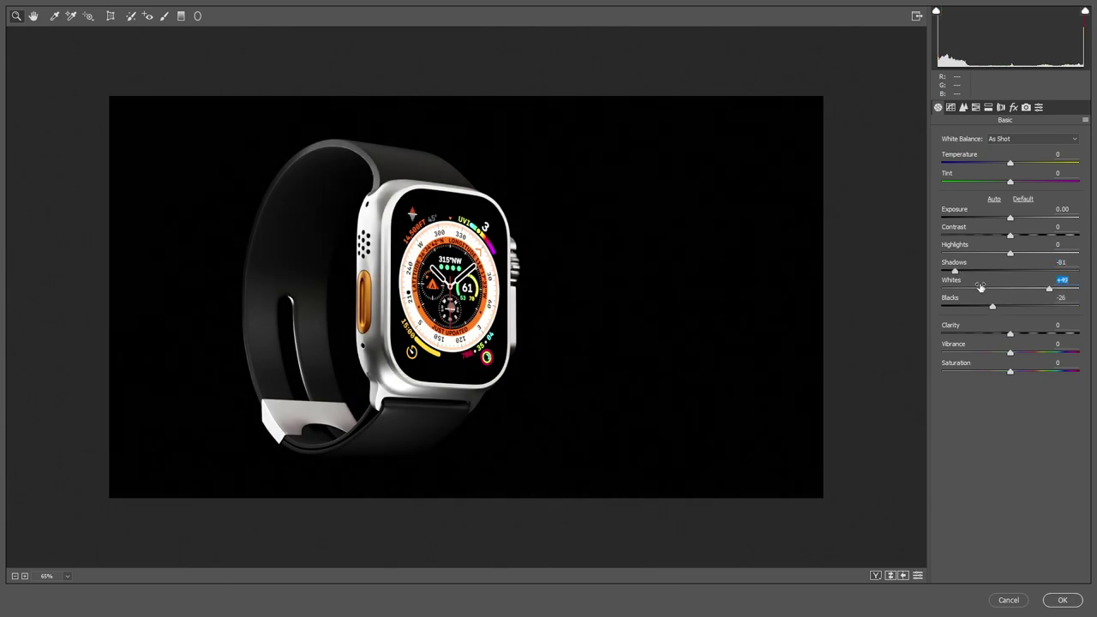
Set Highlights to -8, Clarity to +23, Vibrance to +8, Saturation to +34 and Exposure to +0.30.
{"action": "left_click_drag", "start_coordinate": [1010, 253], "coordinate": [1004, 253]}
{"action": "left_click_drag", "start_coordinate": [1010, 334], "coordinate": [1026, 334]}
{"action": "mouse_move", "coordinate": [1010, 371]}
{"action": "left_mouse_down"}
{"action": "mouse_move", "coordinate": [1033, 371]}
{"action": "mouse_move", "coordinate": [1016, 352]}
{"action": "left_mouse_up"}
{"action": "left_click_drag", "start_coordinate": [1010, 218], "coordinate": [1014, 218]}
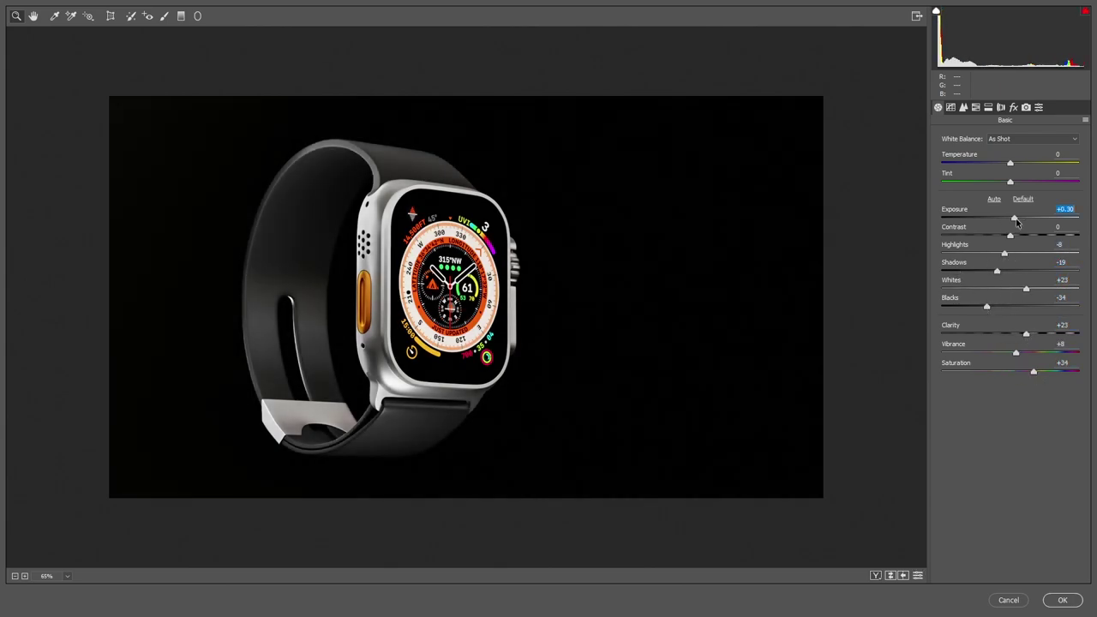
Lift the Blacks slightly and fine-tune the Shadows and Exposure of the watch image.
{"action": "left_click_drag", "start_coordinate": [986, 306], "coordinate": [997, 306]}
{"action": "left_click_drag", "start_coordinate": [996, 271], "coordinate": [1000, 306]}
{"action": "left_click", "coordinate": [513, 226], "text": "alt"}
{"action": "left_click_drag", "start_coordinate": [1013, 217], "coordinate": [1015, 218]}
Sharpen the watch image with a low Amount, slightly reduced Radius and Detail, and a Masking value near the maximum.
{"action": "left_click", "coordinate": [963, 107]}
{"action": "left_click_drag", "start_coordinate": [942, 155], "coordinate": [963, 154]}
{"action": "left_click_drag", "start_coordinate": [941, 211], "coordinate": [1071, 211], "text": "alt"}
{"action": "left_click_drag", "start_coordinate": [969, 173], "coordinate": [963, 173], "text": "alt"}
{"action": "left_click_drag", "start_coordinate": [976, 192], "coordinate": [974, 192], "text": "alt"}
{"action": "left_click", "coordinate": [786, 265], "text": "alt"}
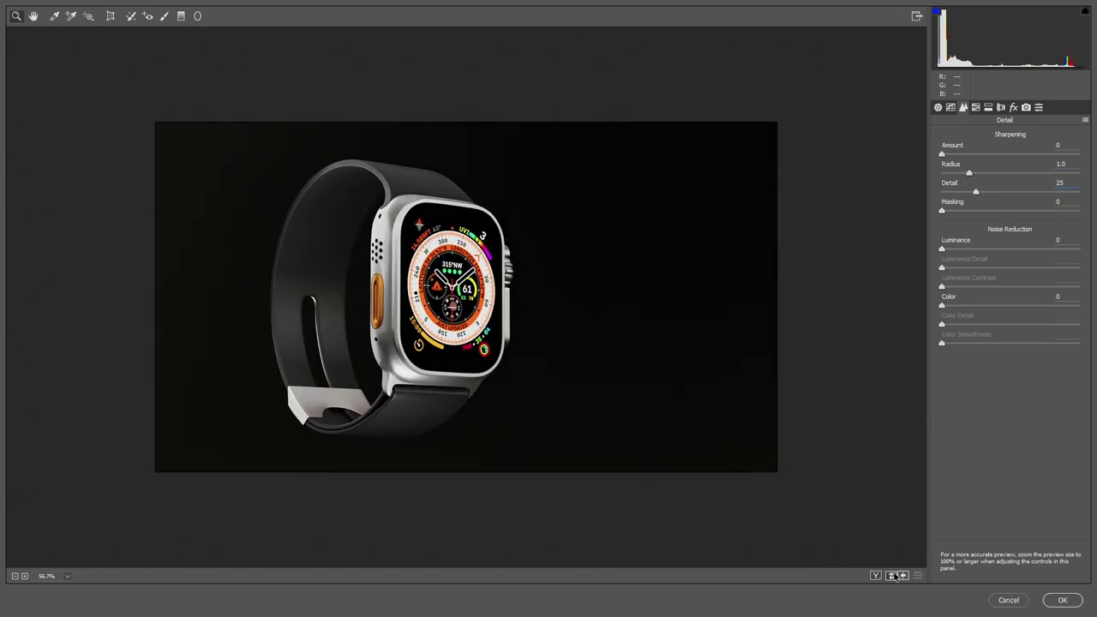
Add a small amount of Dehaze, nudge the post-crop vignetting slightly down, and apply the Camera Raw filter.
{"action": "left_click", "coordinate": [1013, 107]}
{"action": "left_click_drag", "start_coordinate": [1010, 157], "coordinate": [1020, 160]}
{"action": "left_click_drag", "start_coordinate": [1010, 296], "coordinate": [1009, 297]}
{"action": "key", "text": "Return"}
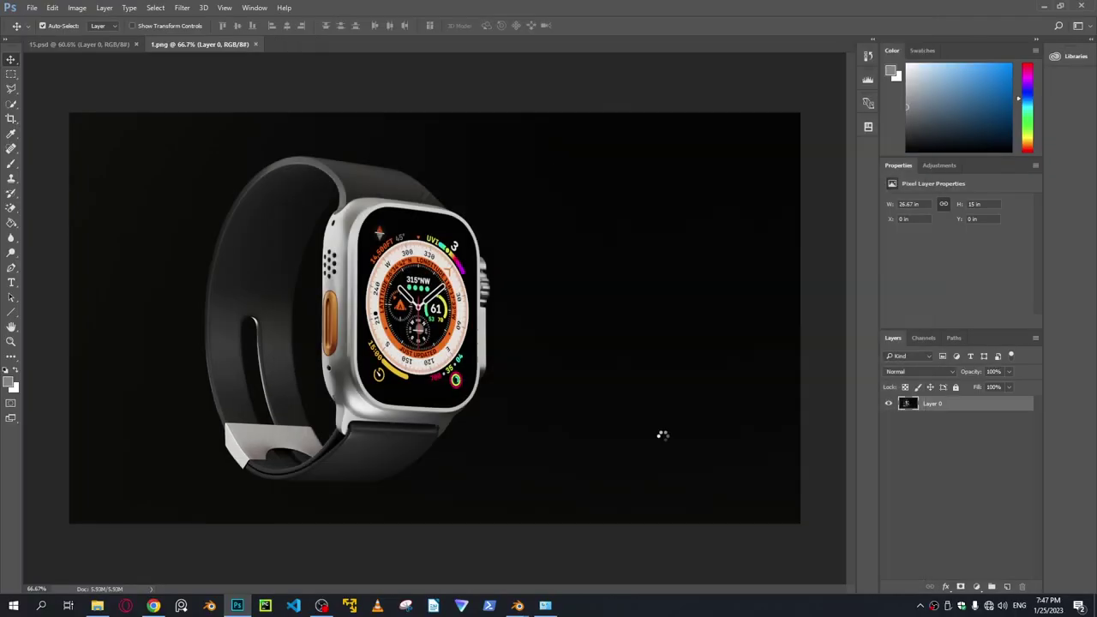
Review the graded watch image at different magnifications and save it with Save As.
{"action": "scroll", "coordinate": [739, 449], "scroll_direction": "down", "scroll_amount": 3, "text": "alt"}
{"action": "scroll", "coordinate": [739, 448], "scroll_direction": "up", "scroll_amount": 4, "text": "alt"}
{"action": "scroll", "coordinate": [739, 449], "scroll_direction": "down", "scroll_amount": 2, "text": "alt"}
{"action": "key", "text": "ctrl+shift+s"}
{"action": "left_click", "coordinate": [452, 354]}
{"action": "left_click", "coordinate": [577, 189]}
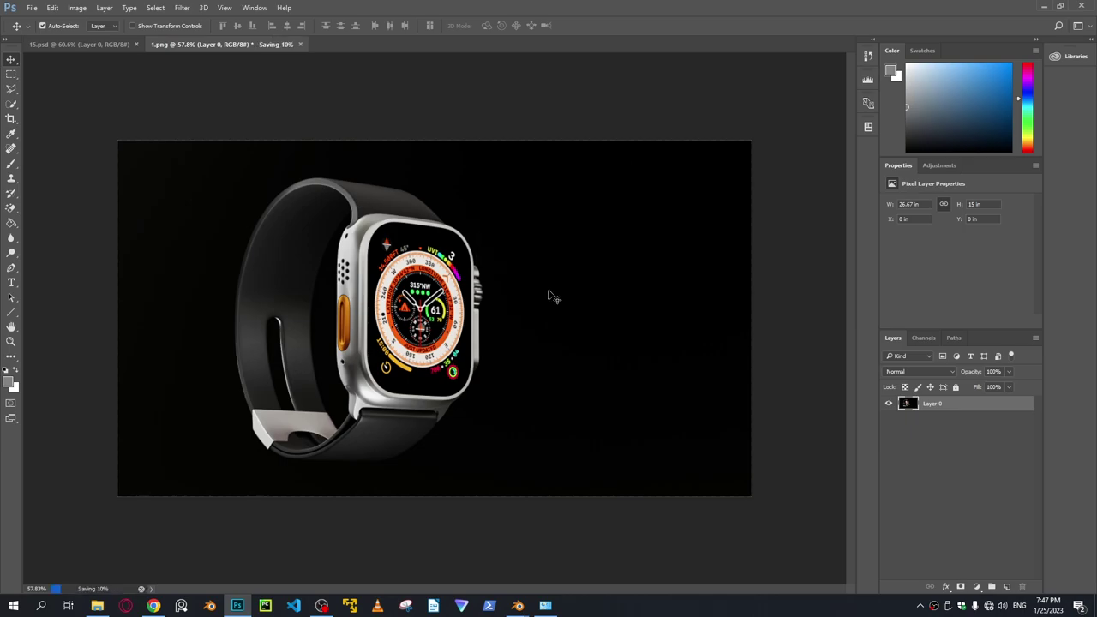
{"action": "key", "text": "ctrl+minus"}
{"action": "key", "text": "ctrl+minus"}
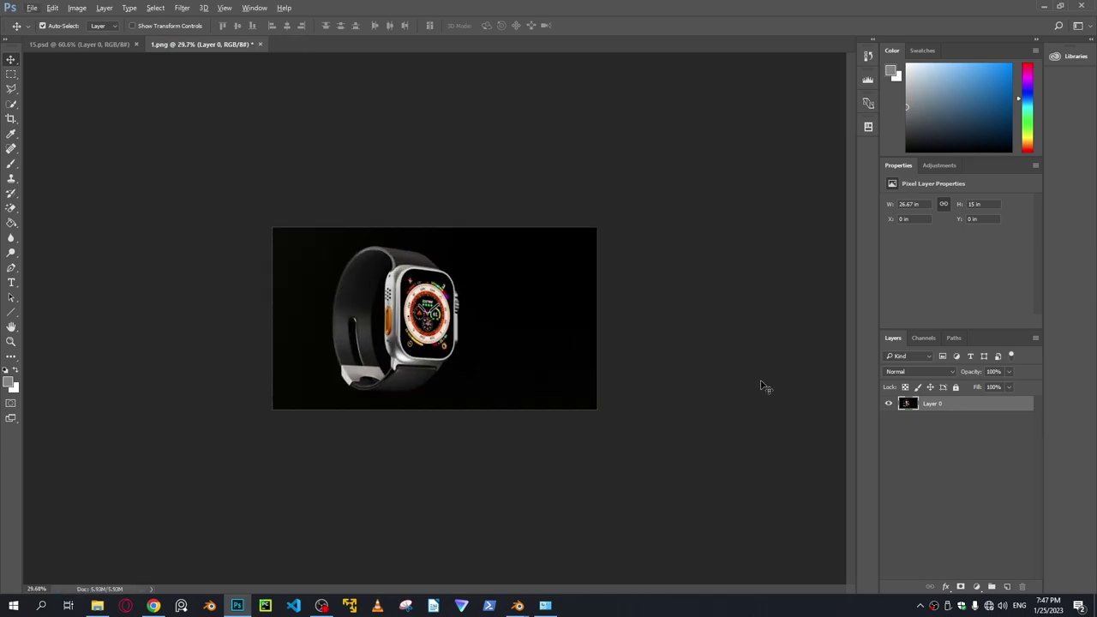